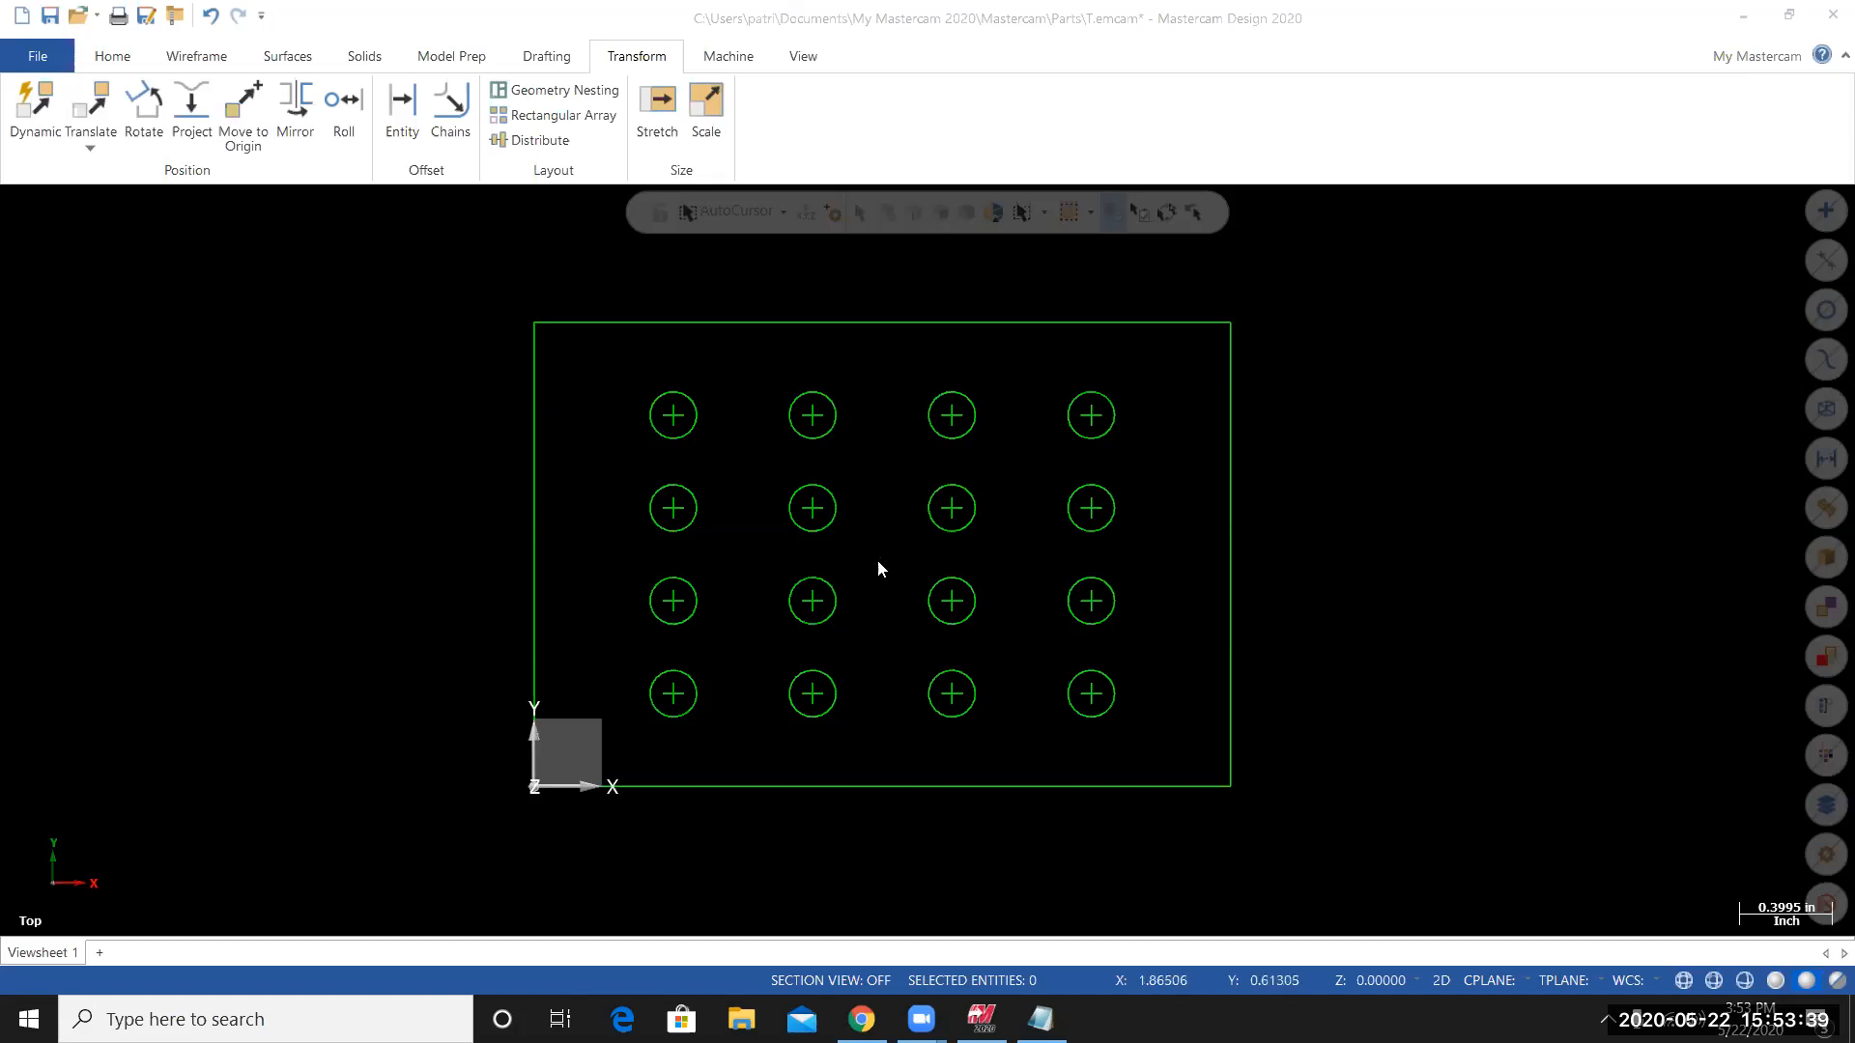
Open the Levels manager and name level 1 "Solid Support Geometry".
click(804, 60)
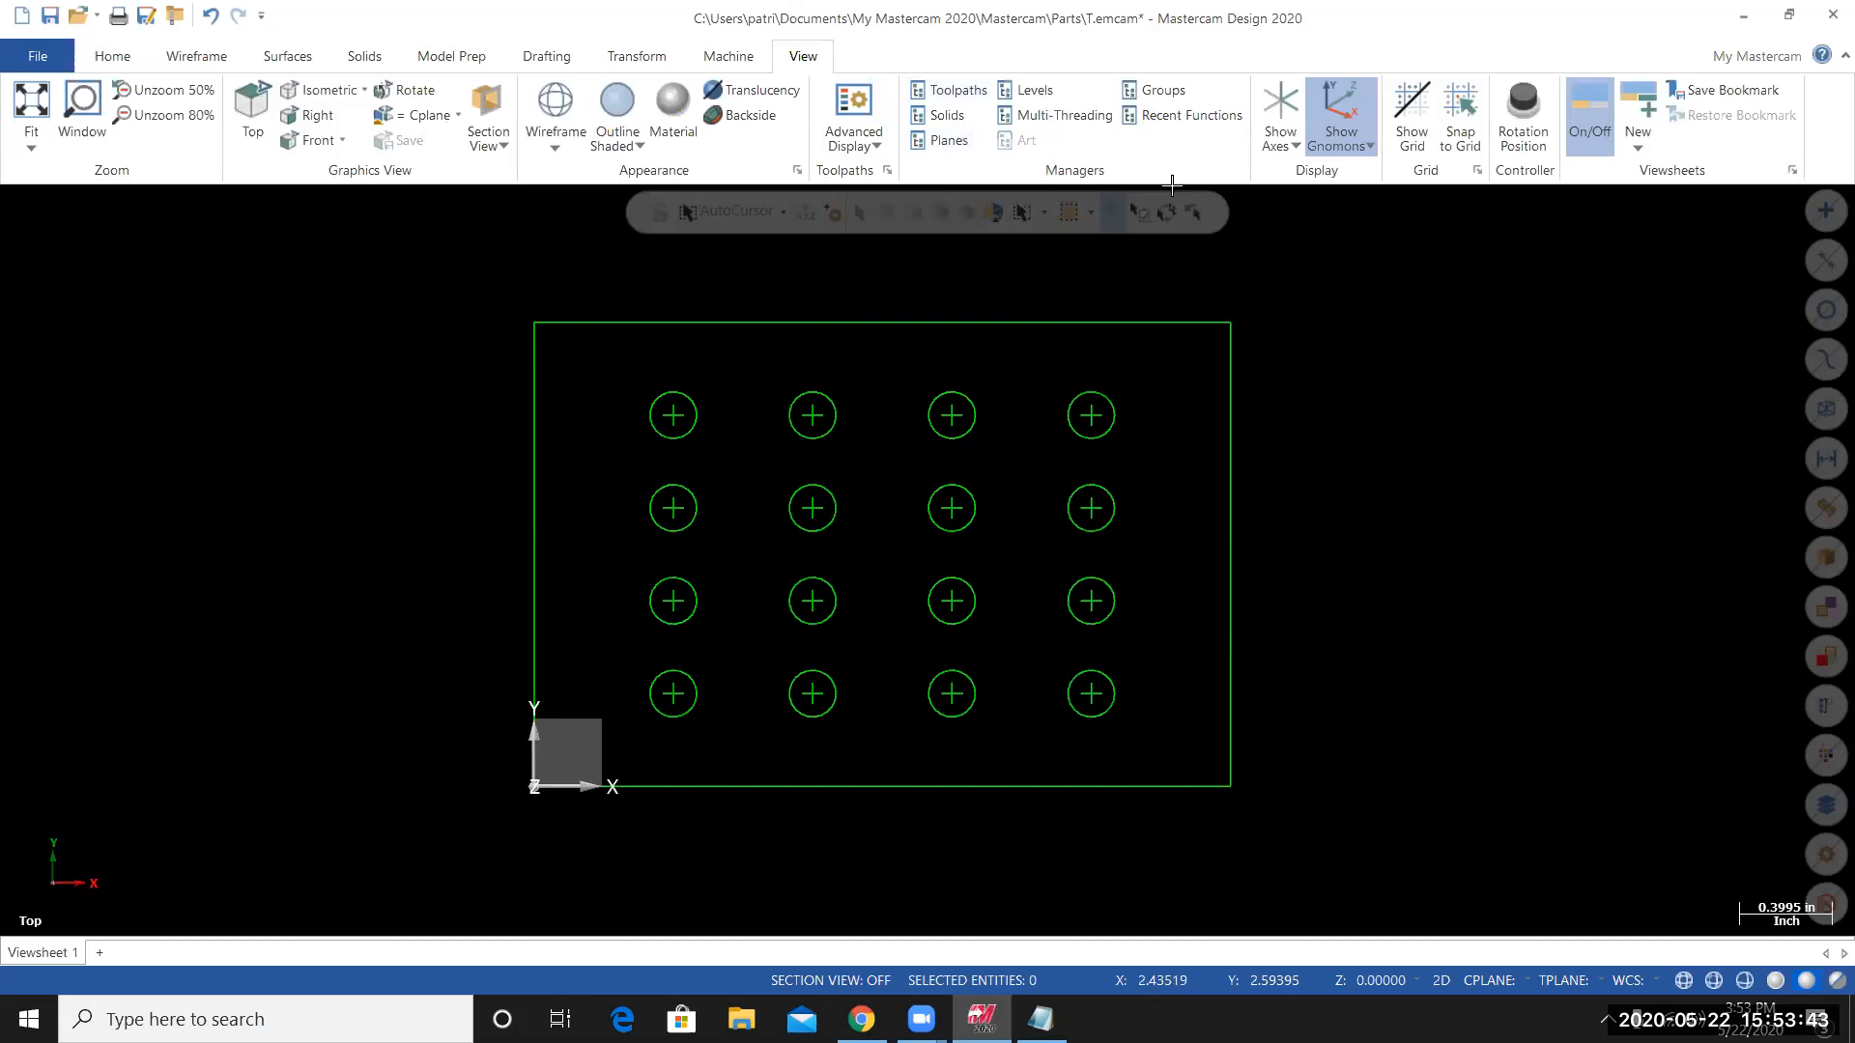
click(1035, 92)
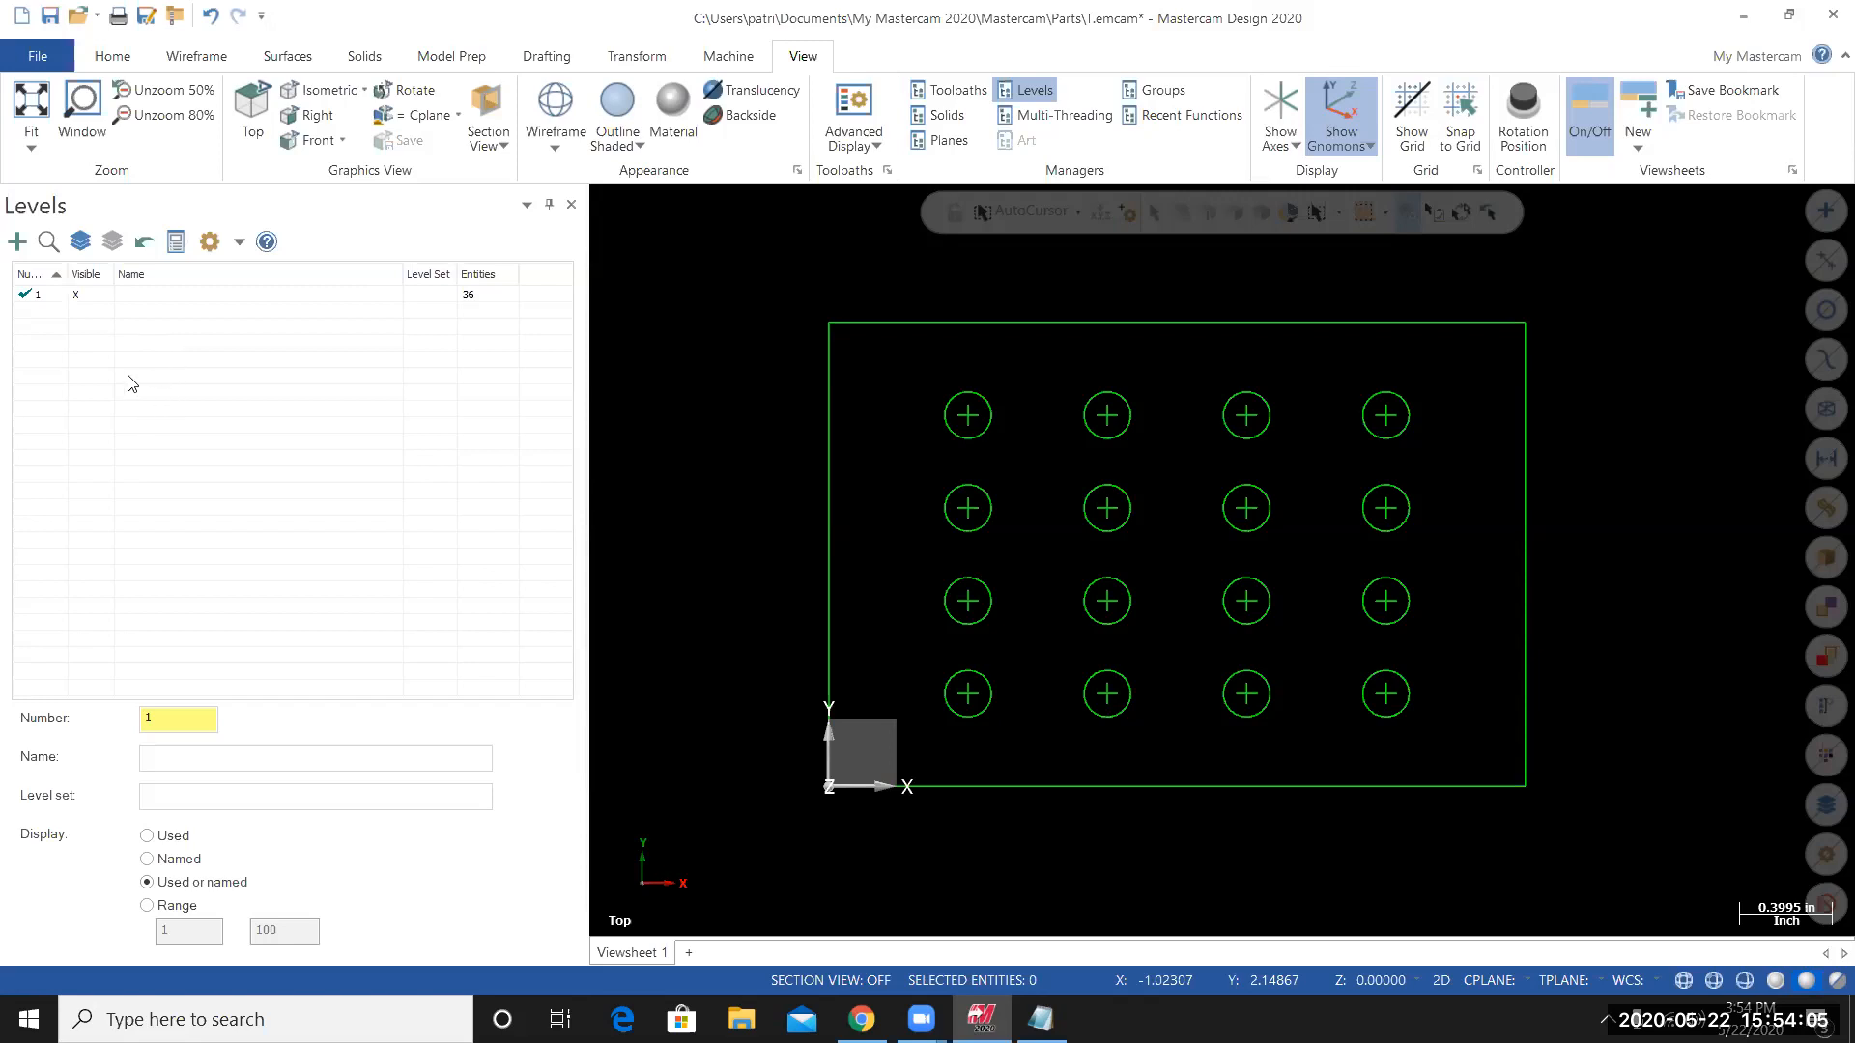
click(148, 300)
text(Solid Support Geometr)
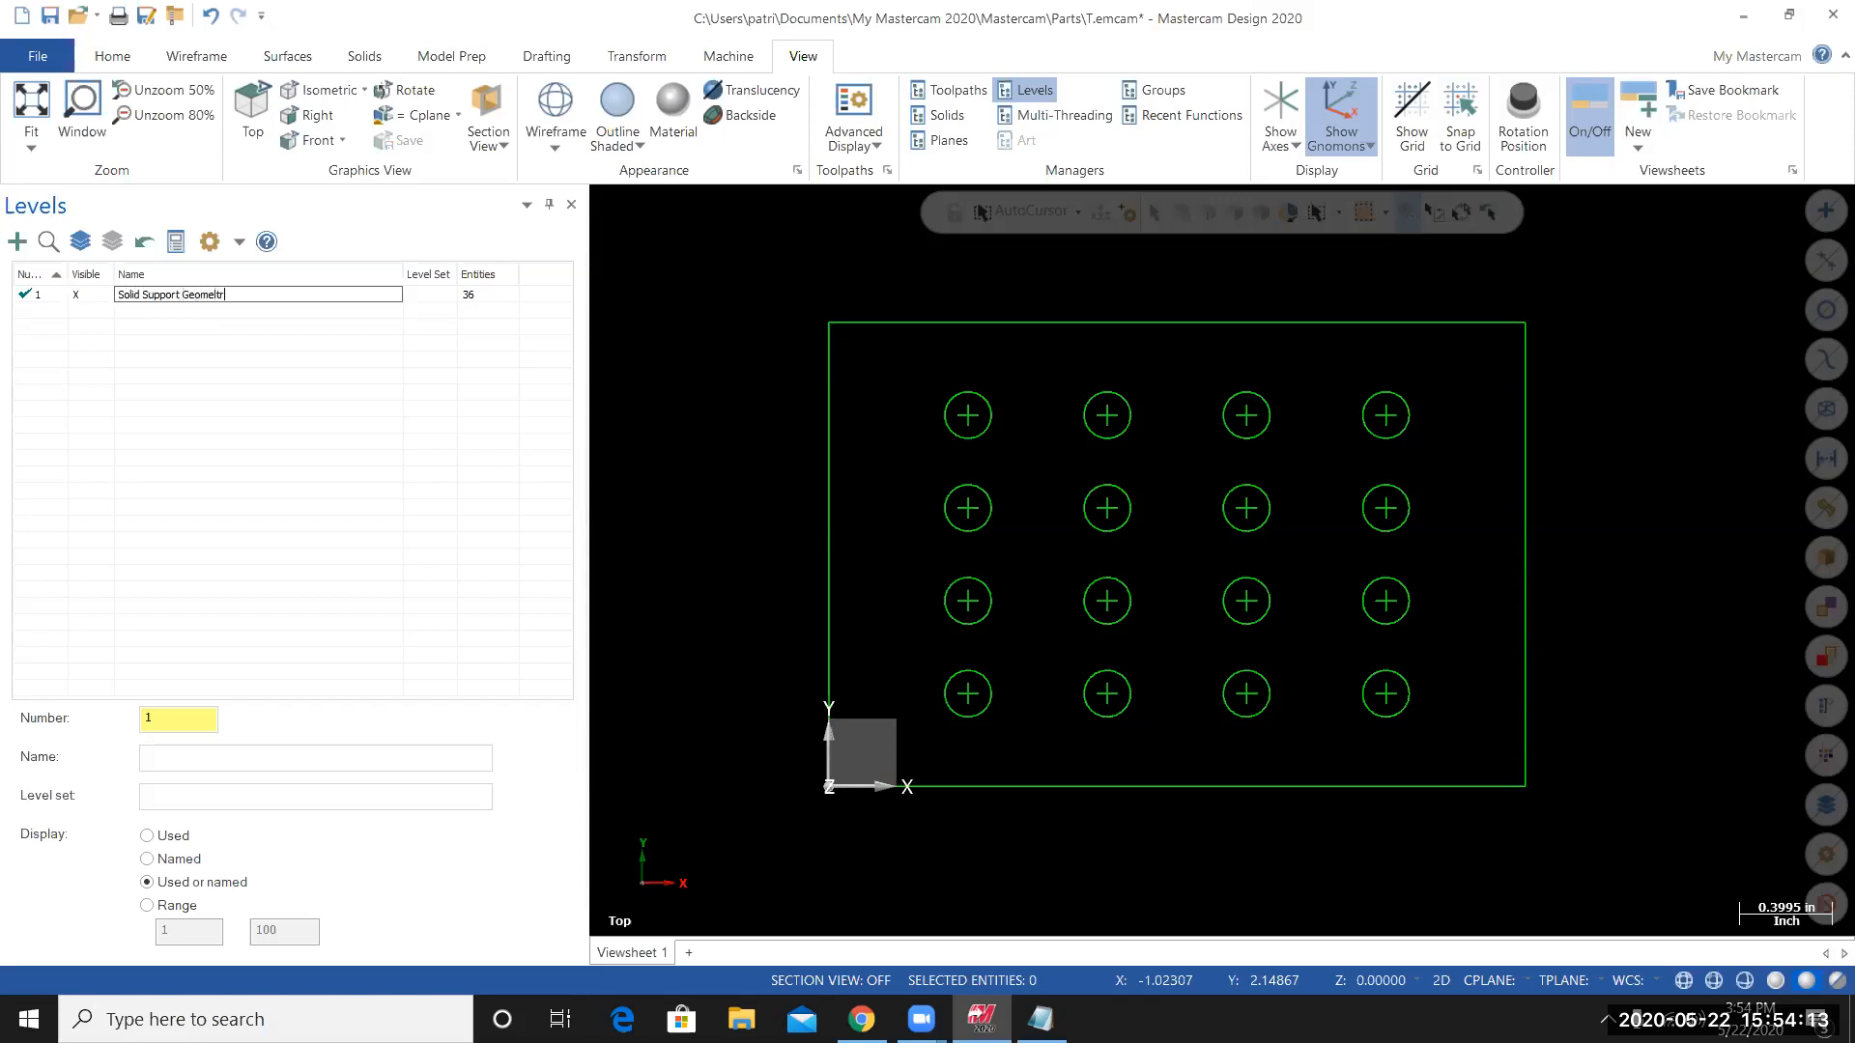
text(y)
key(Return)
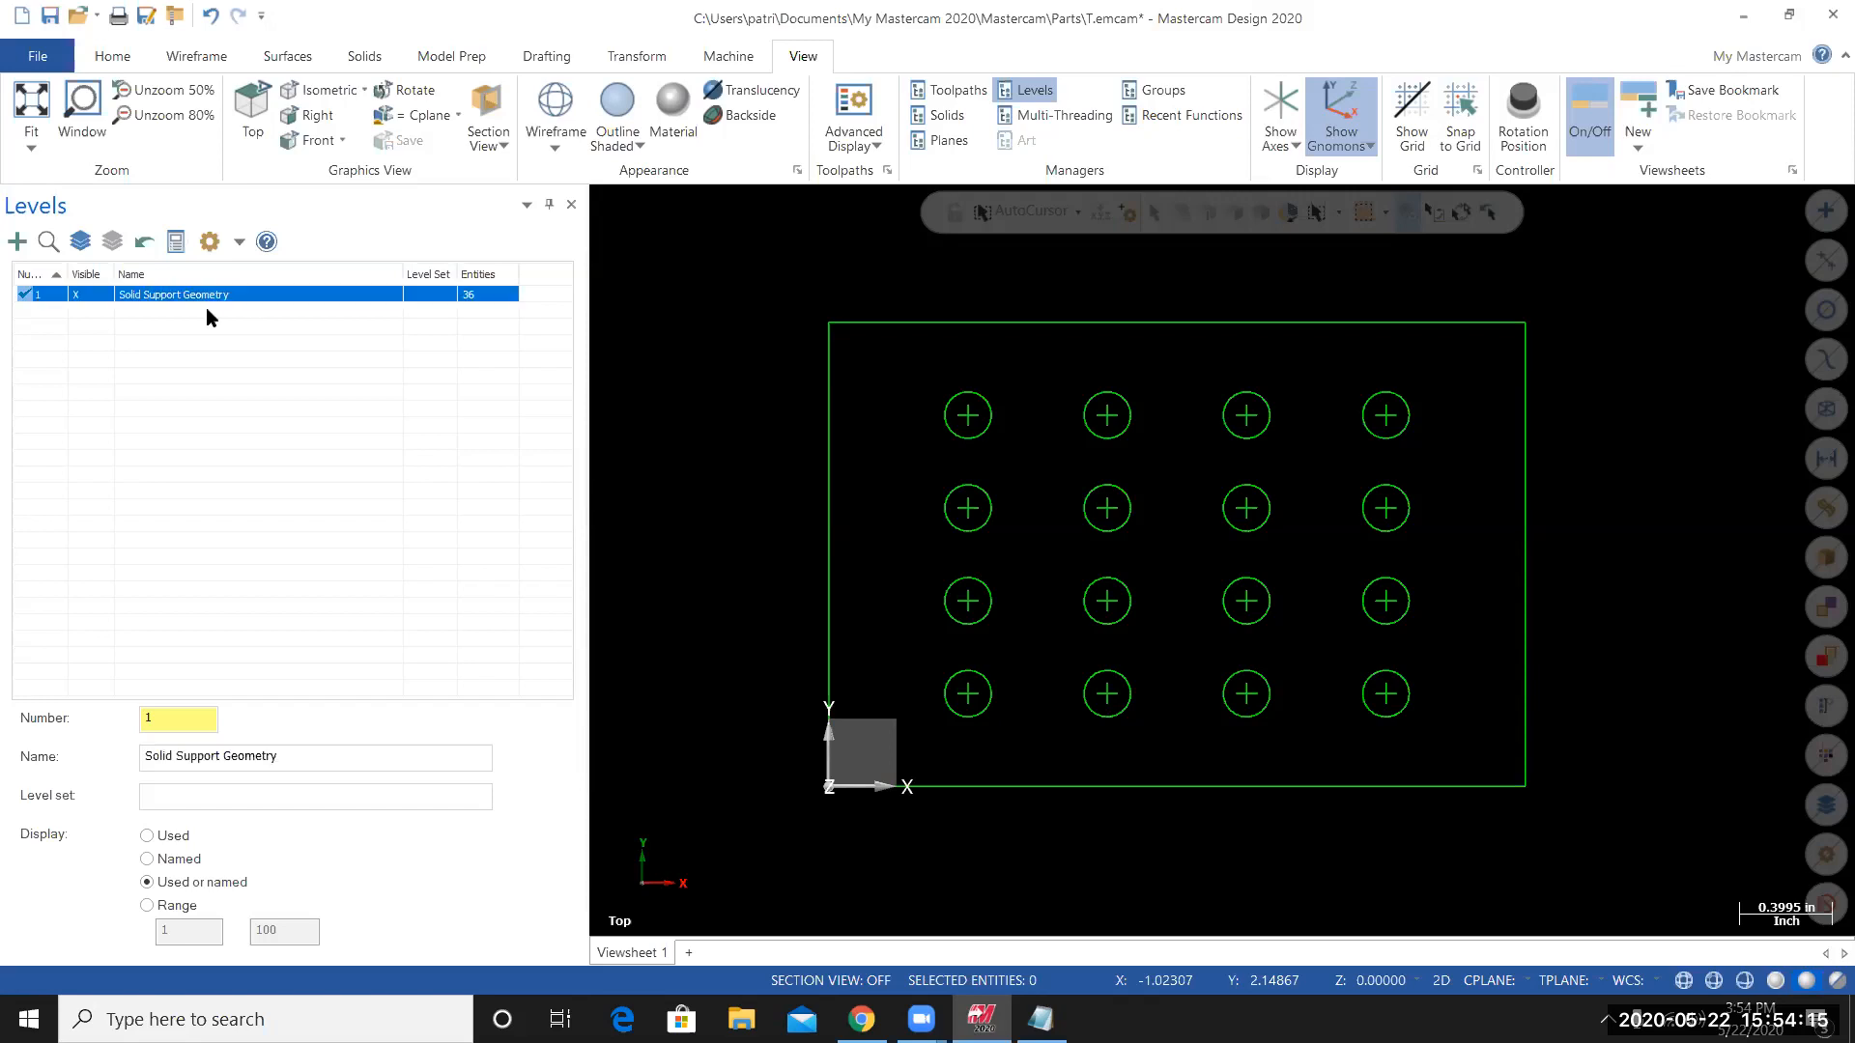
Add level 2 named "Solid Model" and level 3 named "Wireframe from solid".
click(18, 242)
double_click(147, 309)
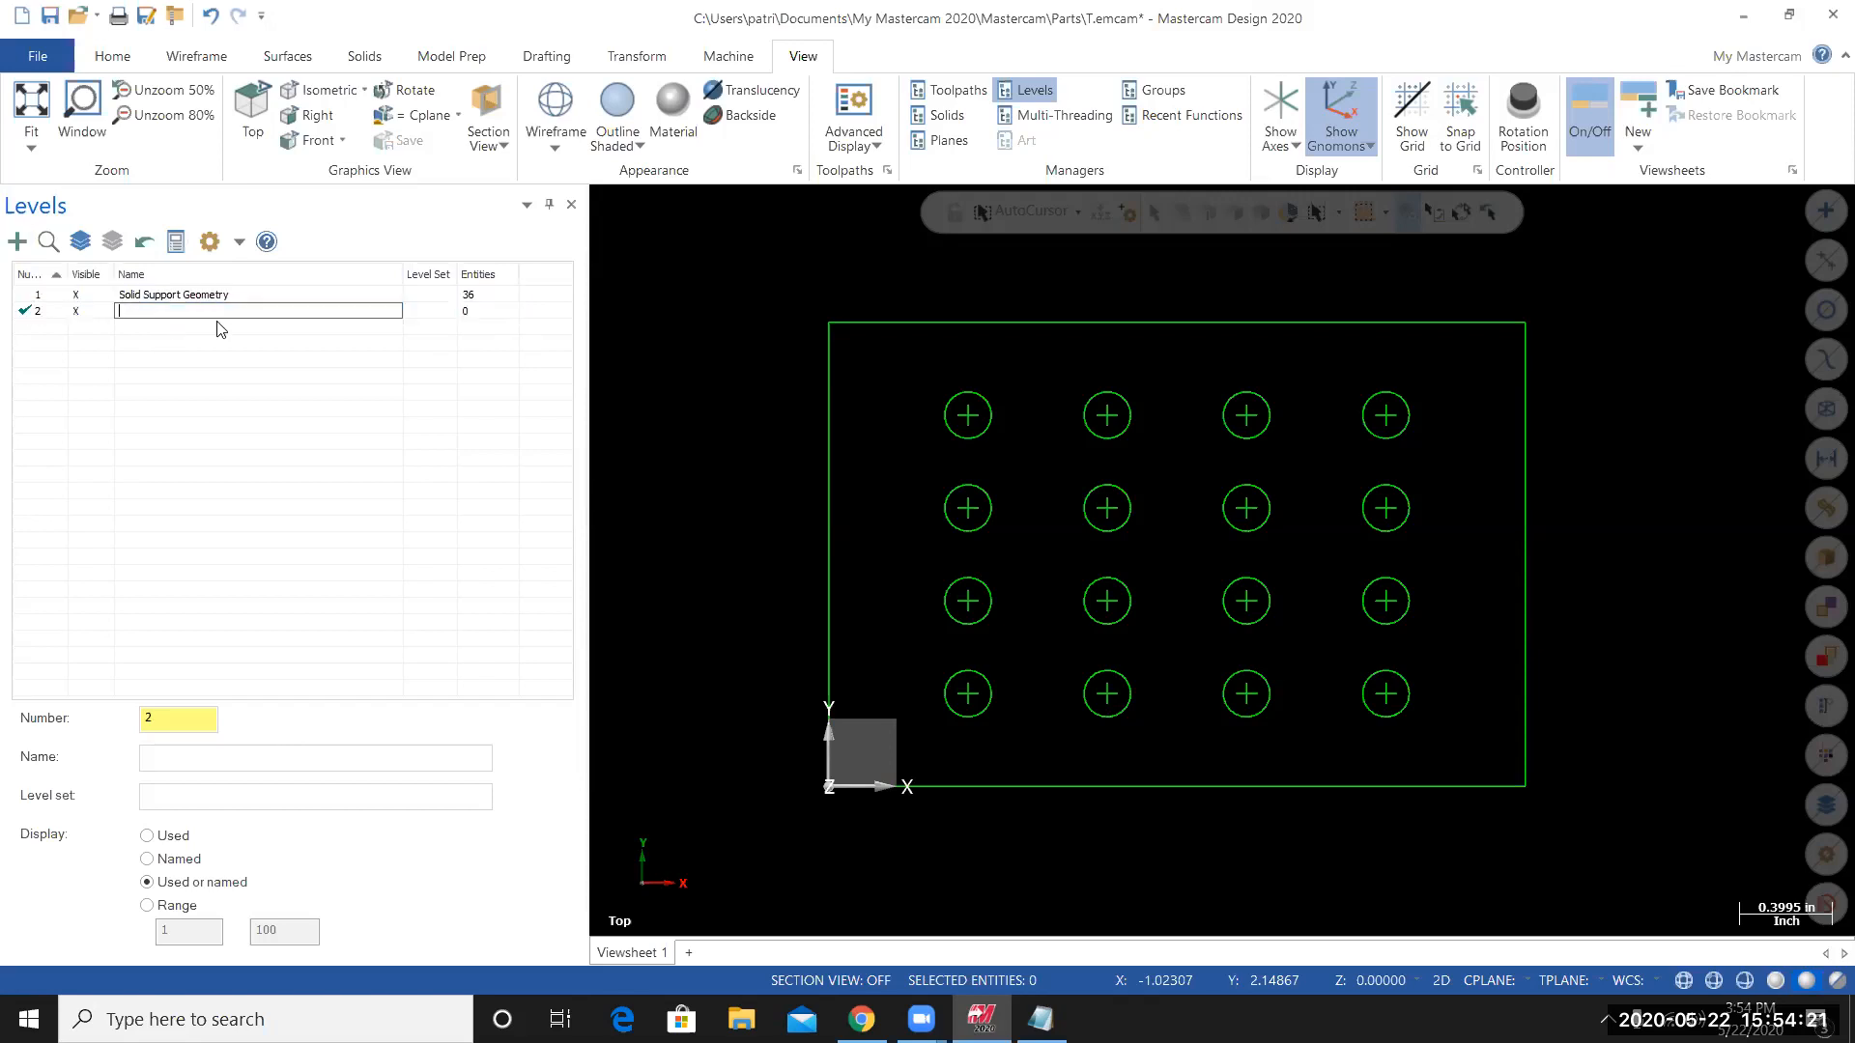
text(Solid Model)
key(Return)
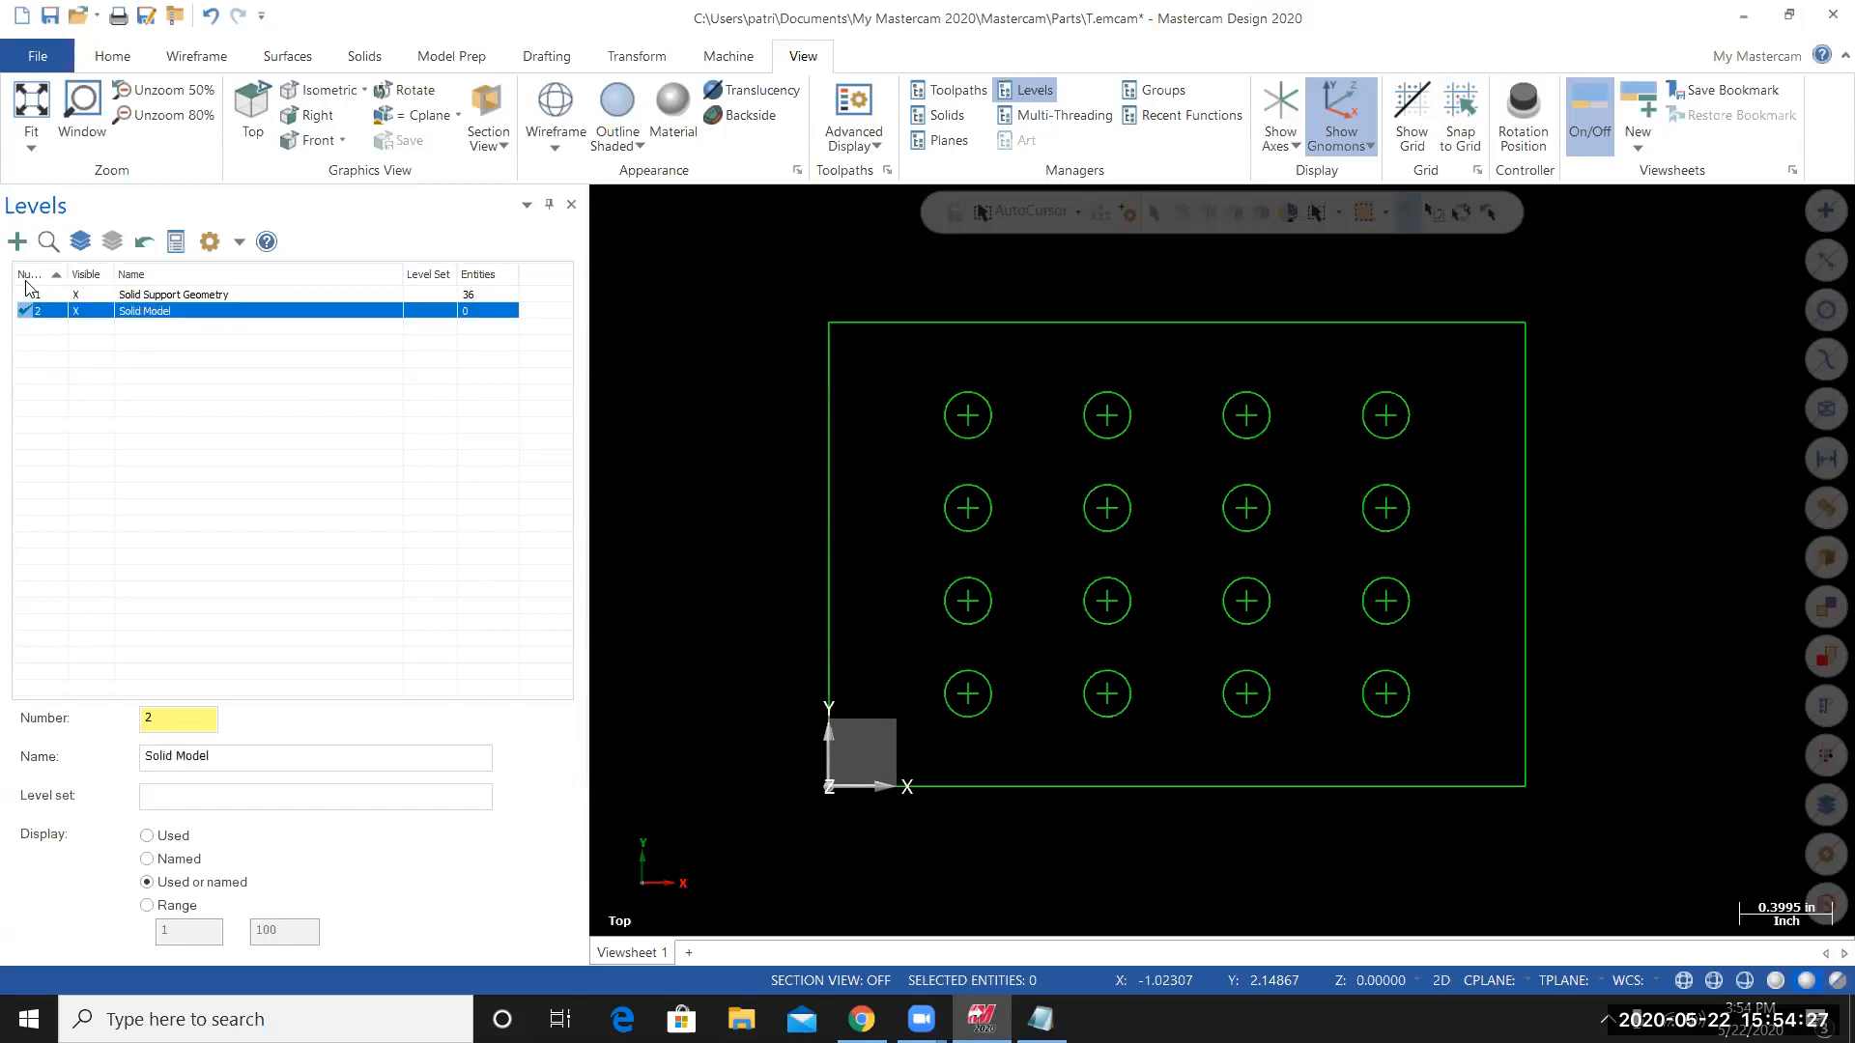
click(18, 242)
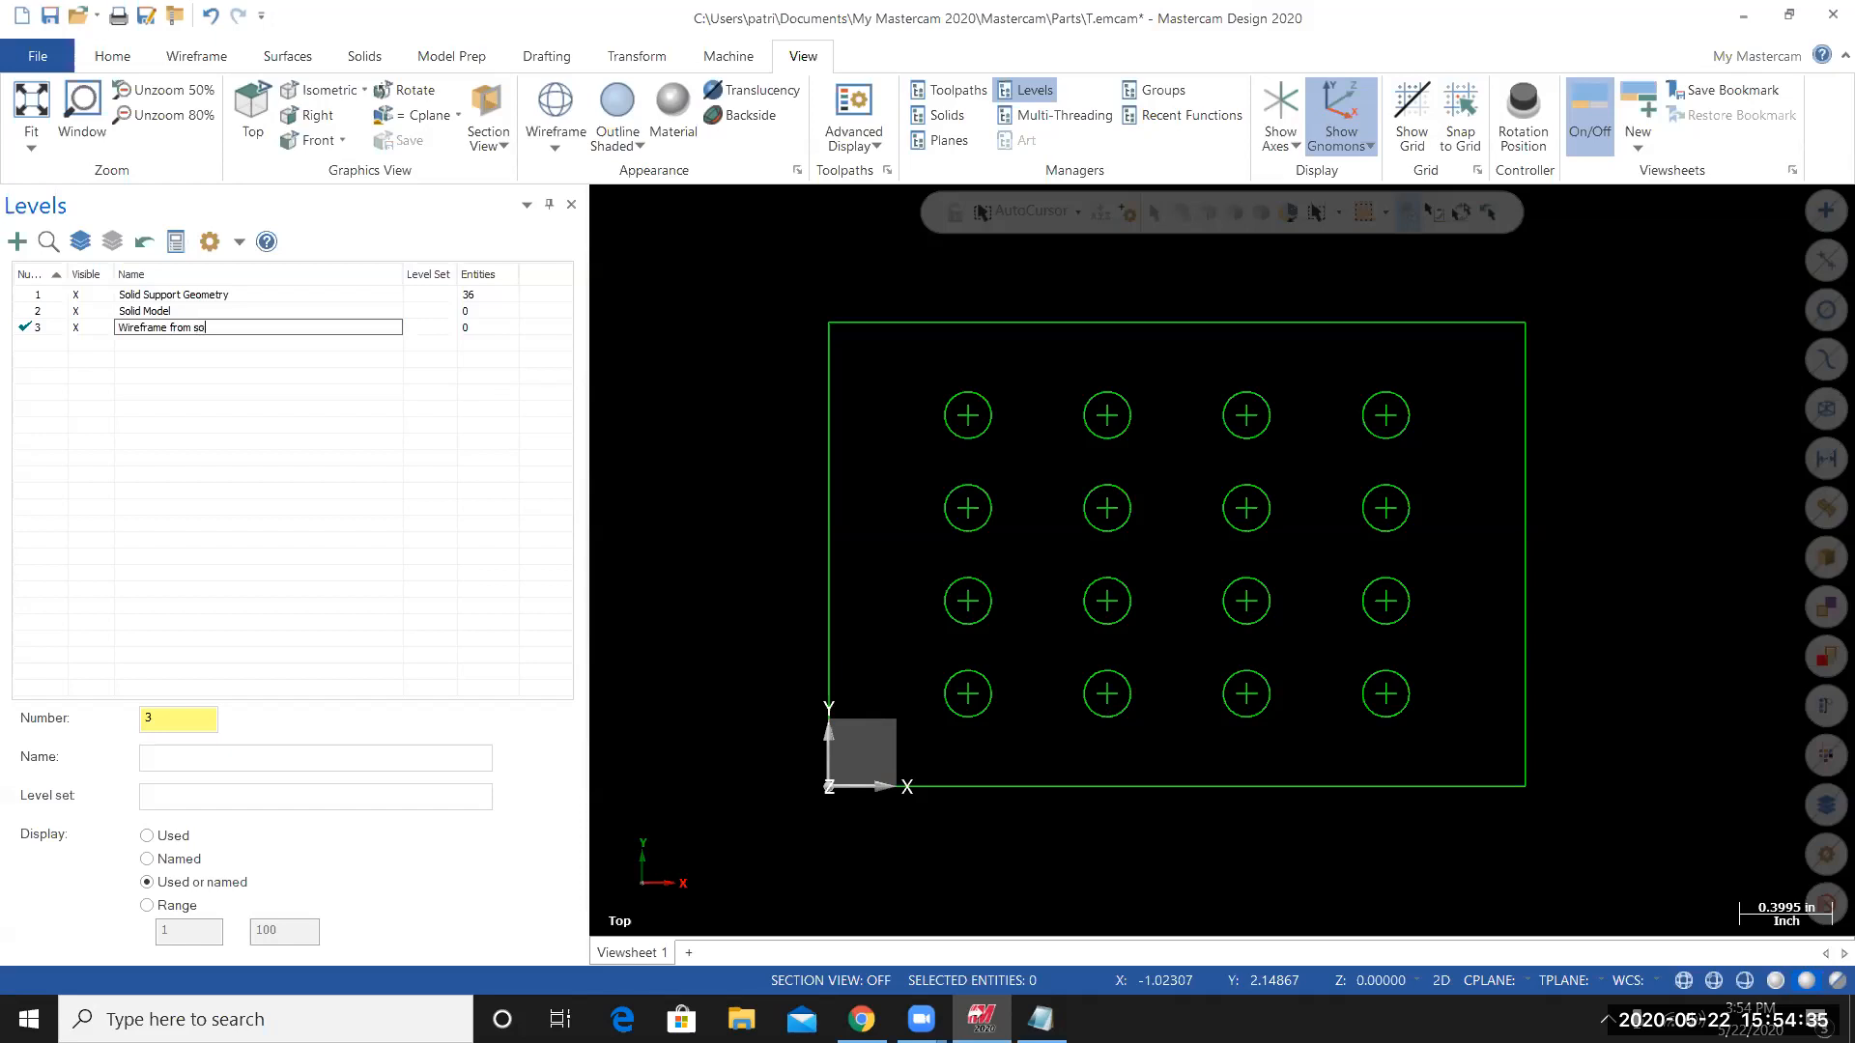
text(Wireframe from solid)
key(Return)
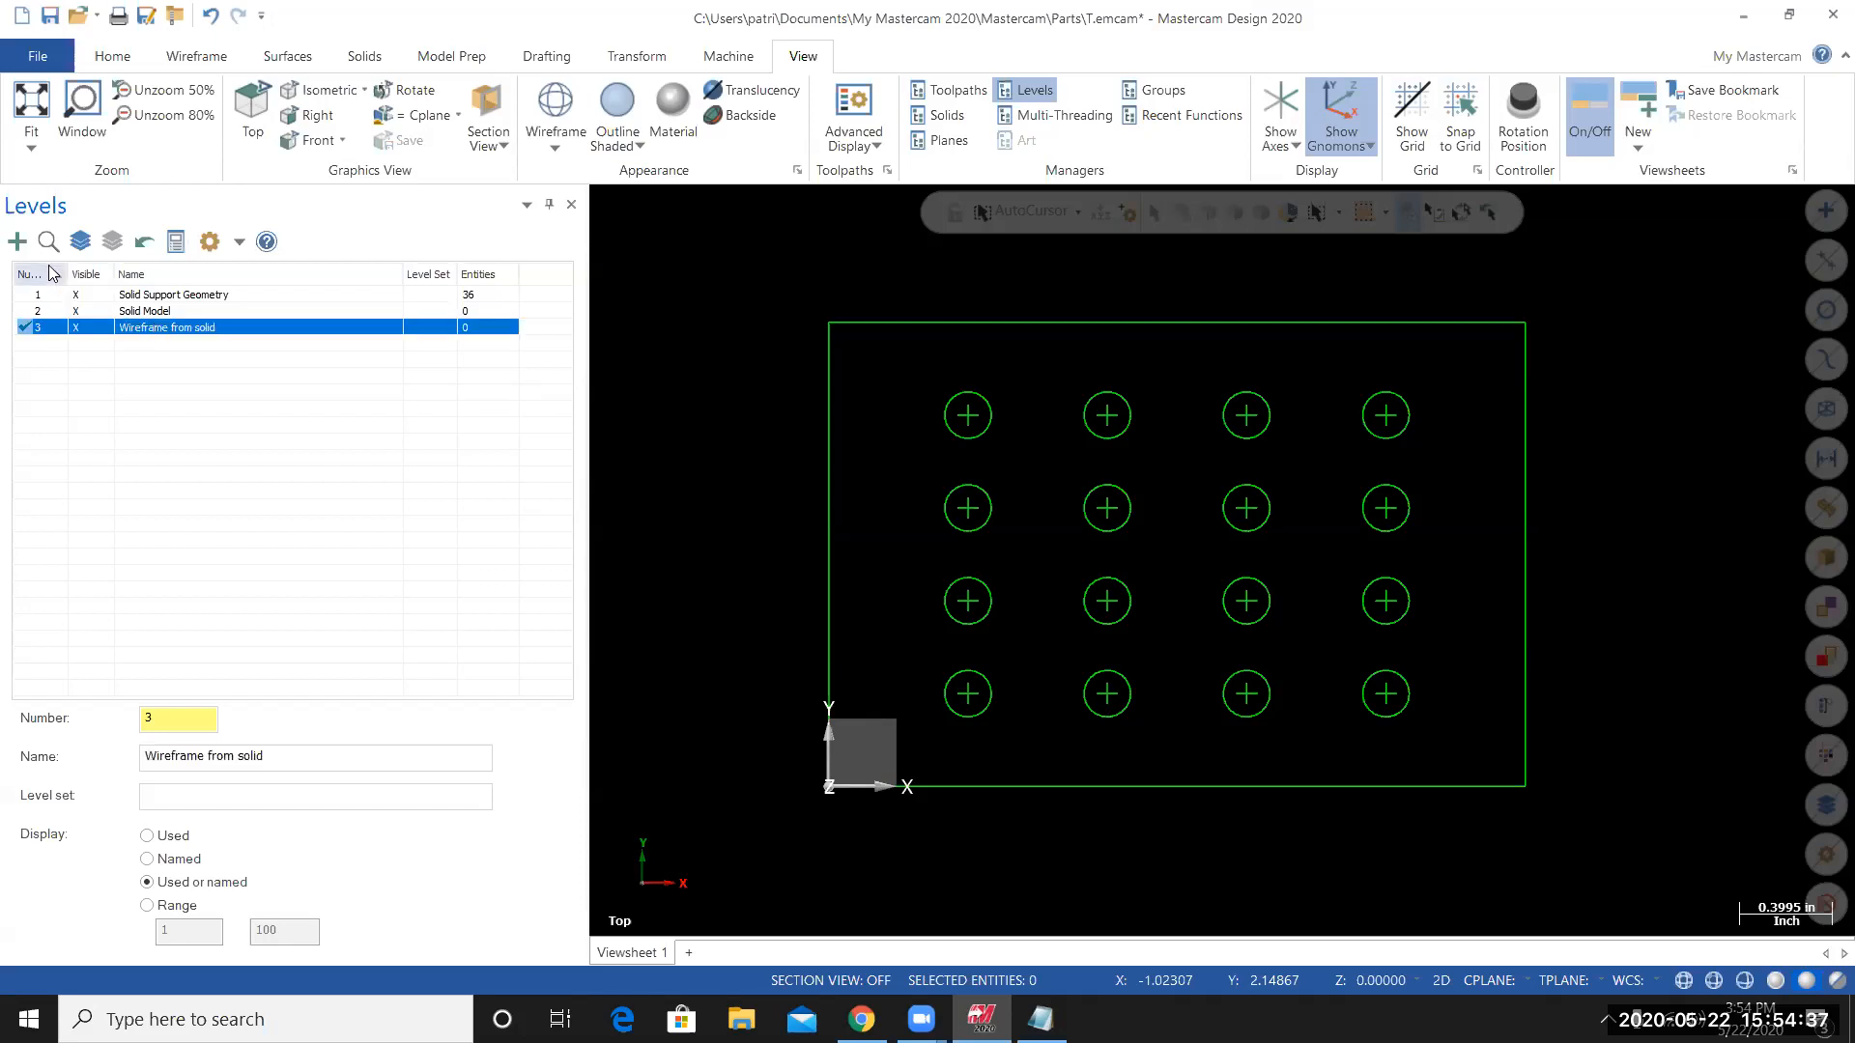
Add level 4 named "Dimensions" and level 5 named "Points".
click(18, 241)
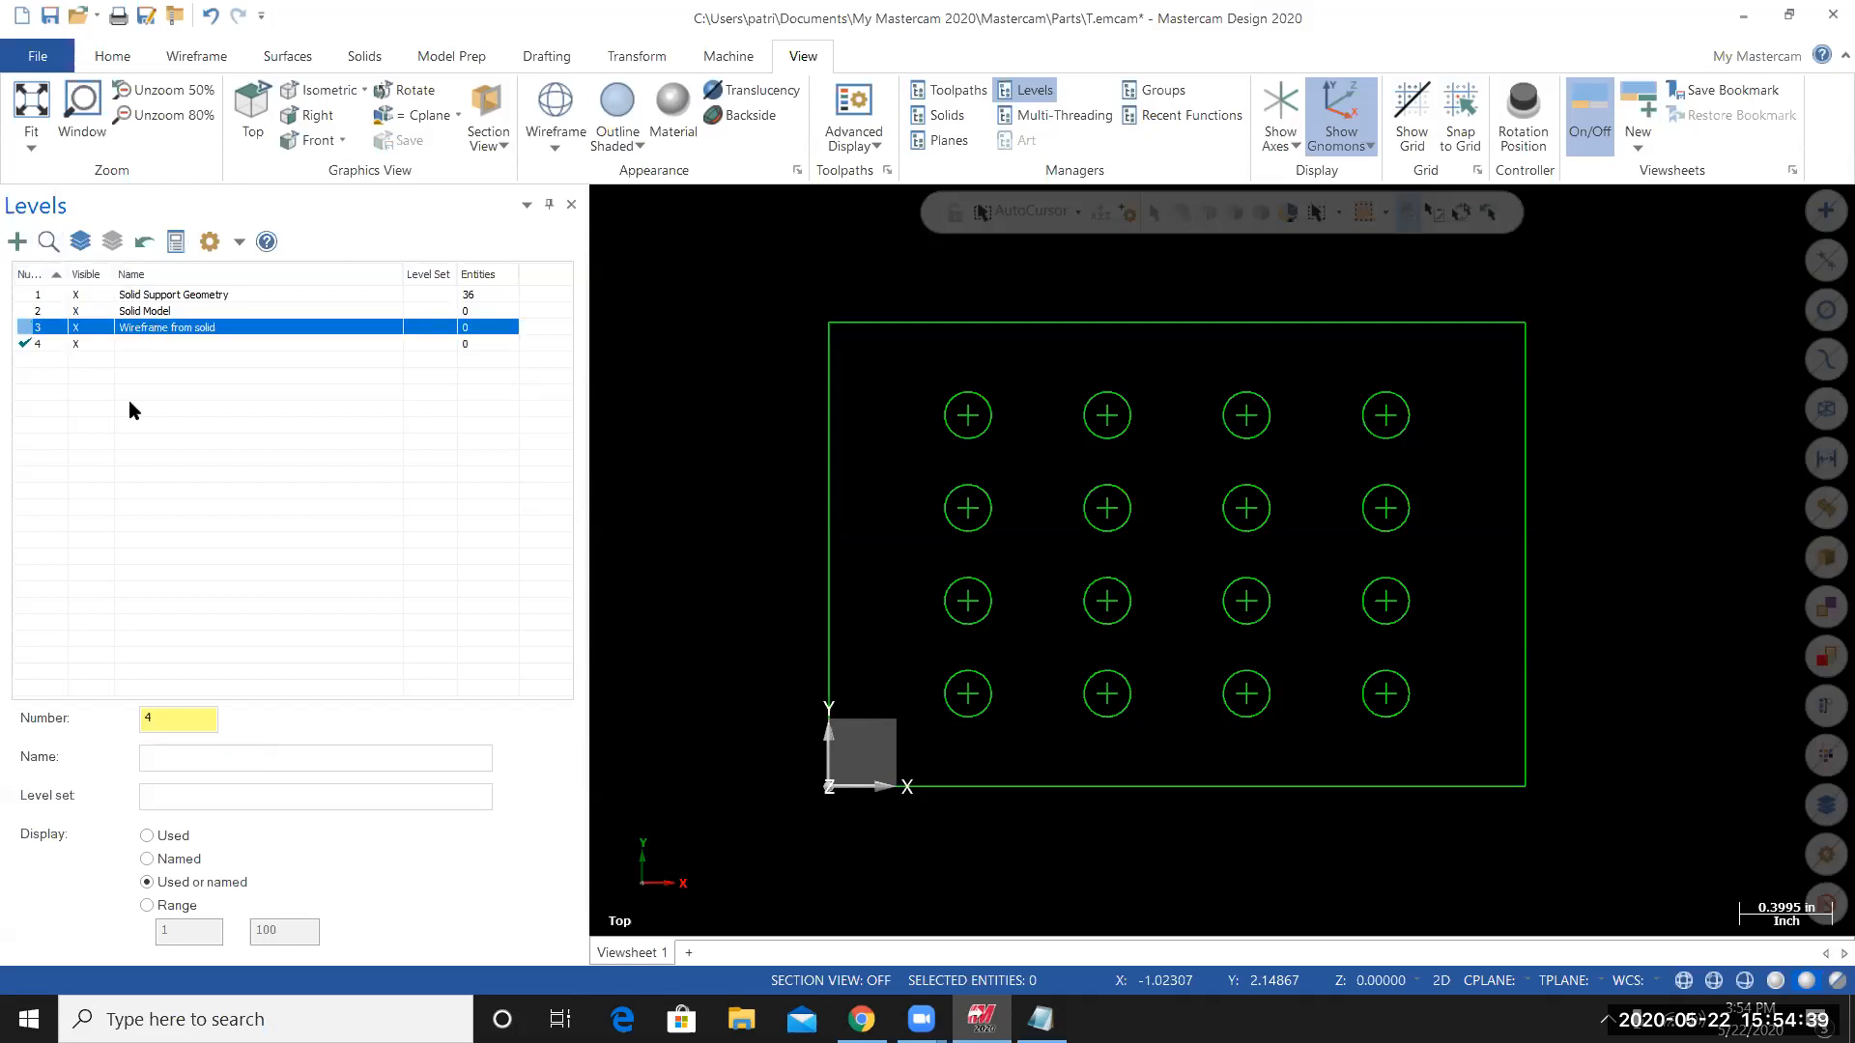
double_click(145, 345)
text(Dimensi)
key(Return)
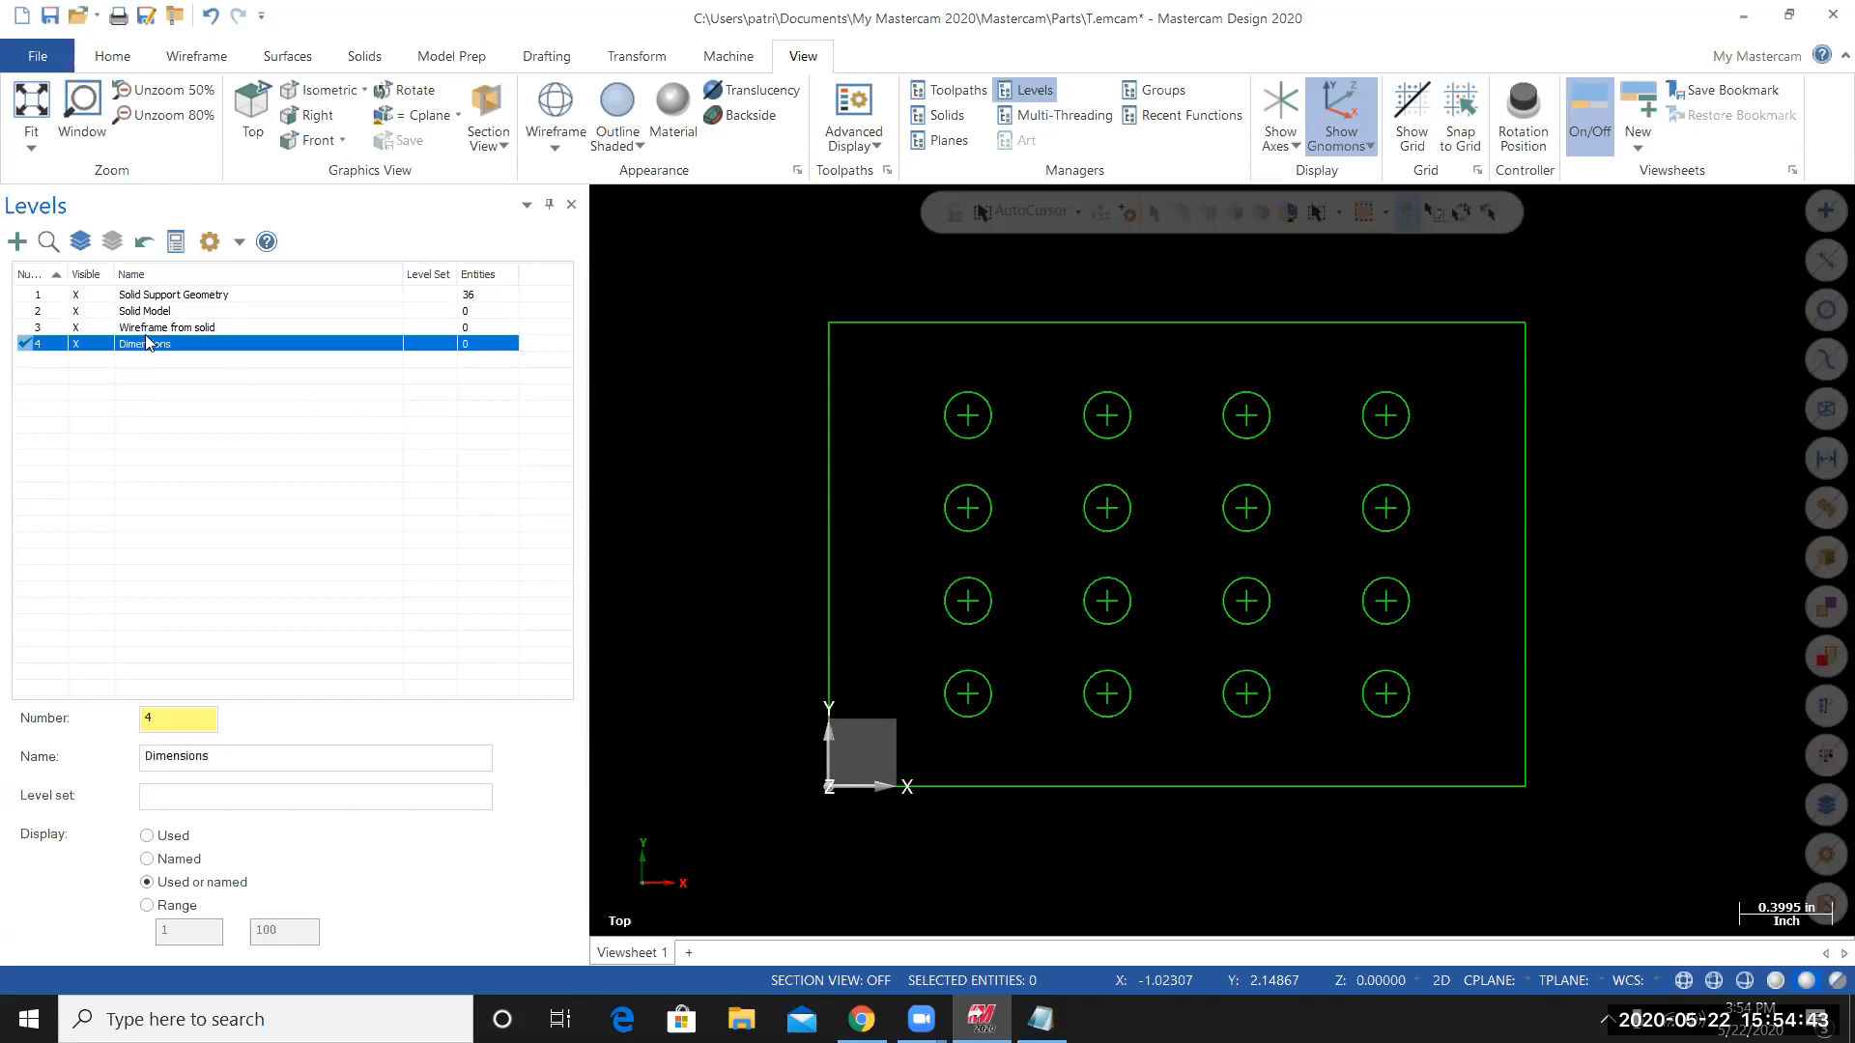
click(18, 241)
double_click(129, 361)
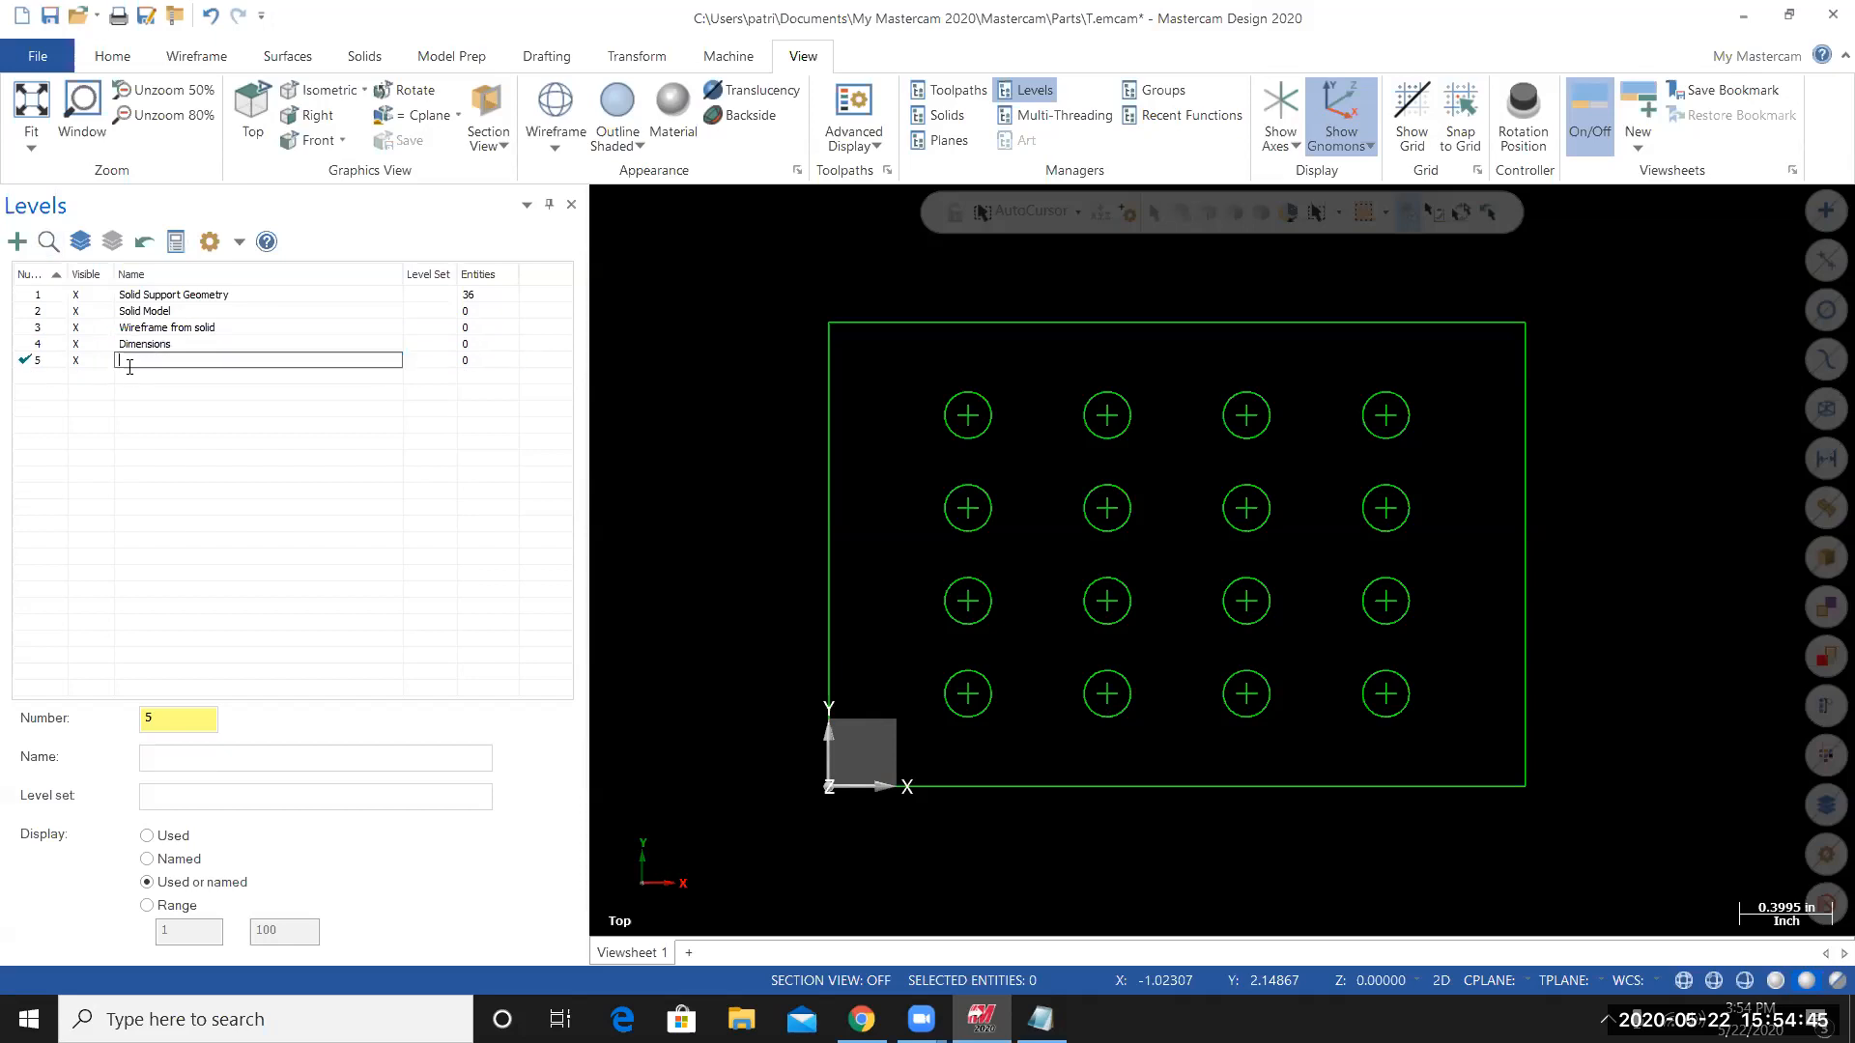
text(Points)
key(Return)
Add level 6 named "Material".
click(17, 241)
double_click(156, 377)
text(Material)
key(Return)
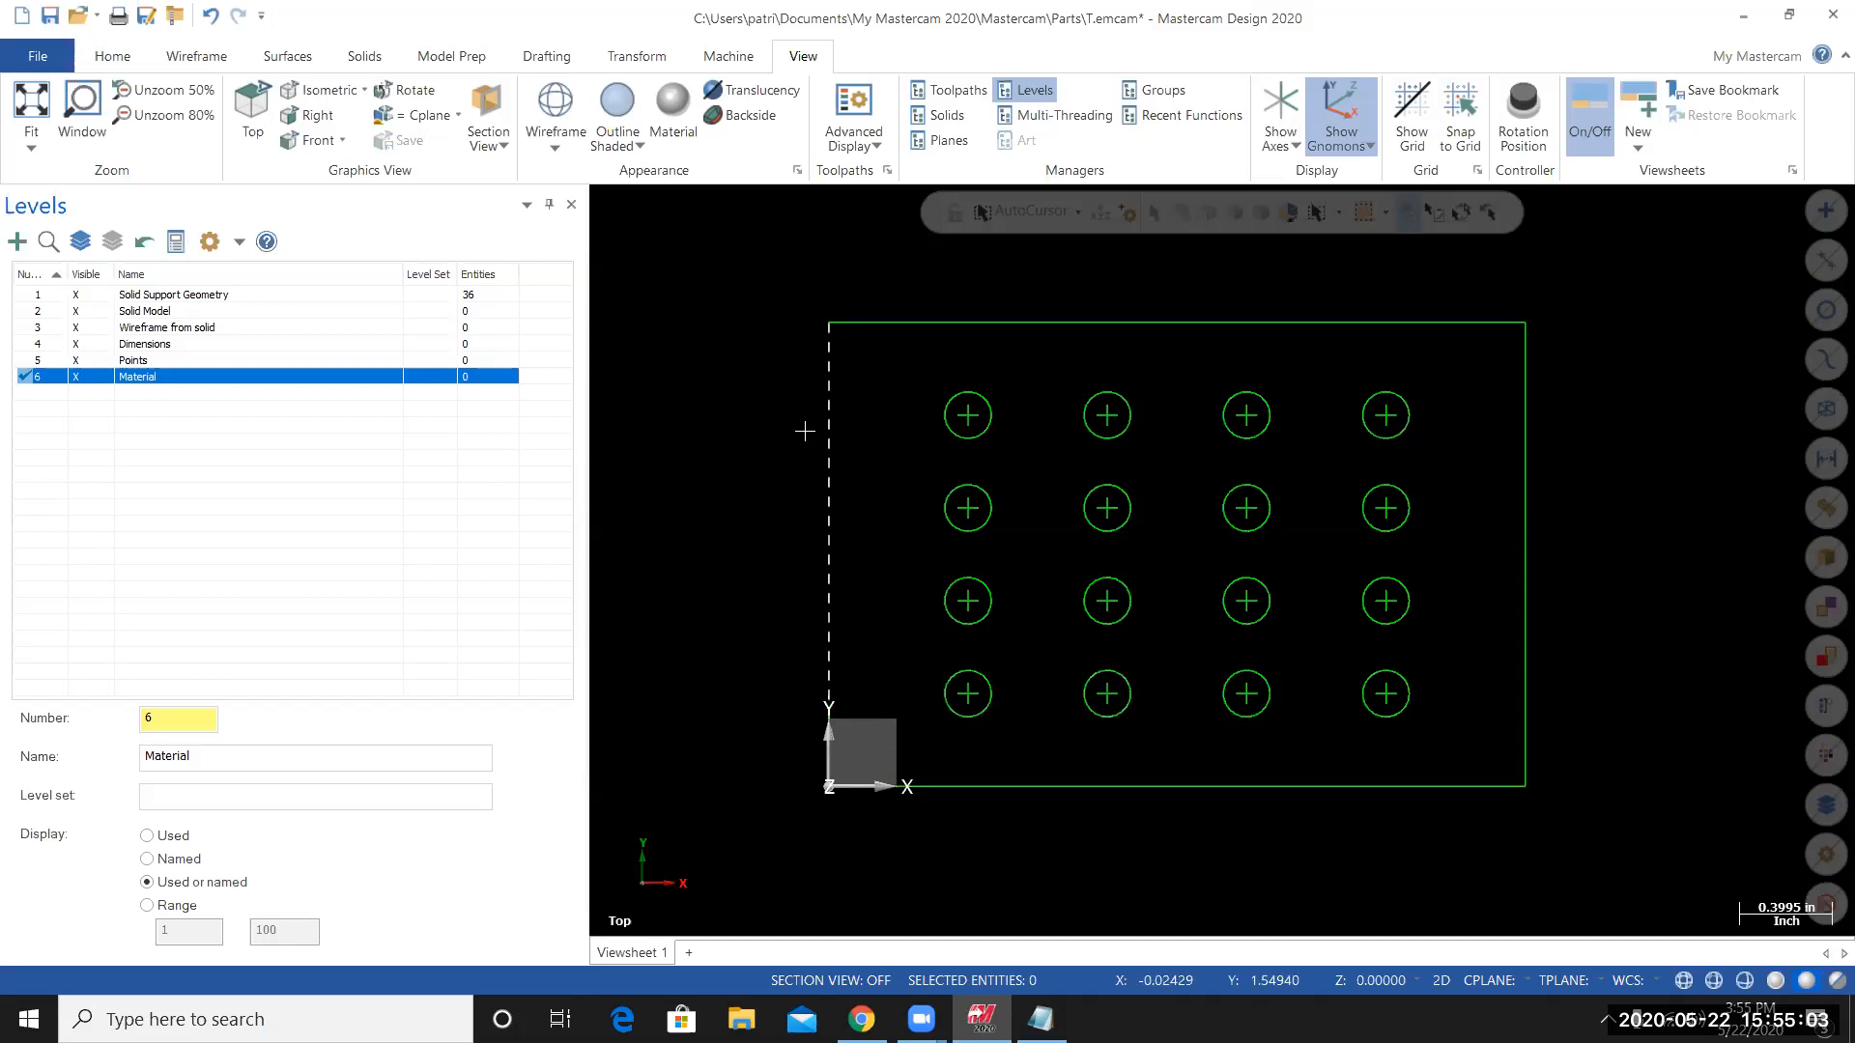
Move all the point entities at the hole centers to level 5 instead of the active level, and hide the Points level.
right_click(698, 326)
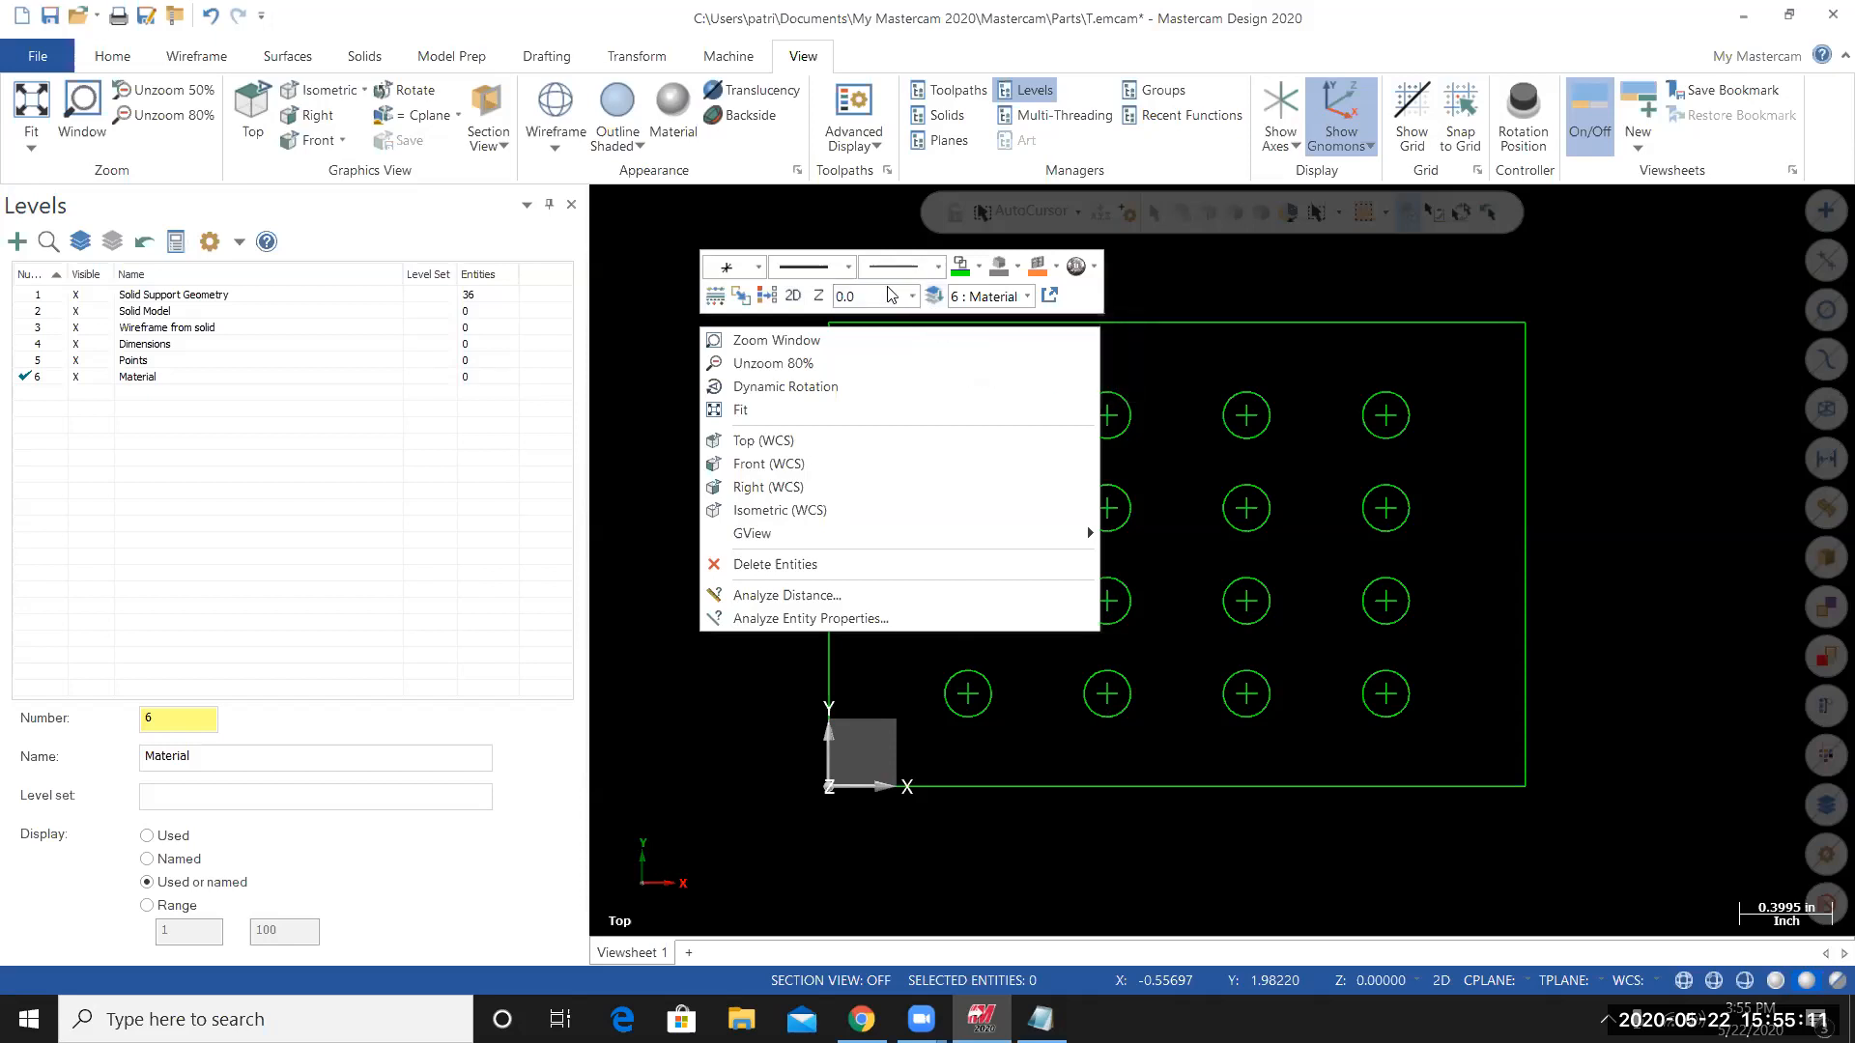
click(639, 247)
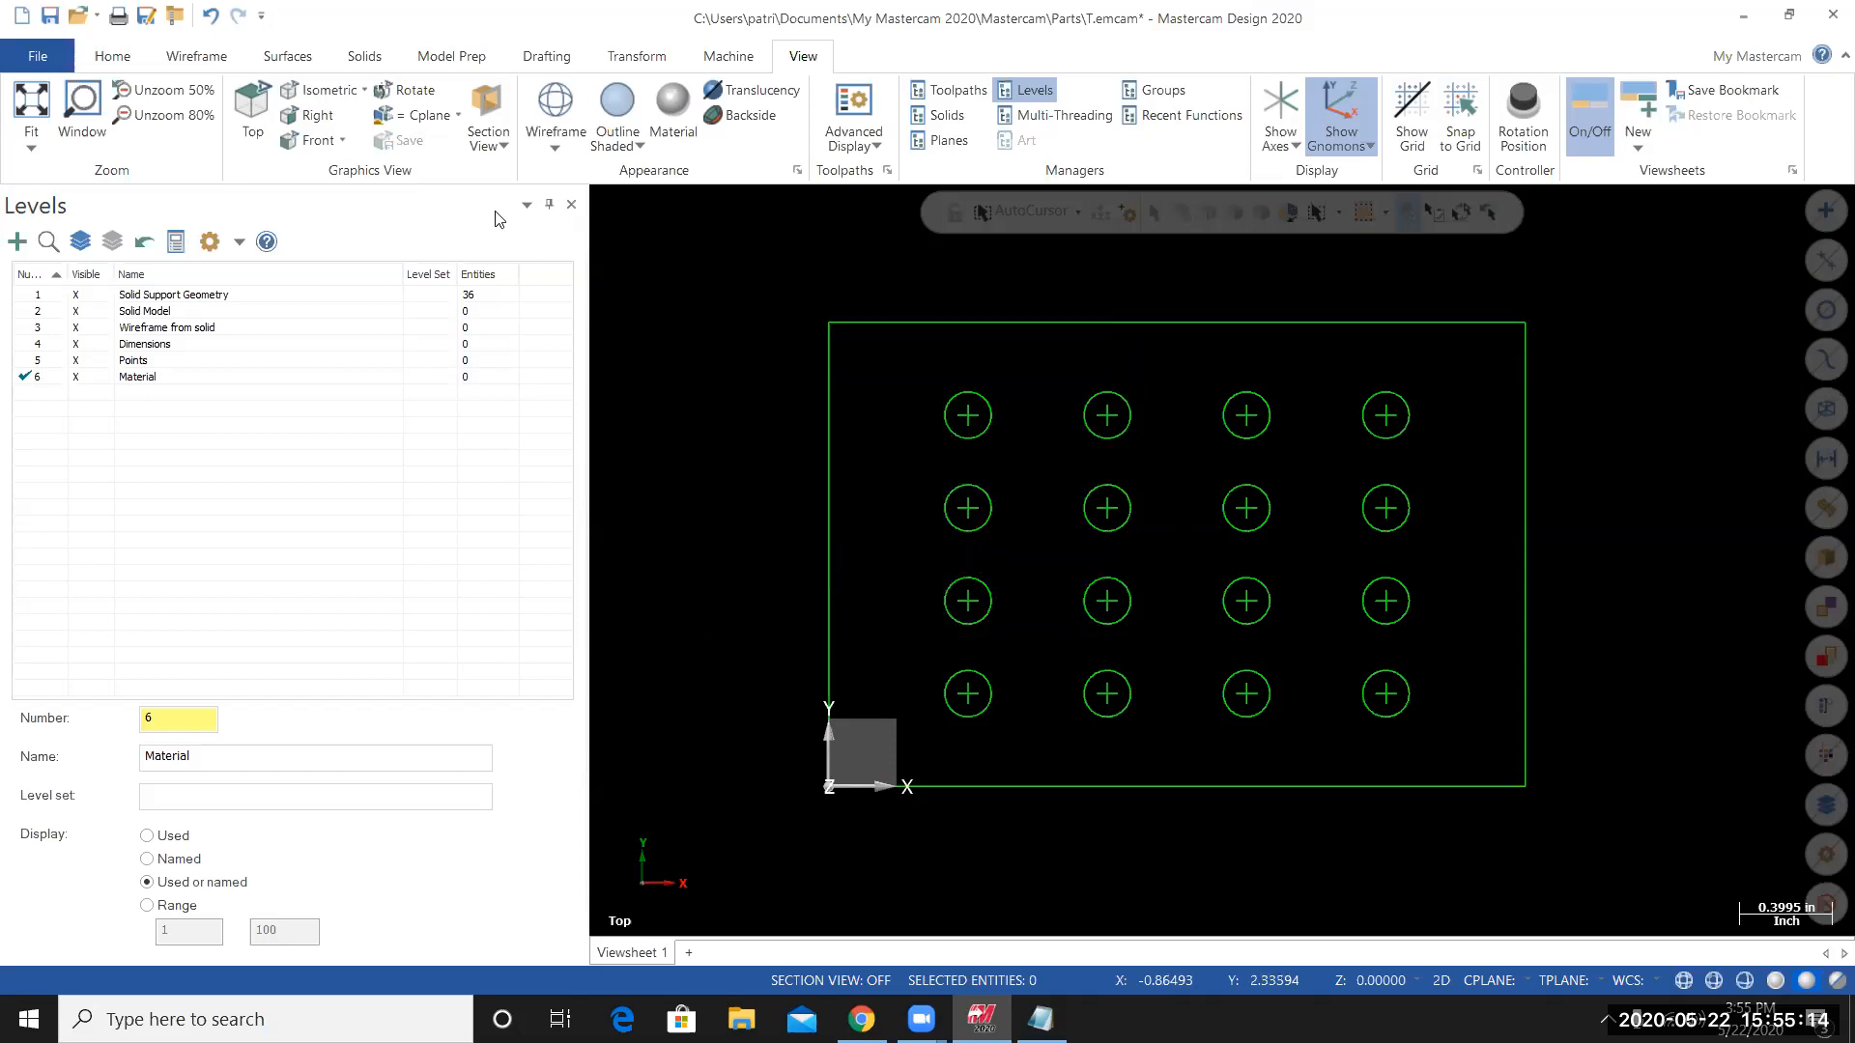
click(112, 60)
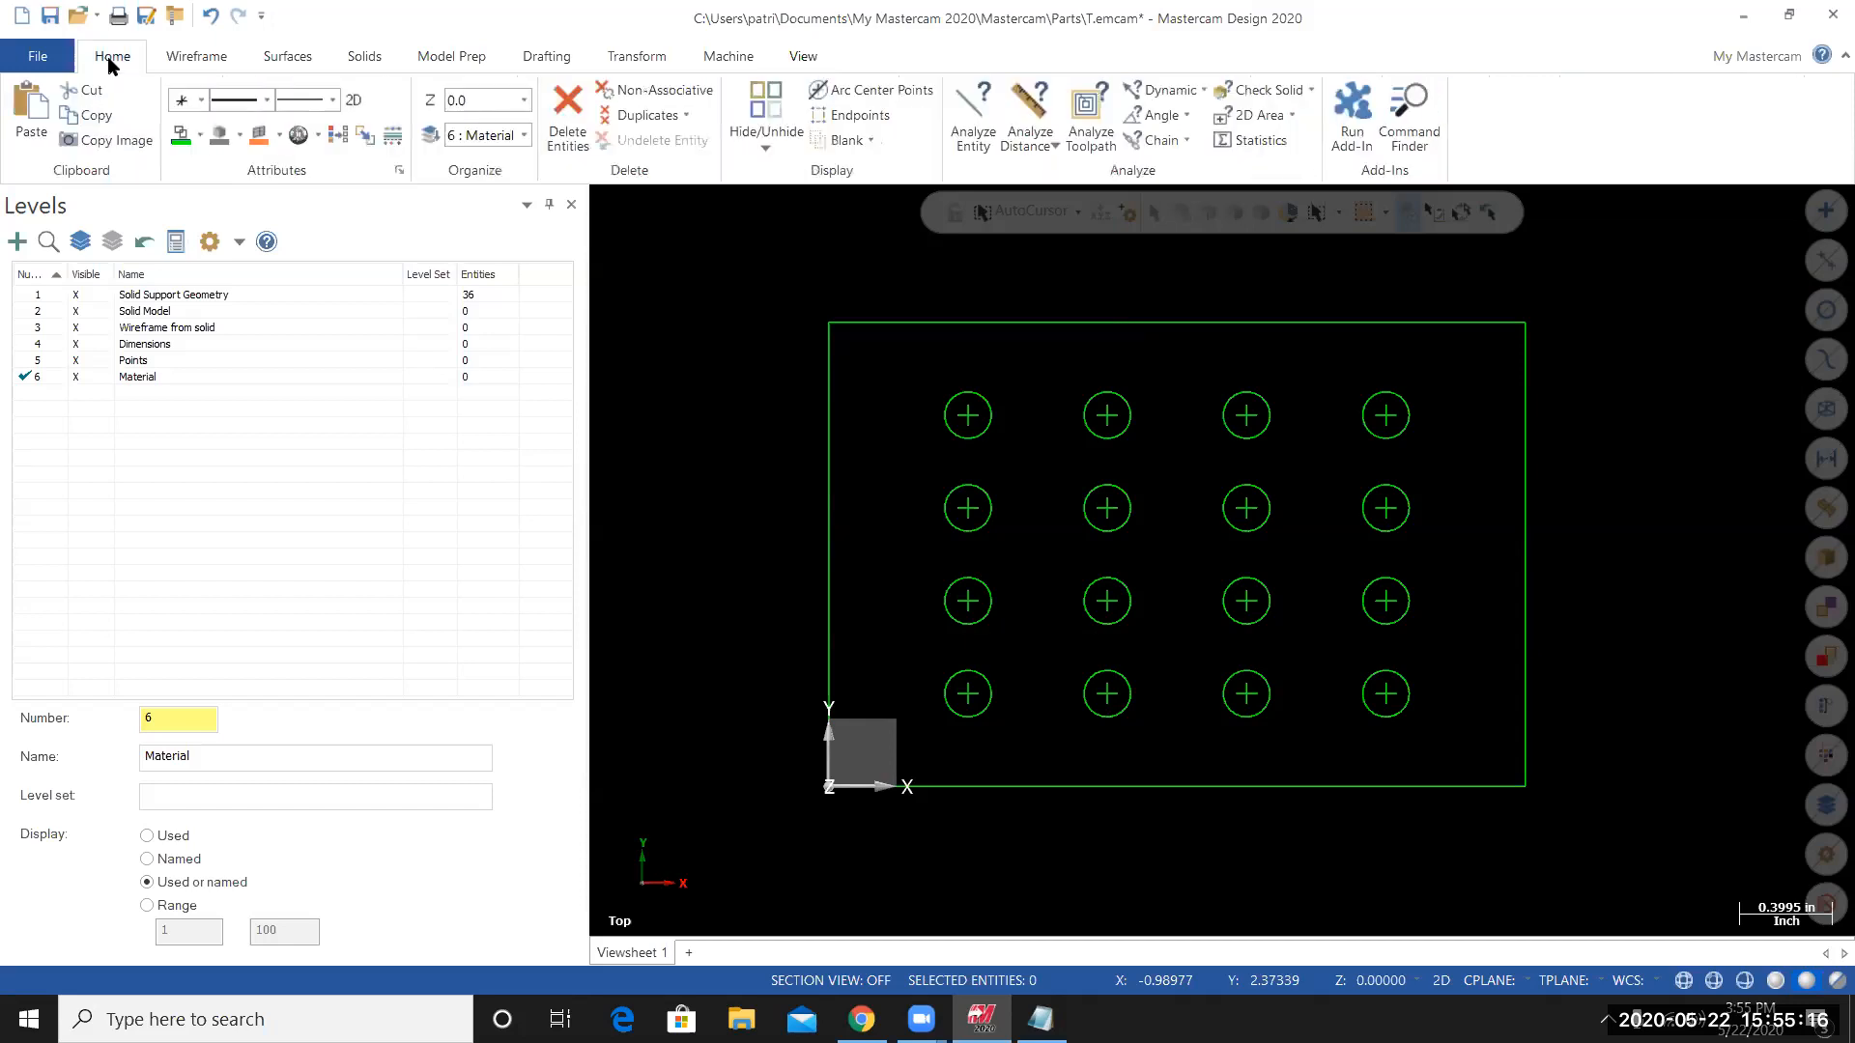
click(431, 139)
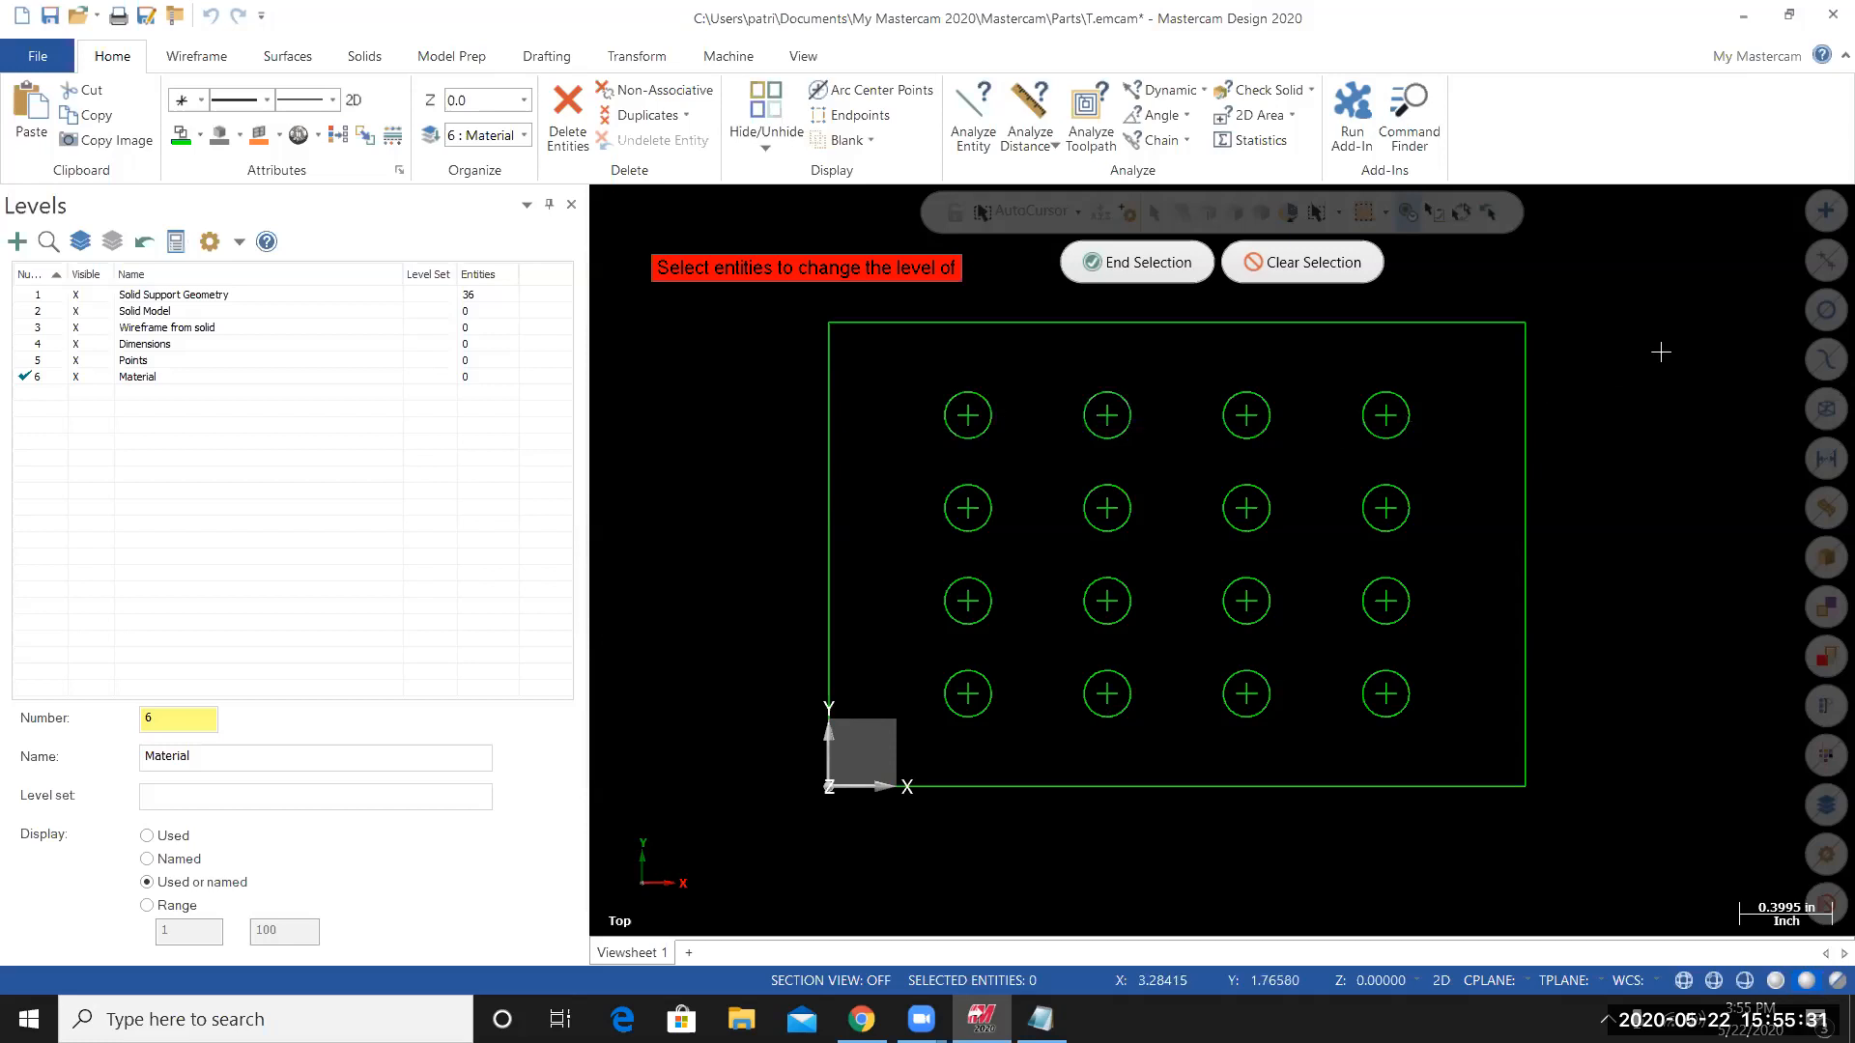
click(1823, 210)
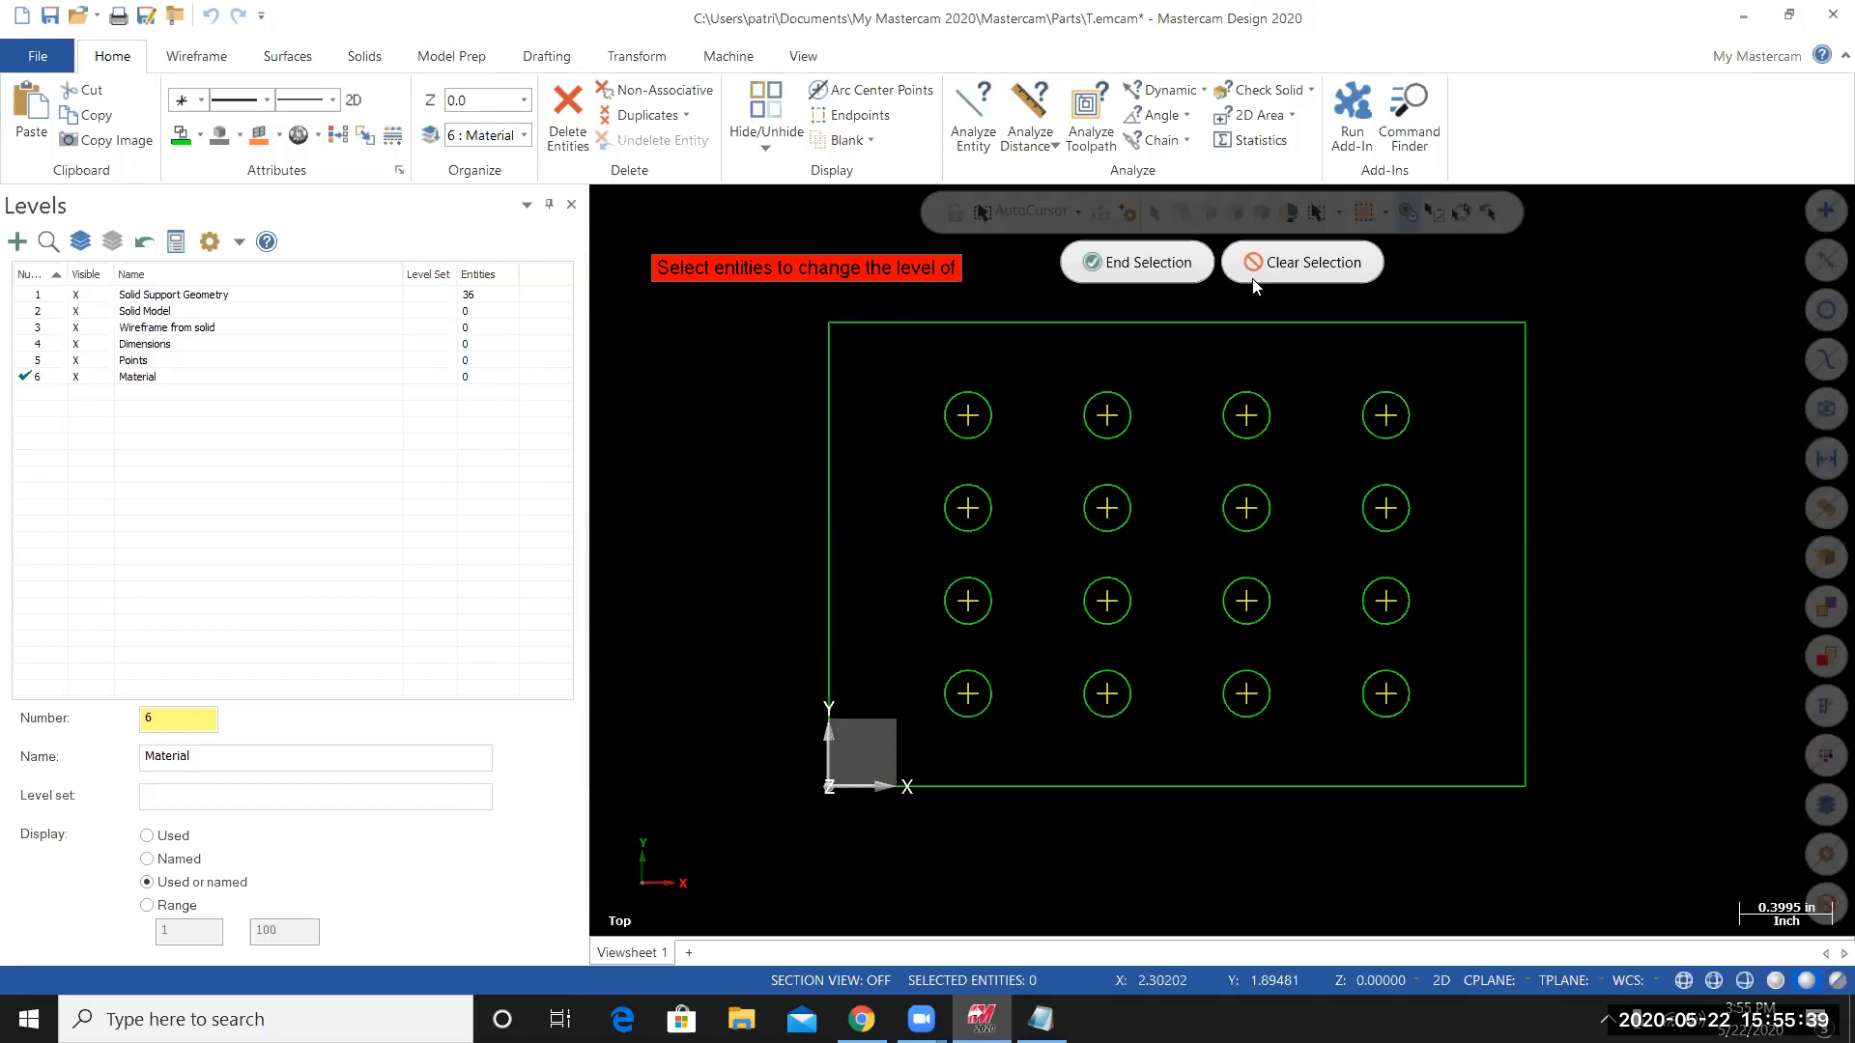
click(1146, 262)
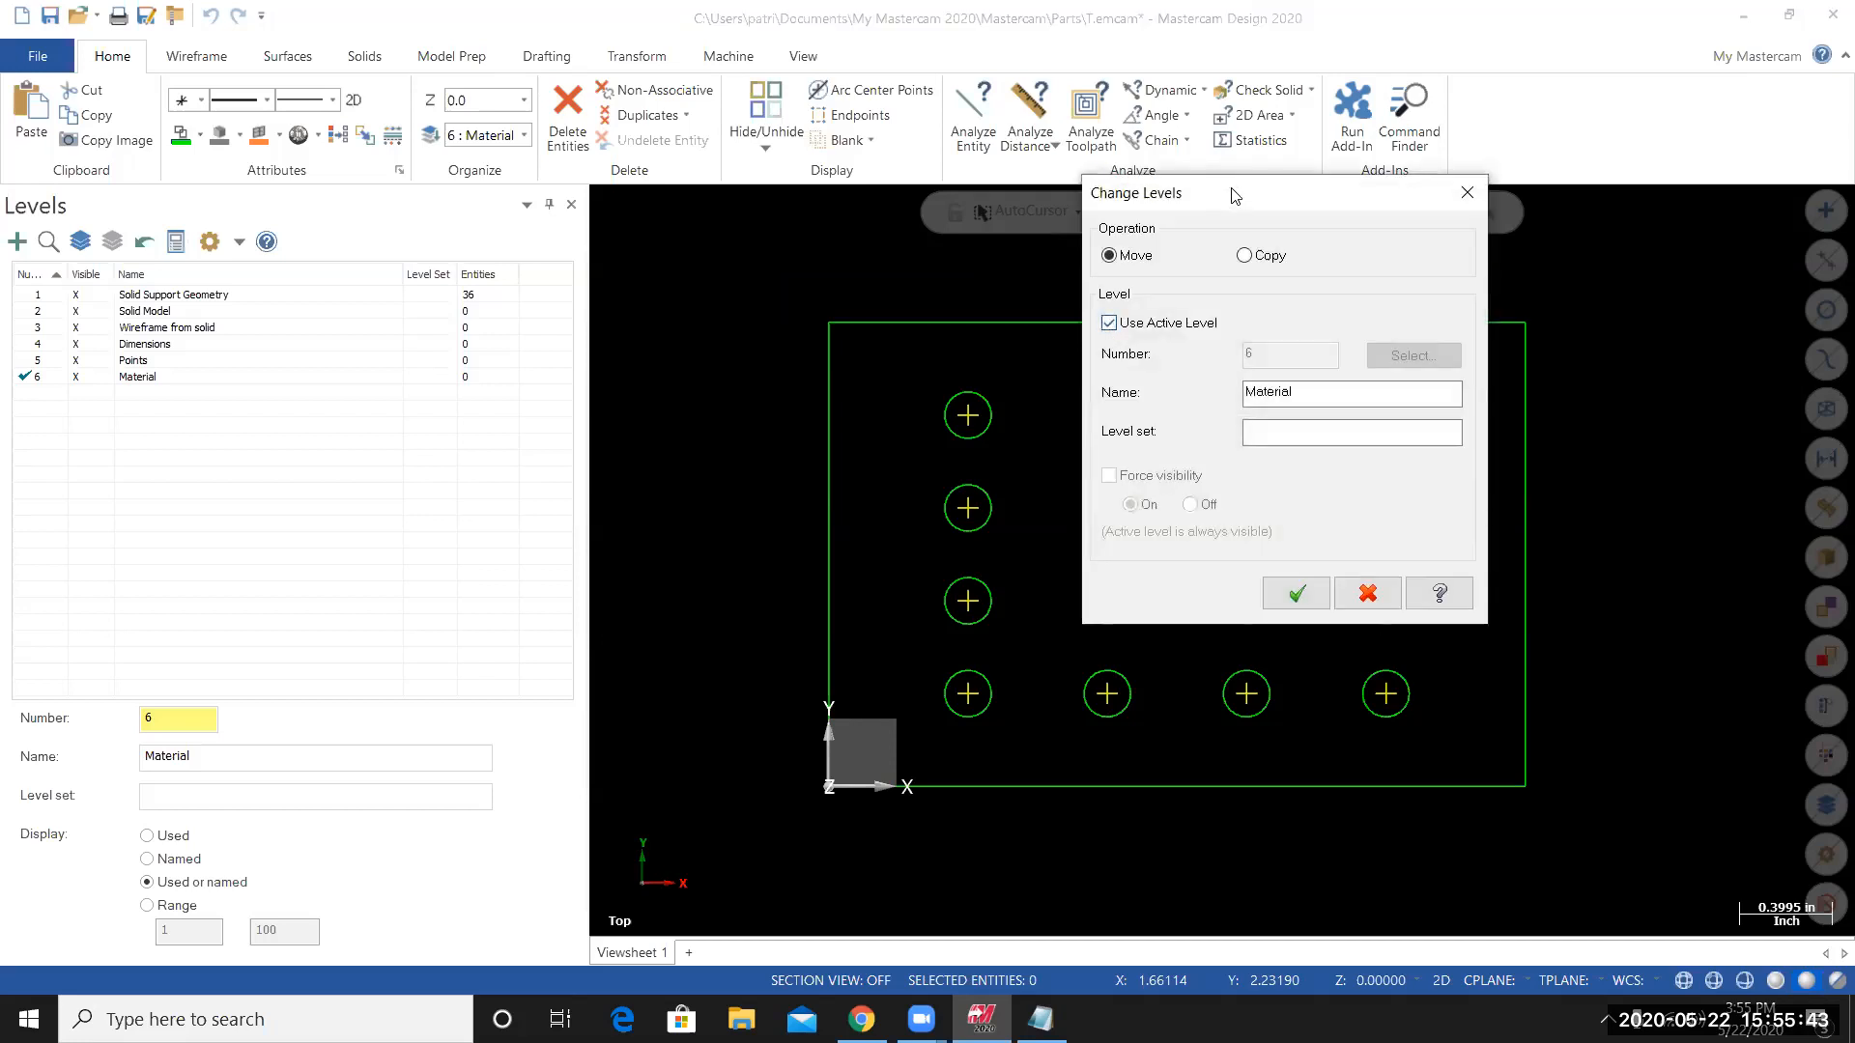
drag(1230, 189, 1258, 160)
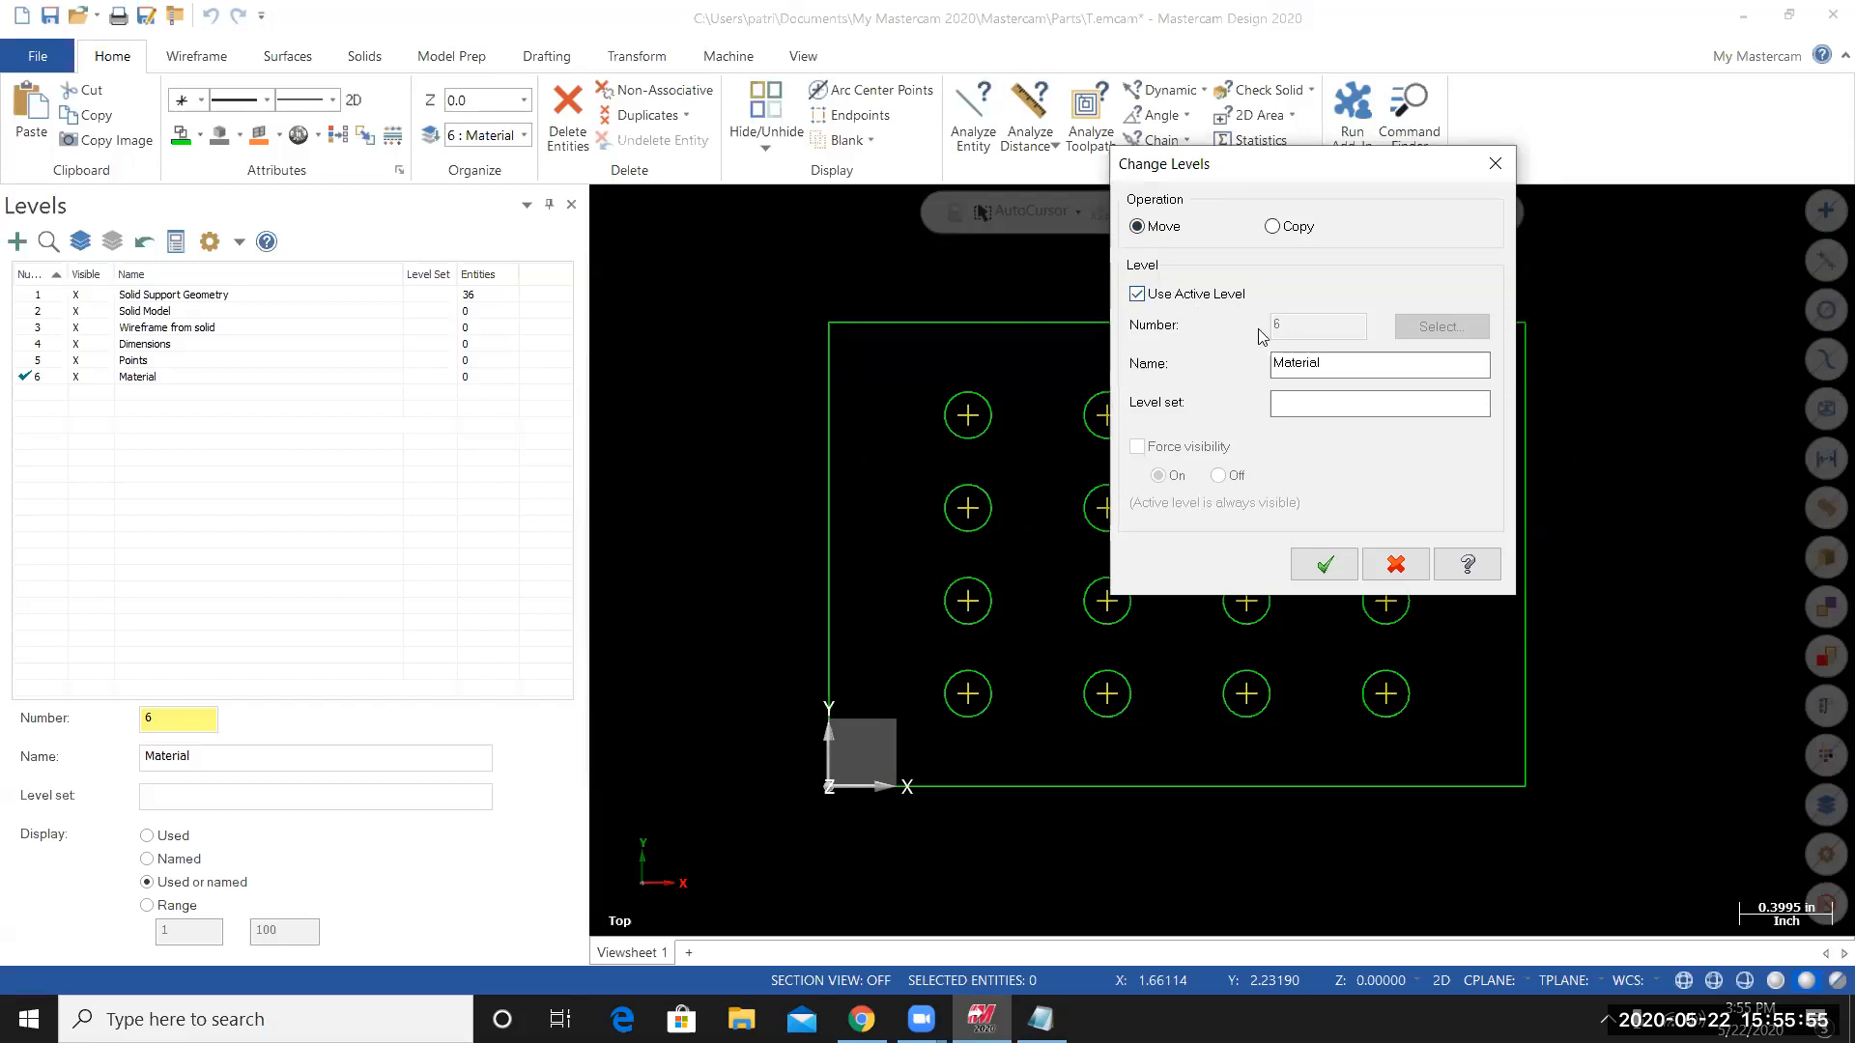
click(1137, 295)
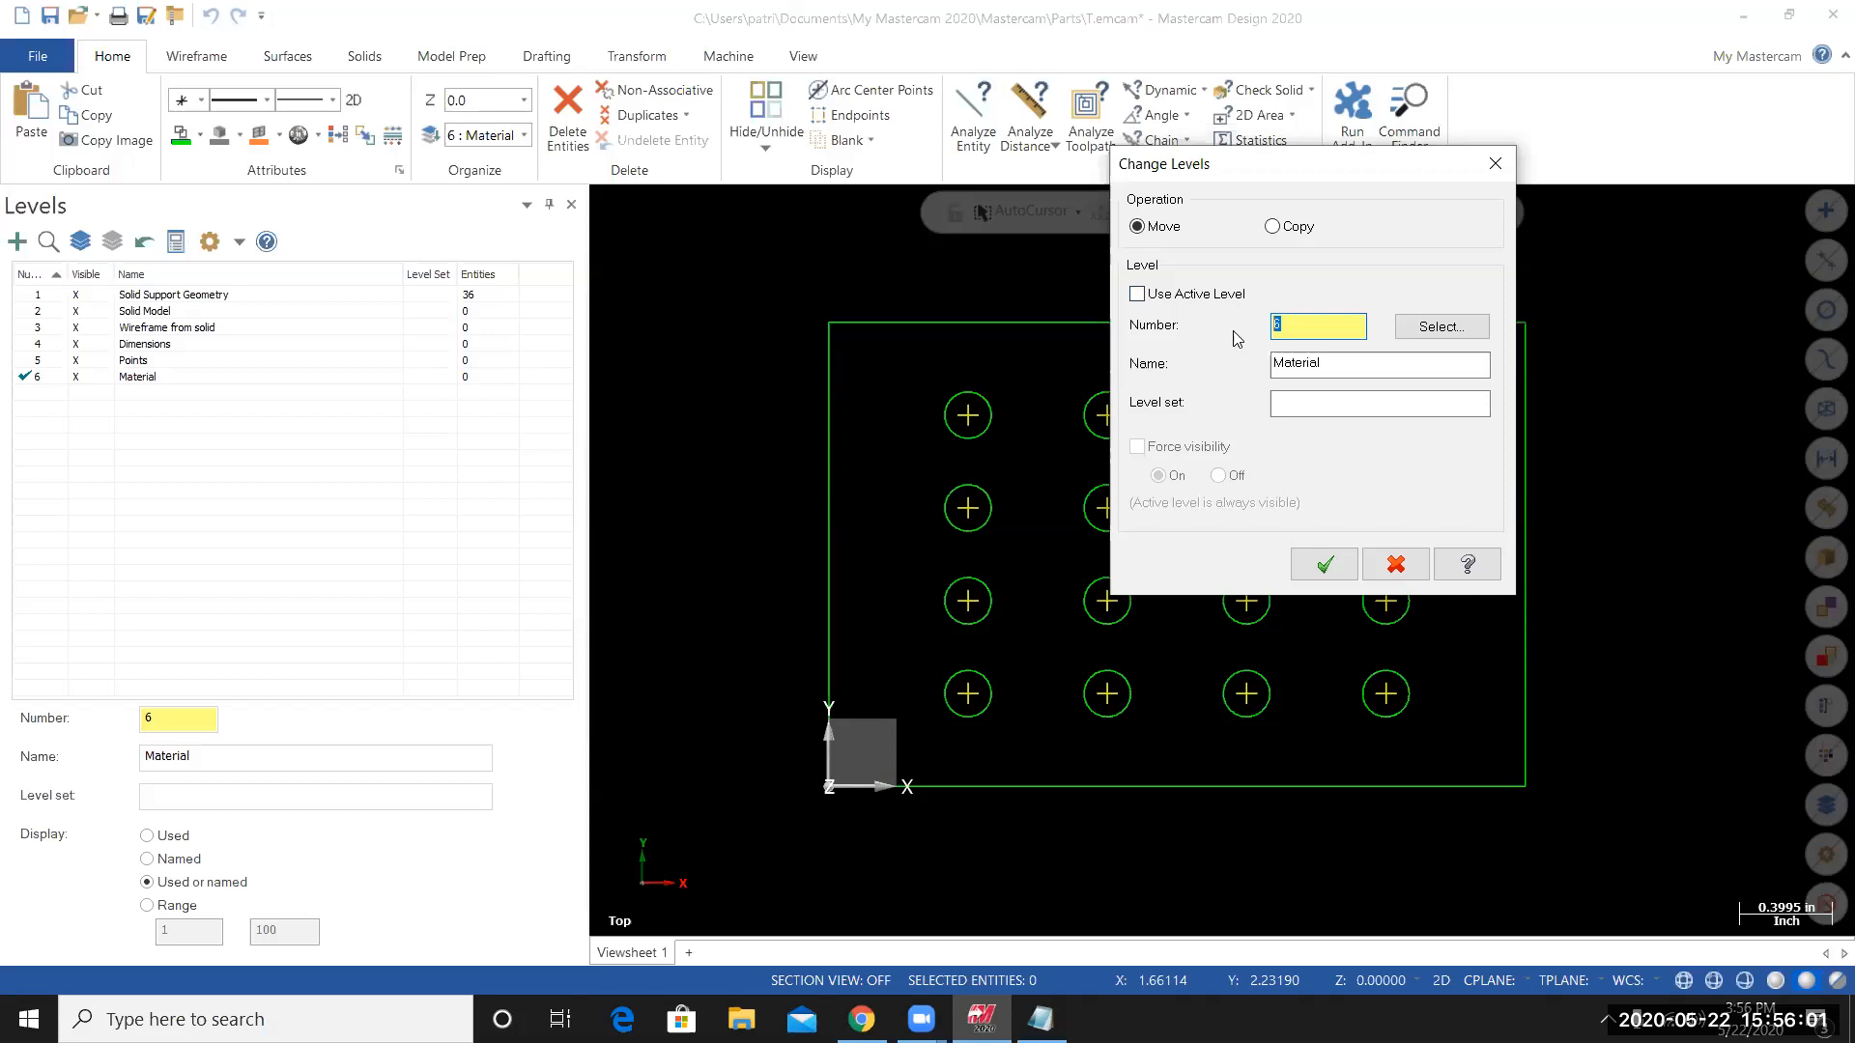
text(5)
click(1324, 564)
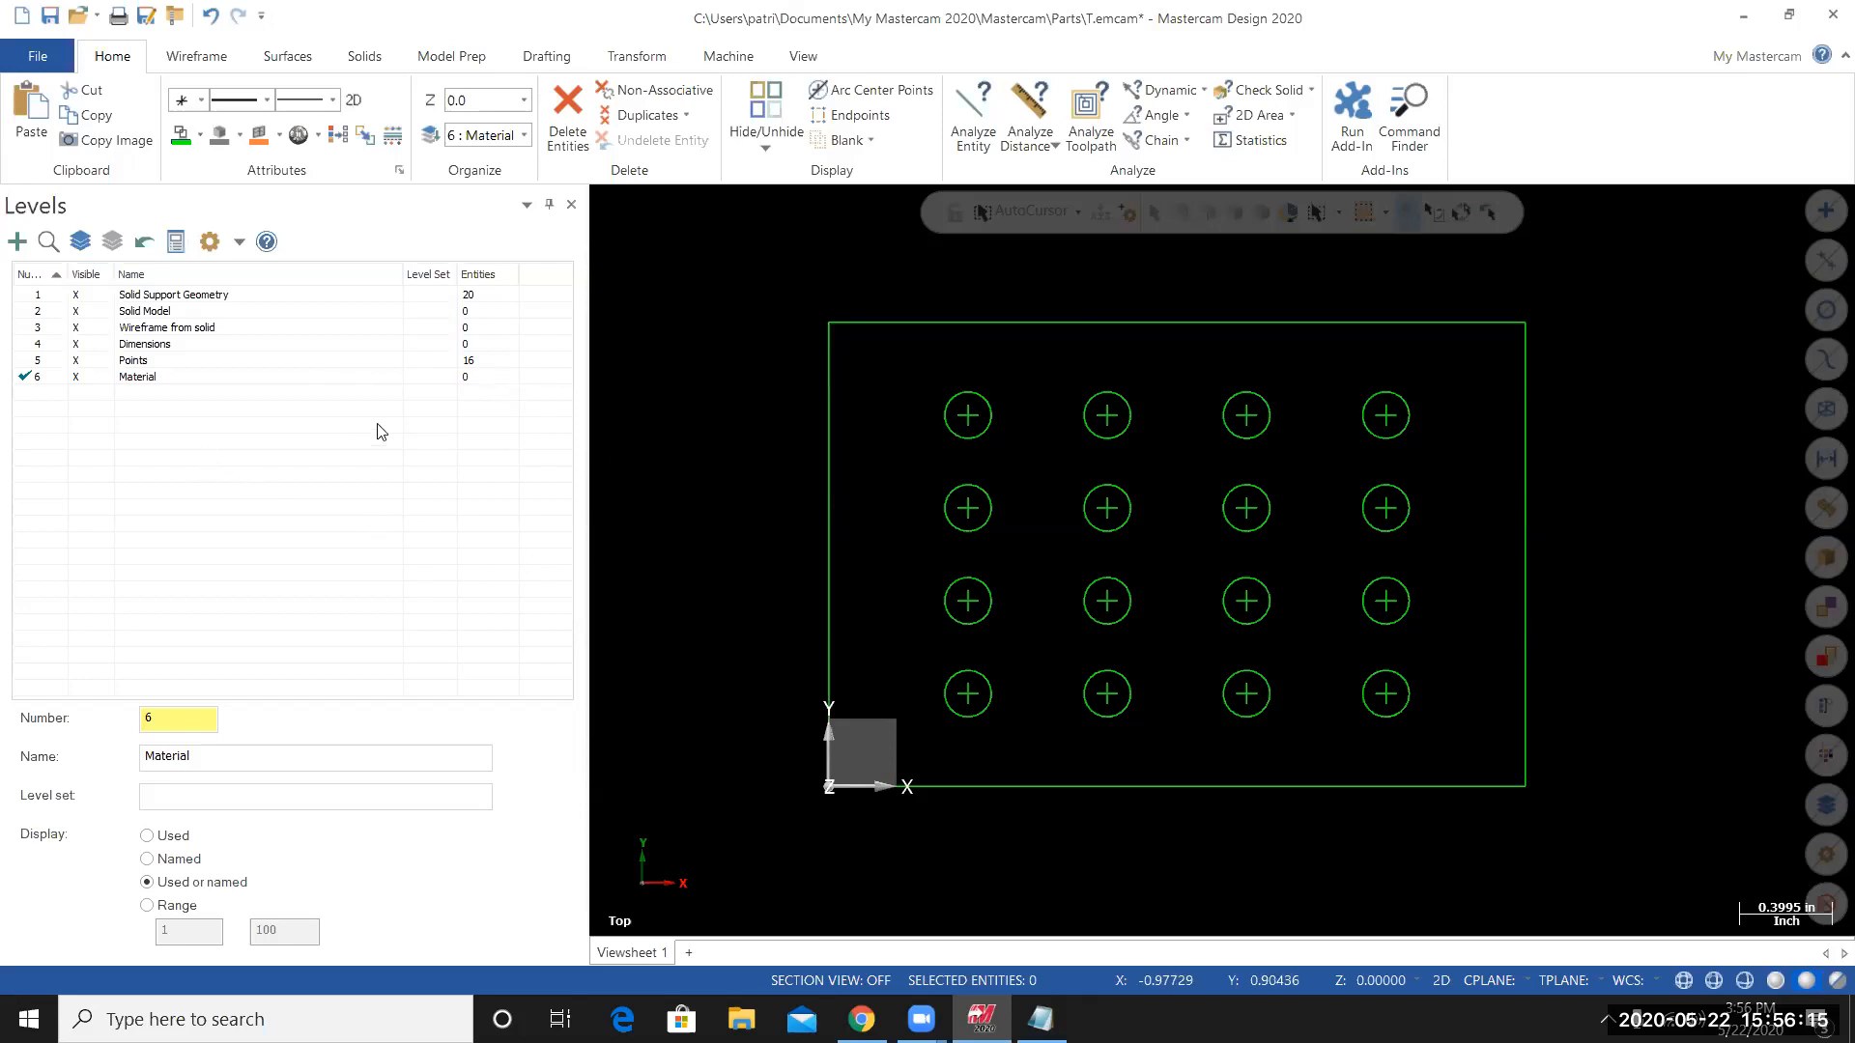
click(80, 361)
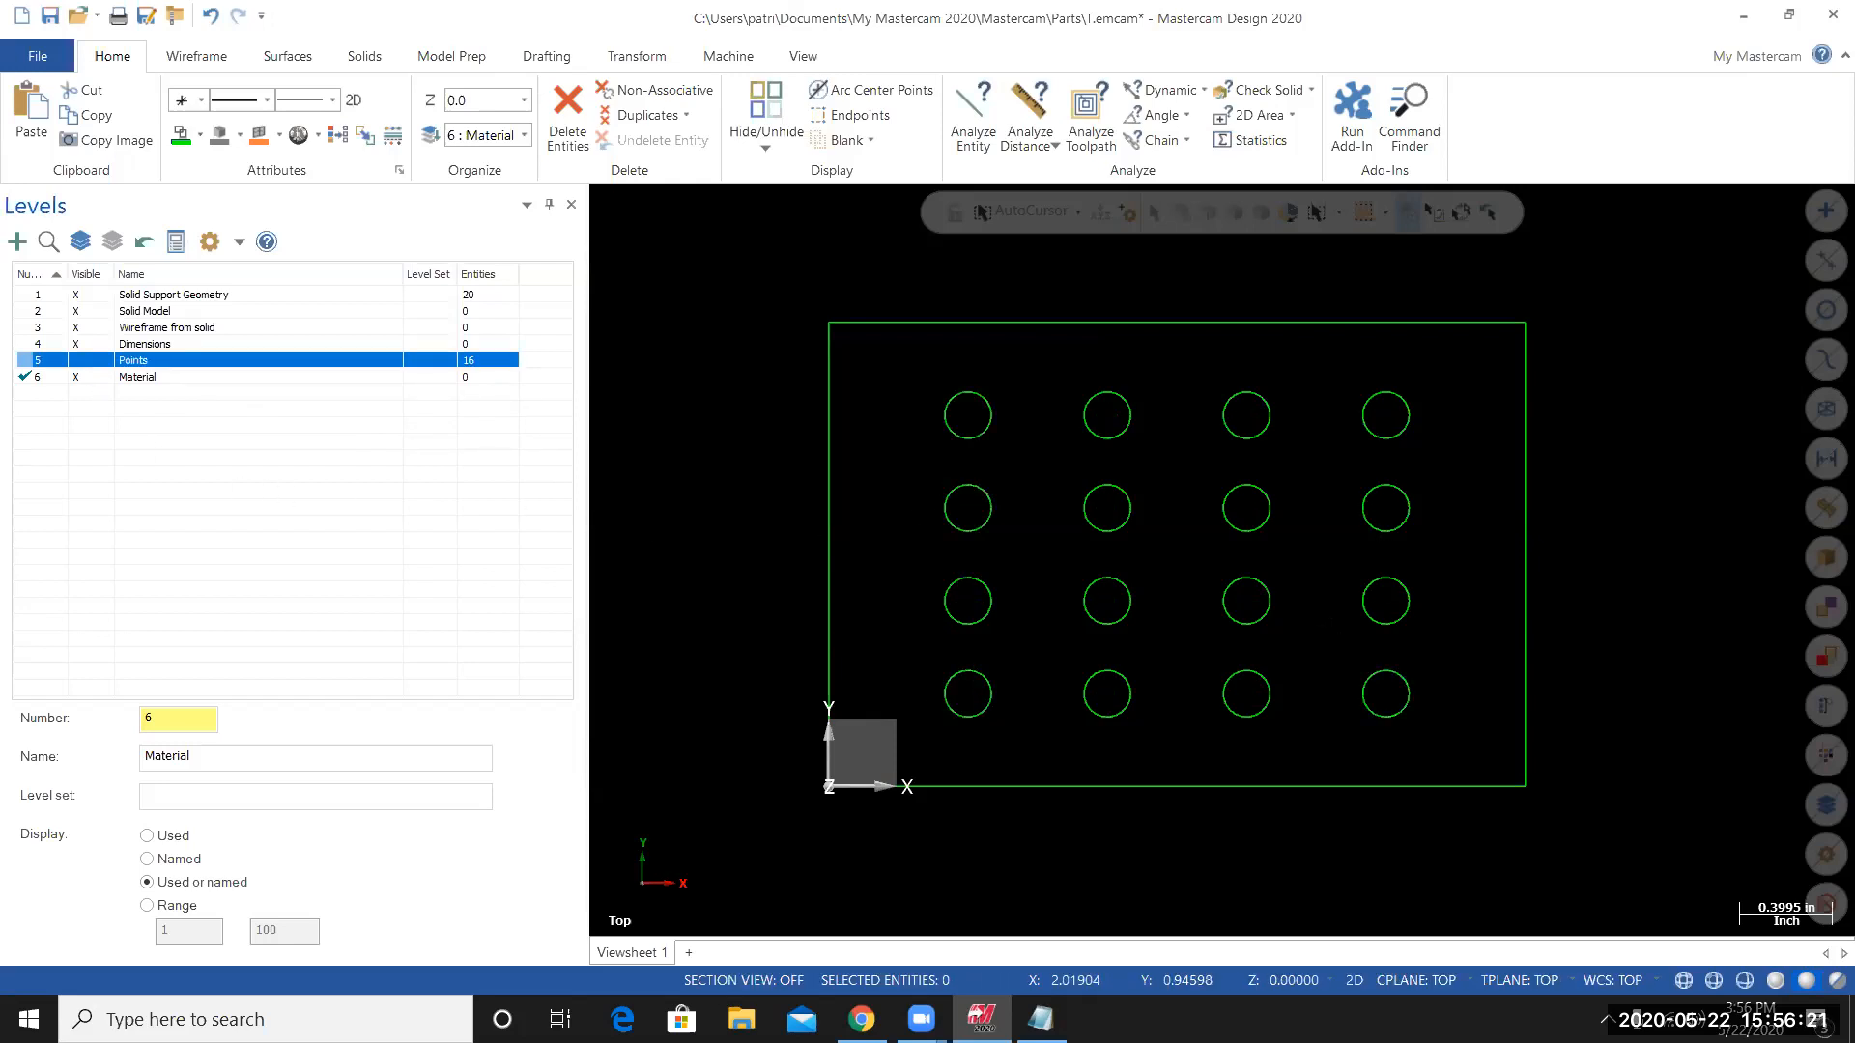
Make the Dimensions level active and set the wireframe color for new entities to red.
click(26, 344)
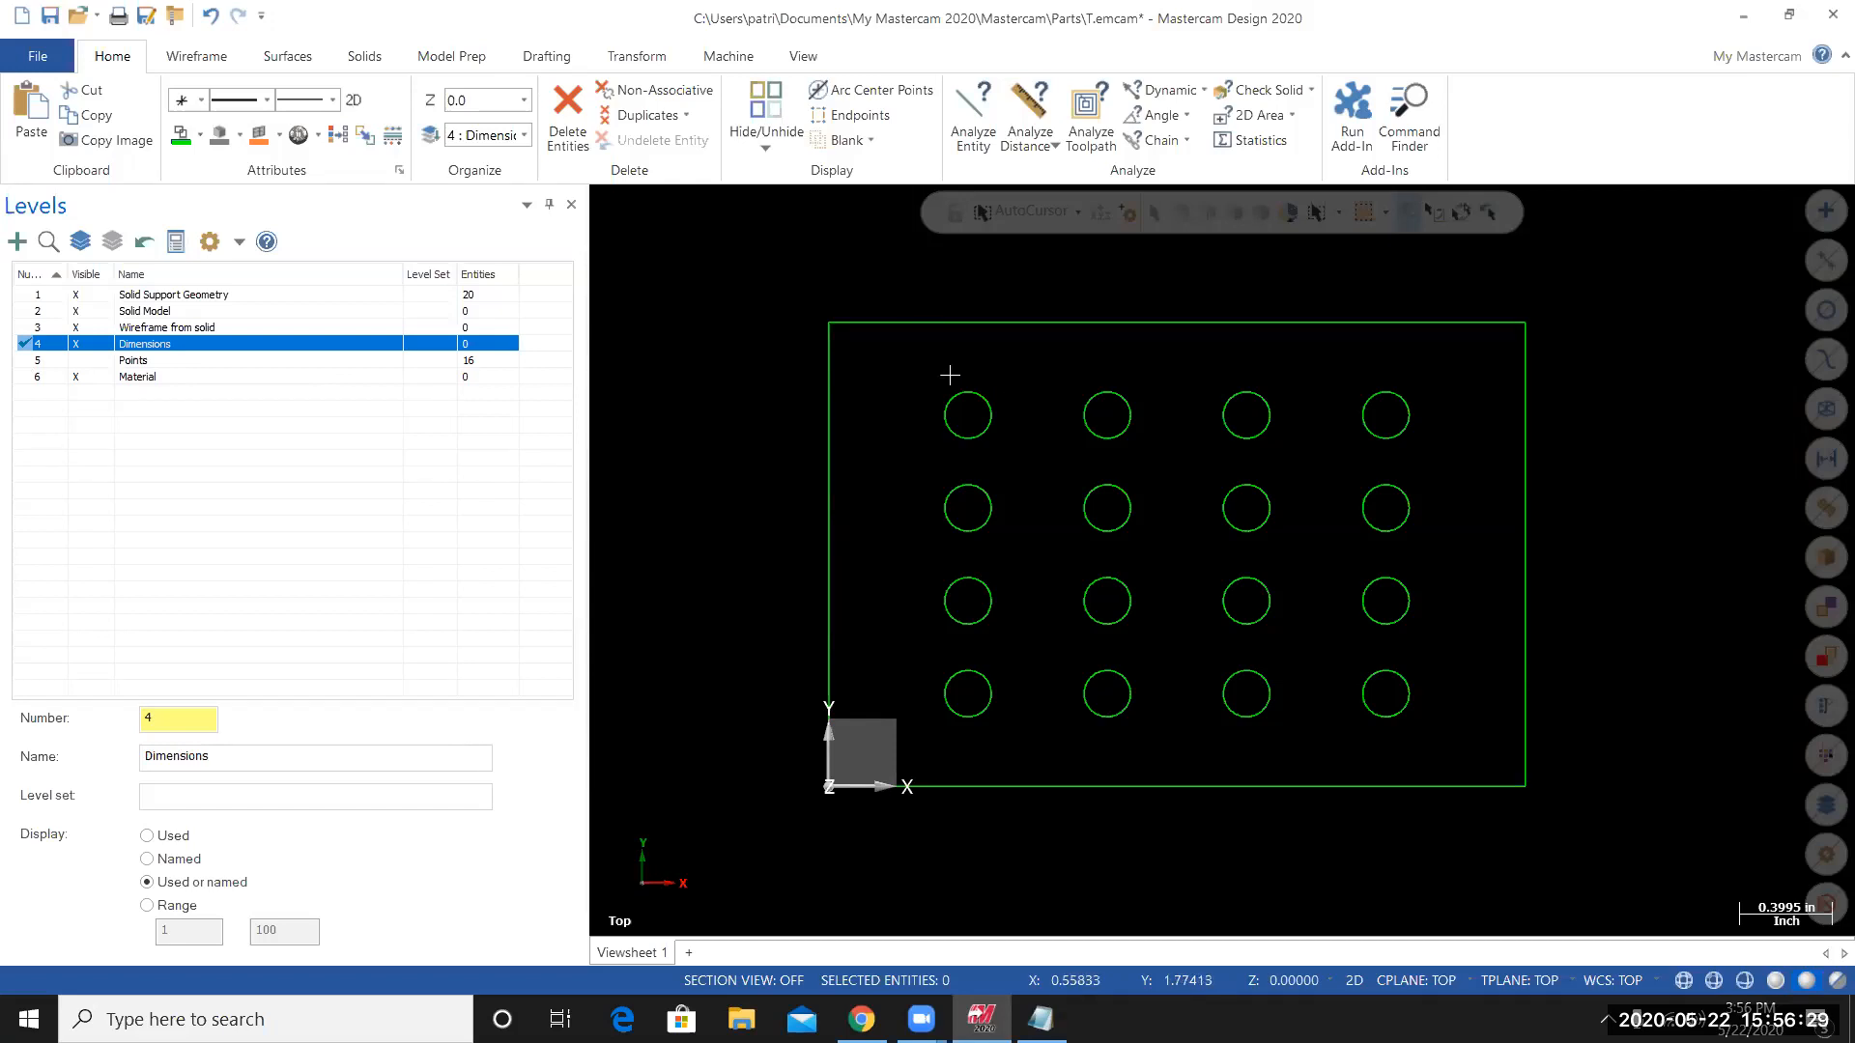
scroll(958, 501, down, 2)
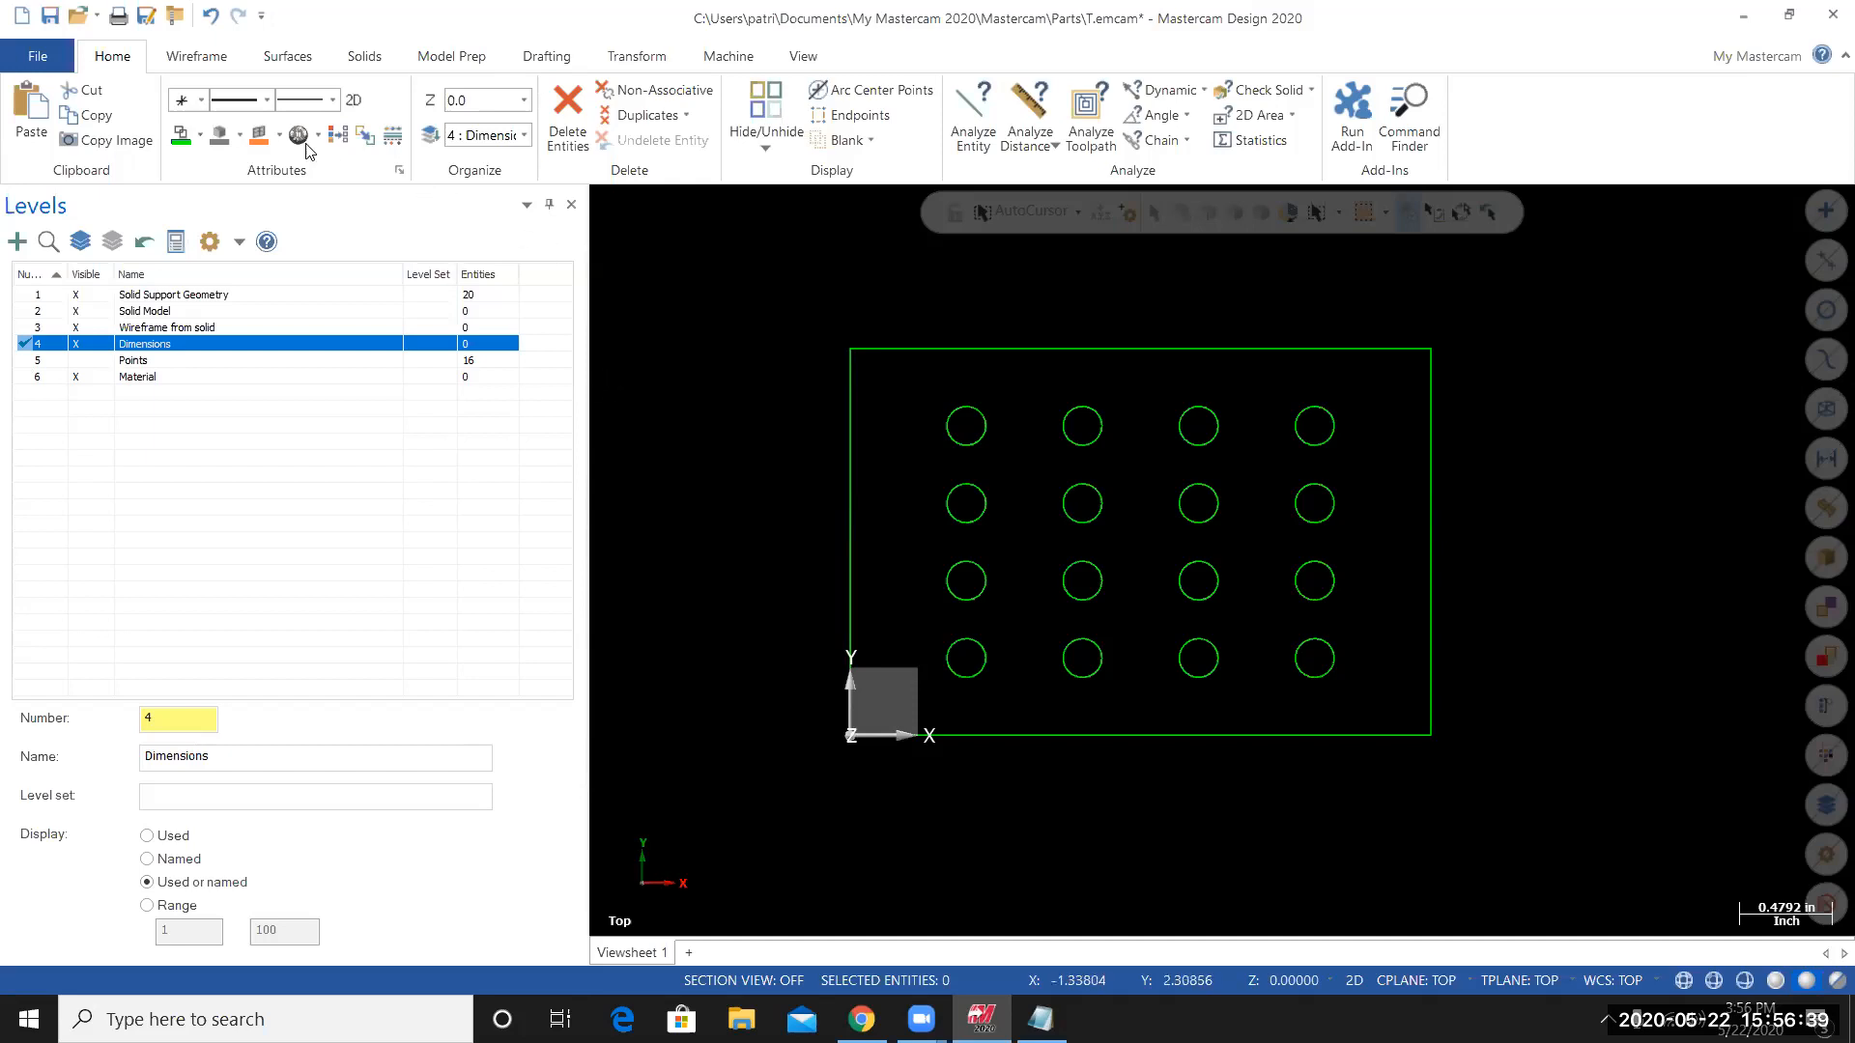
click(200, 138)
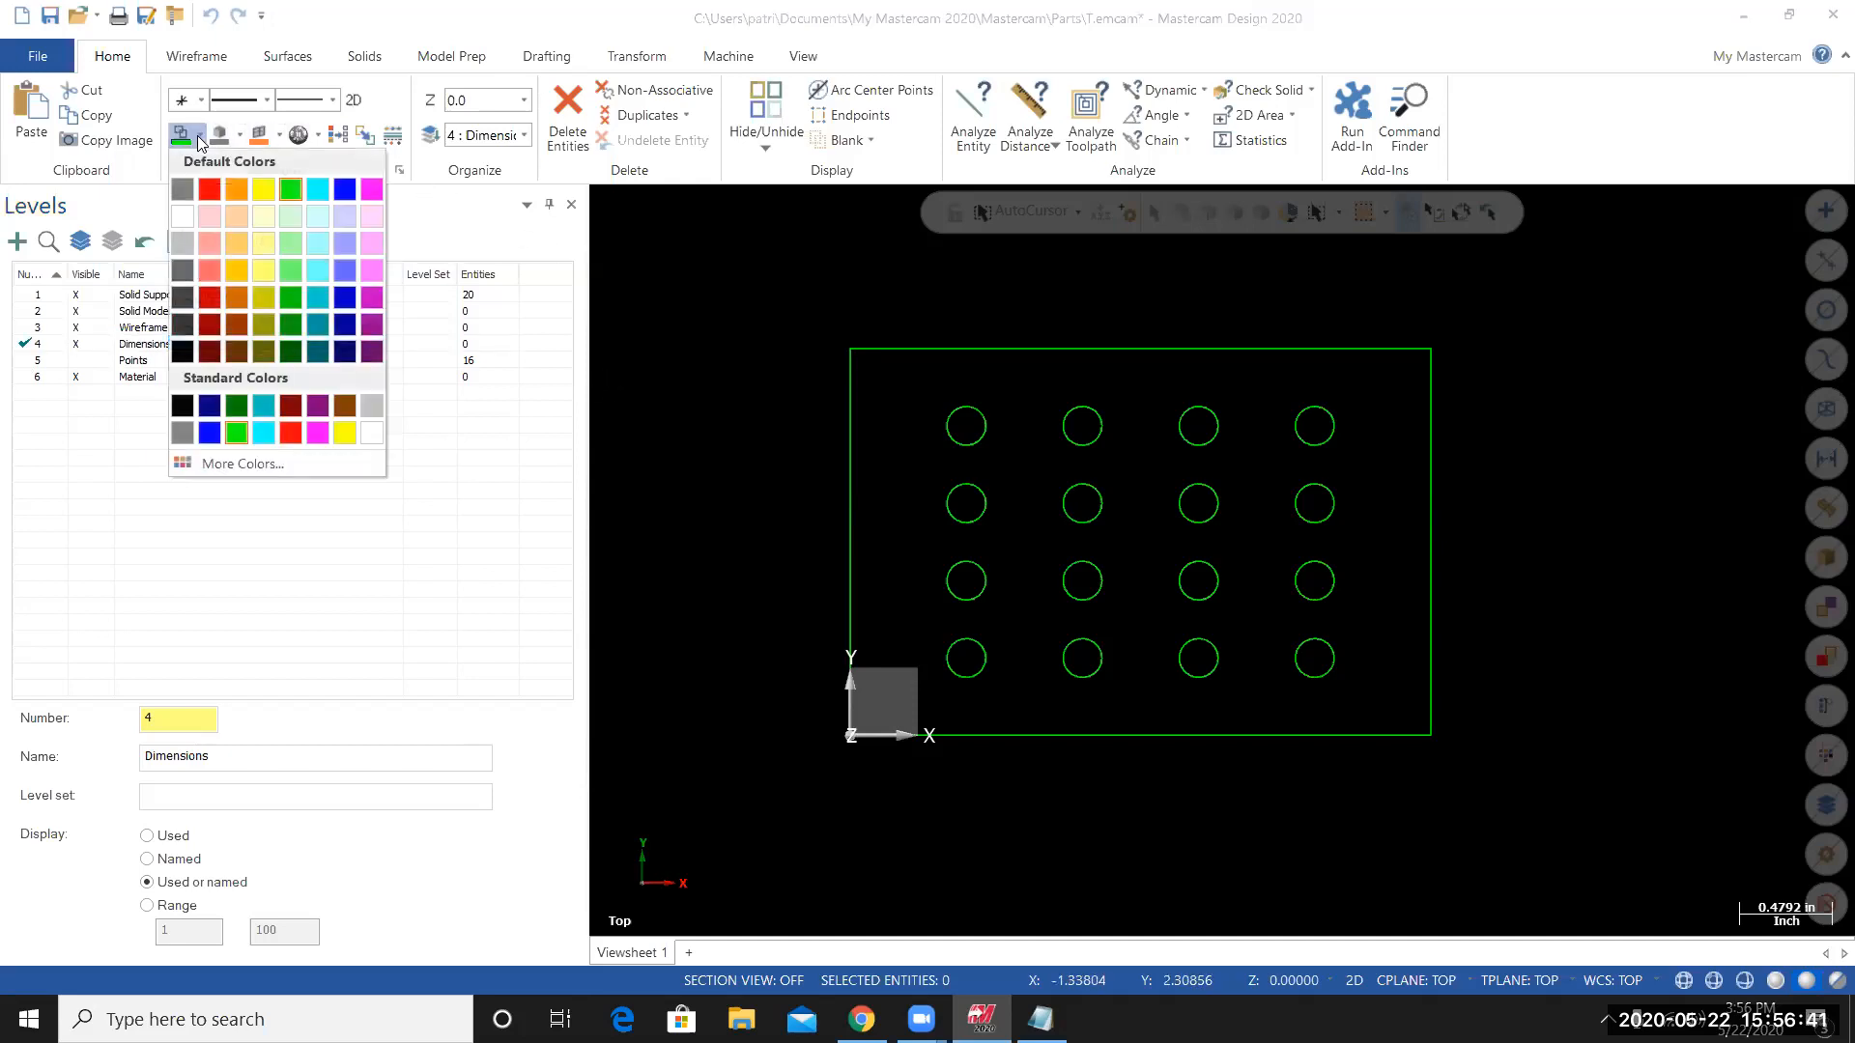
click(207, 187)
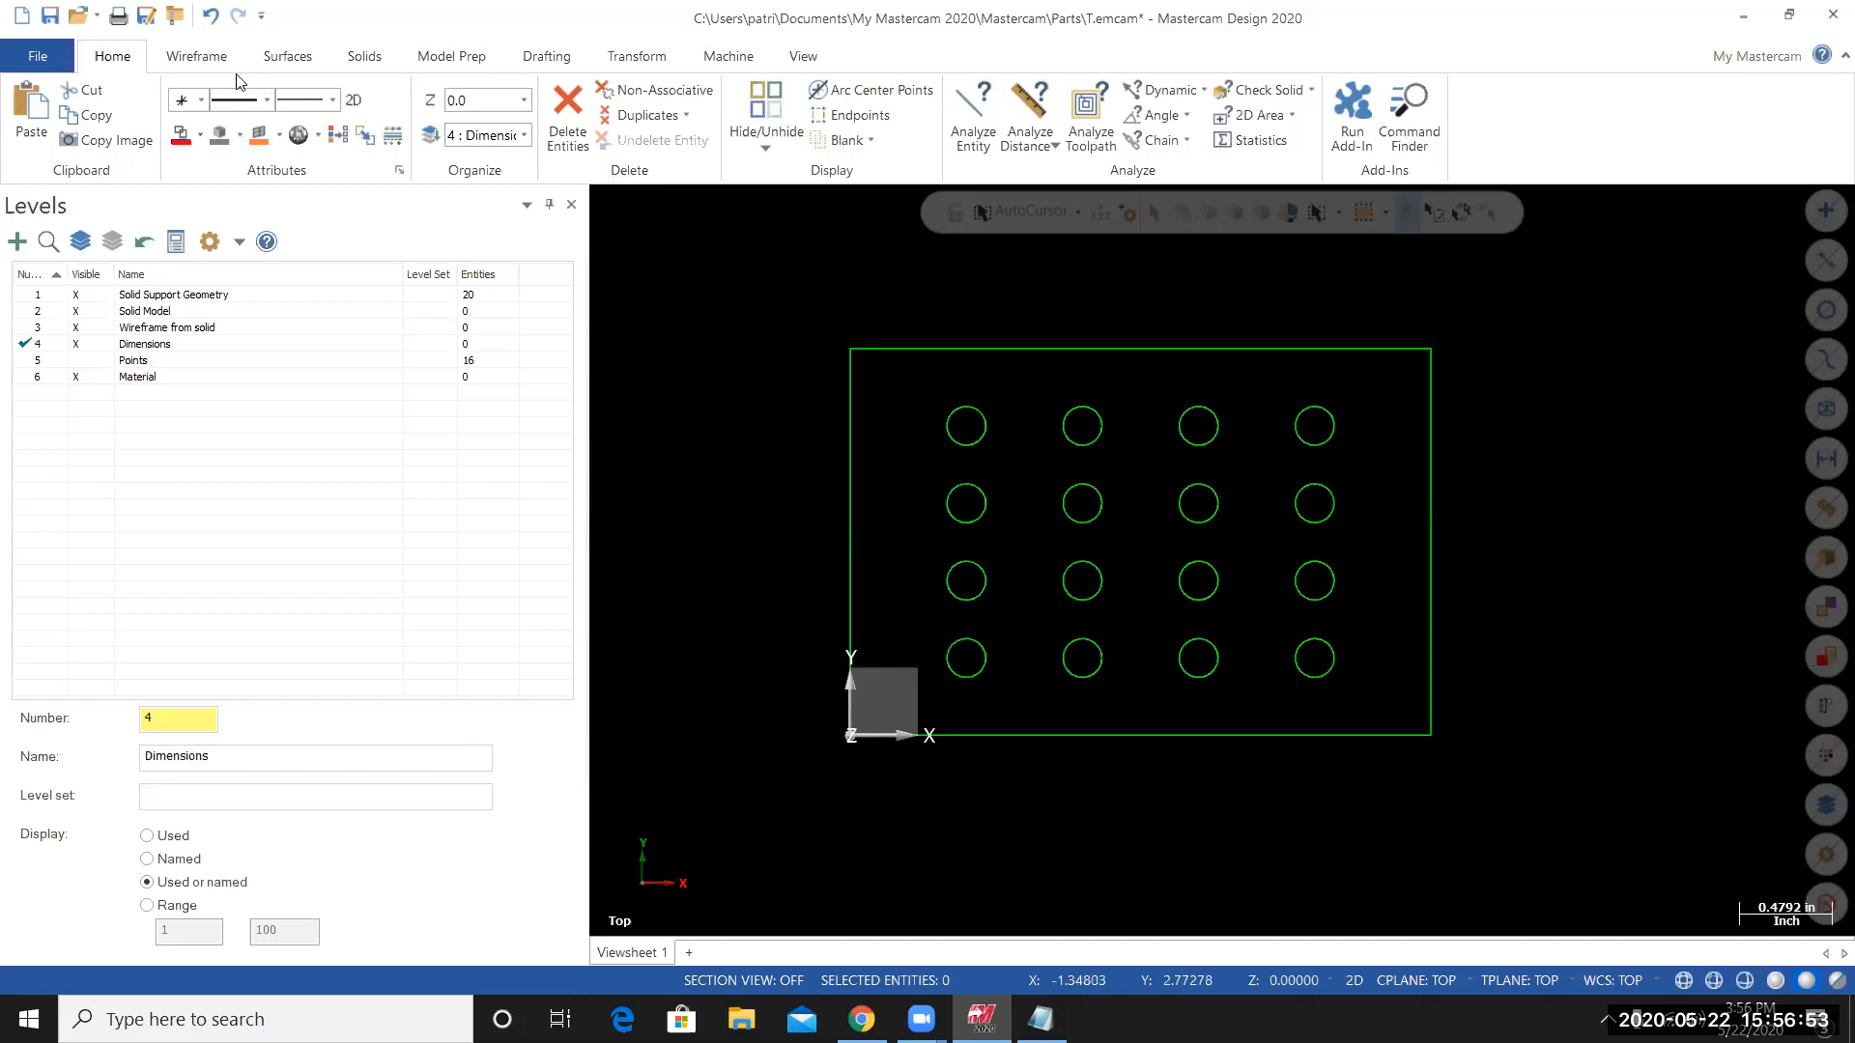
Switch to Chrome to examine the dimensions on the Drill_1.pdf drawing, and return to the part in Mastercam.
click(544, 60)
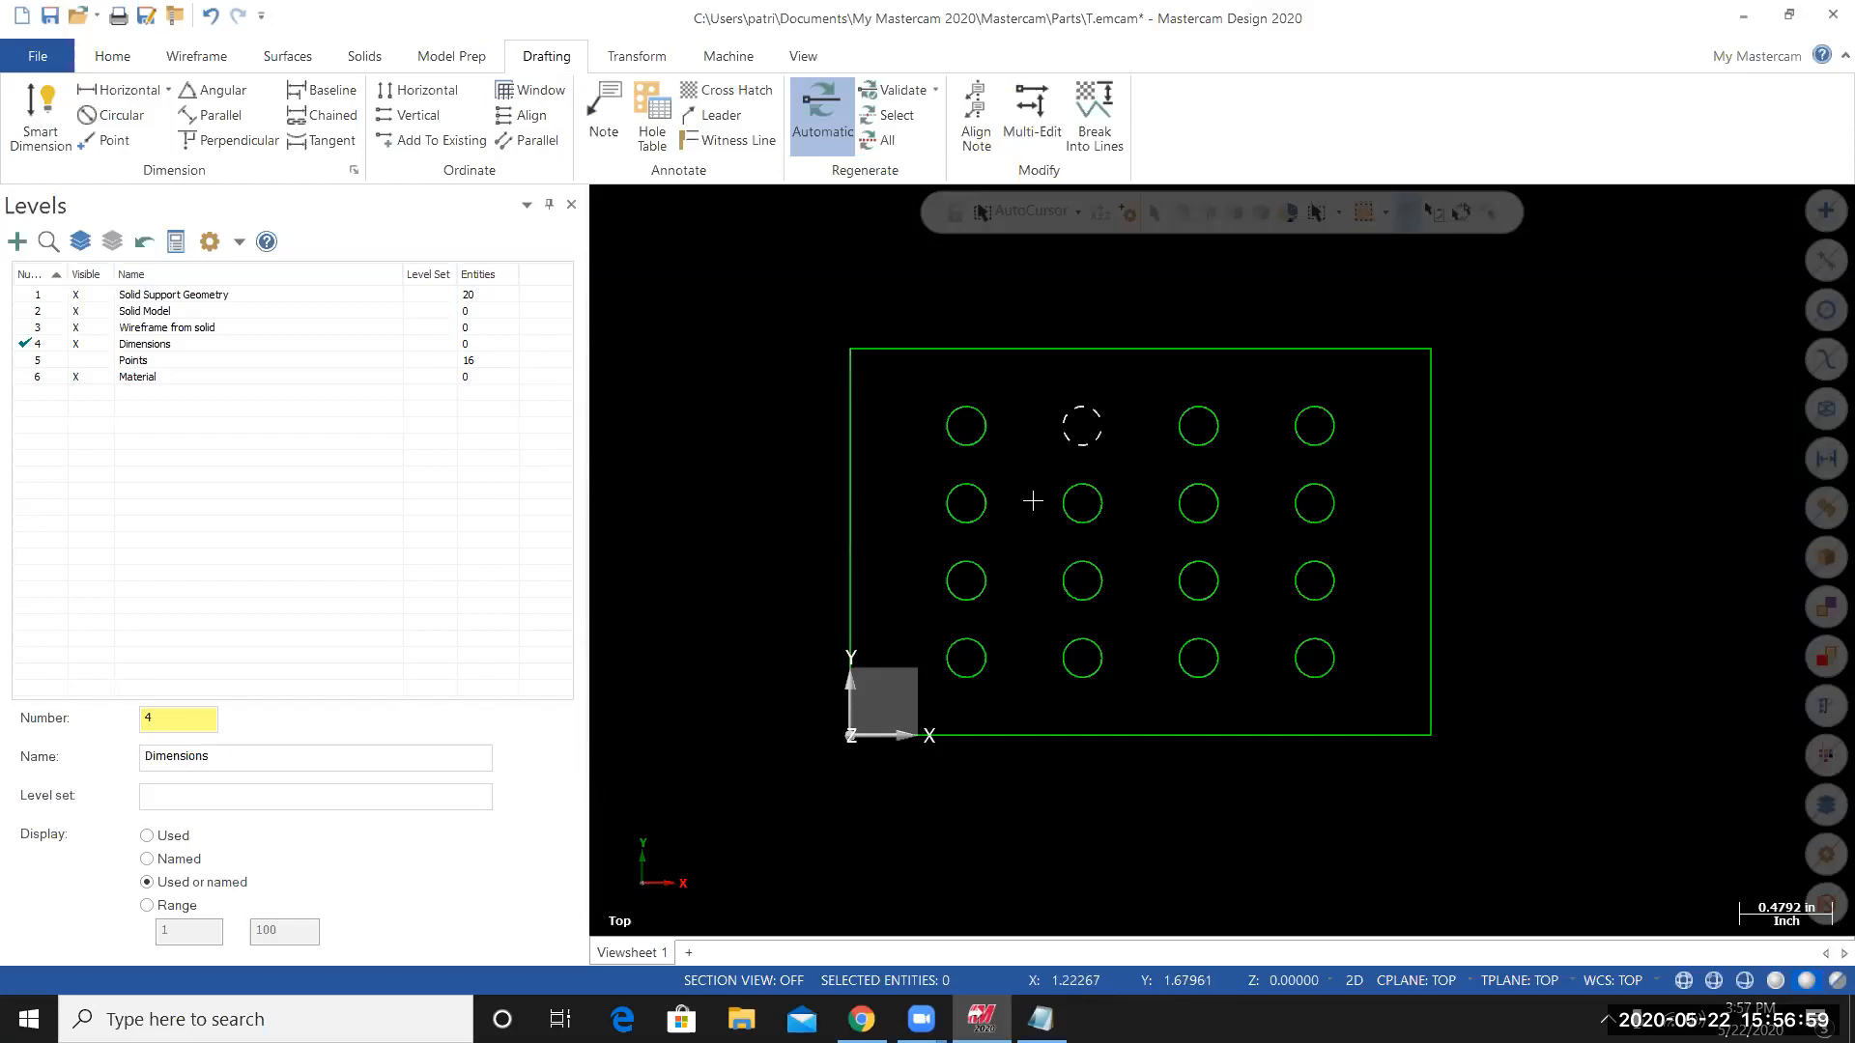
click(865, 1010)
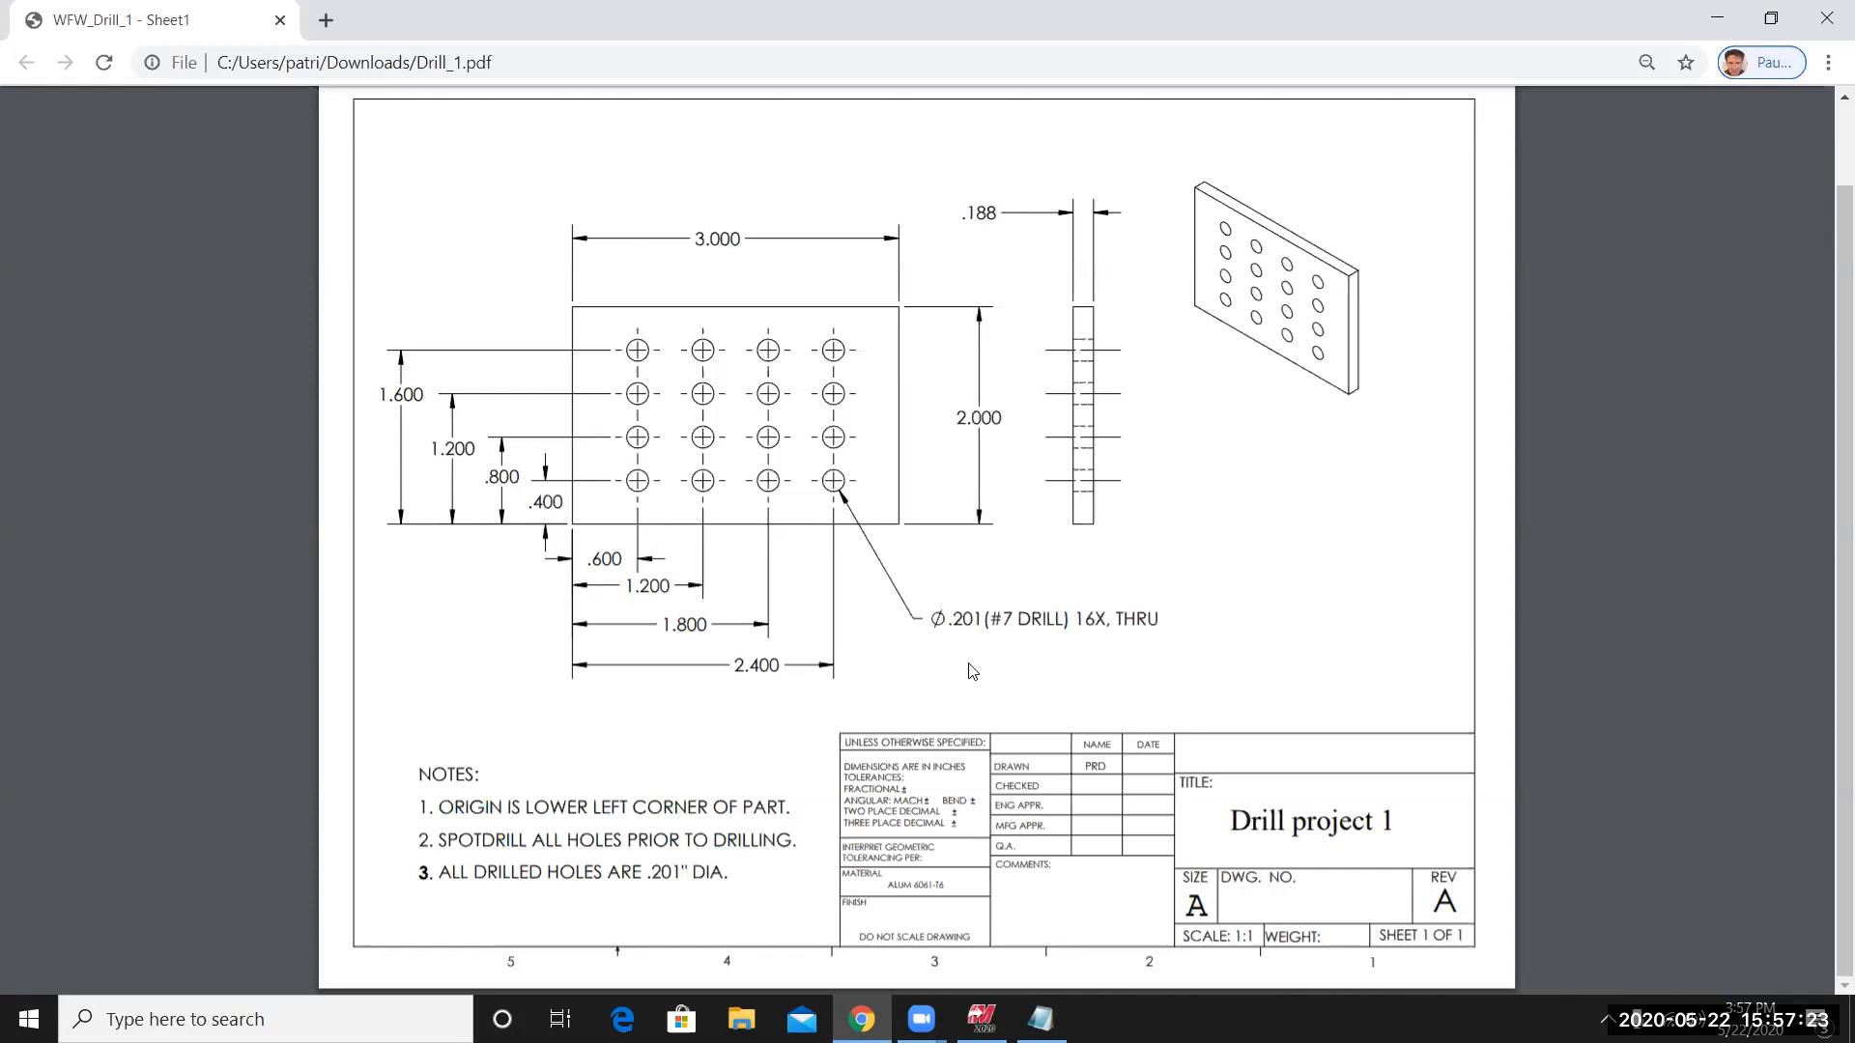
click(982, 1019)
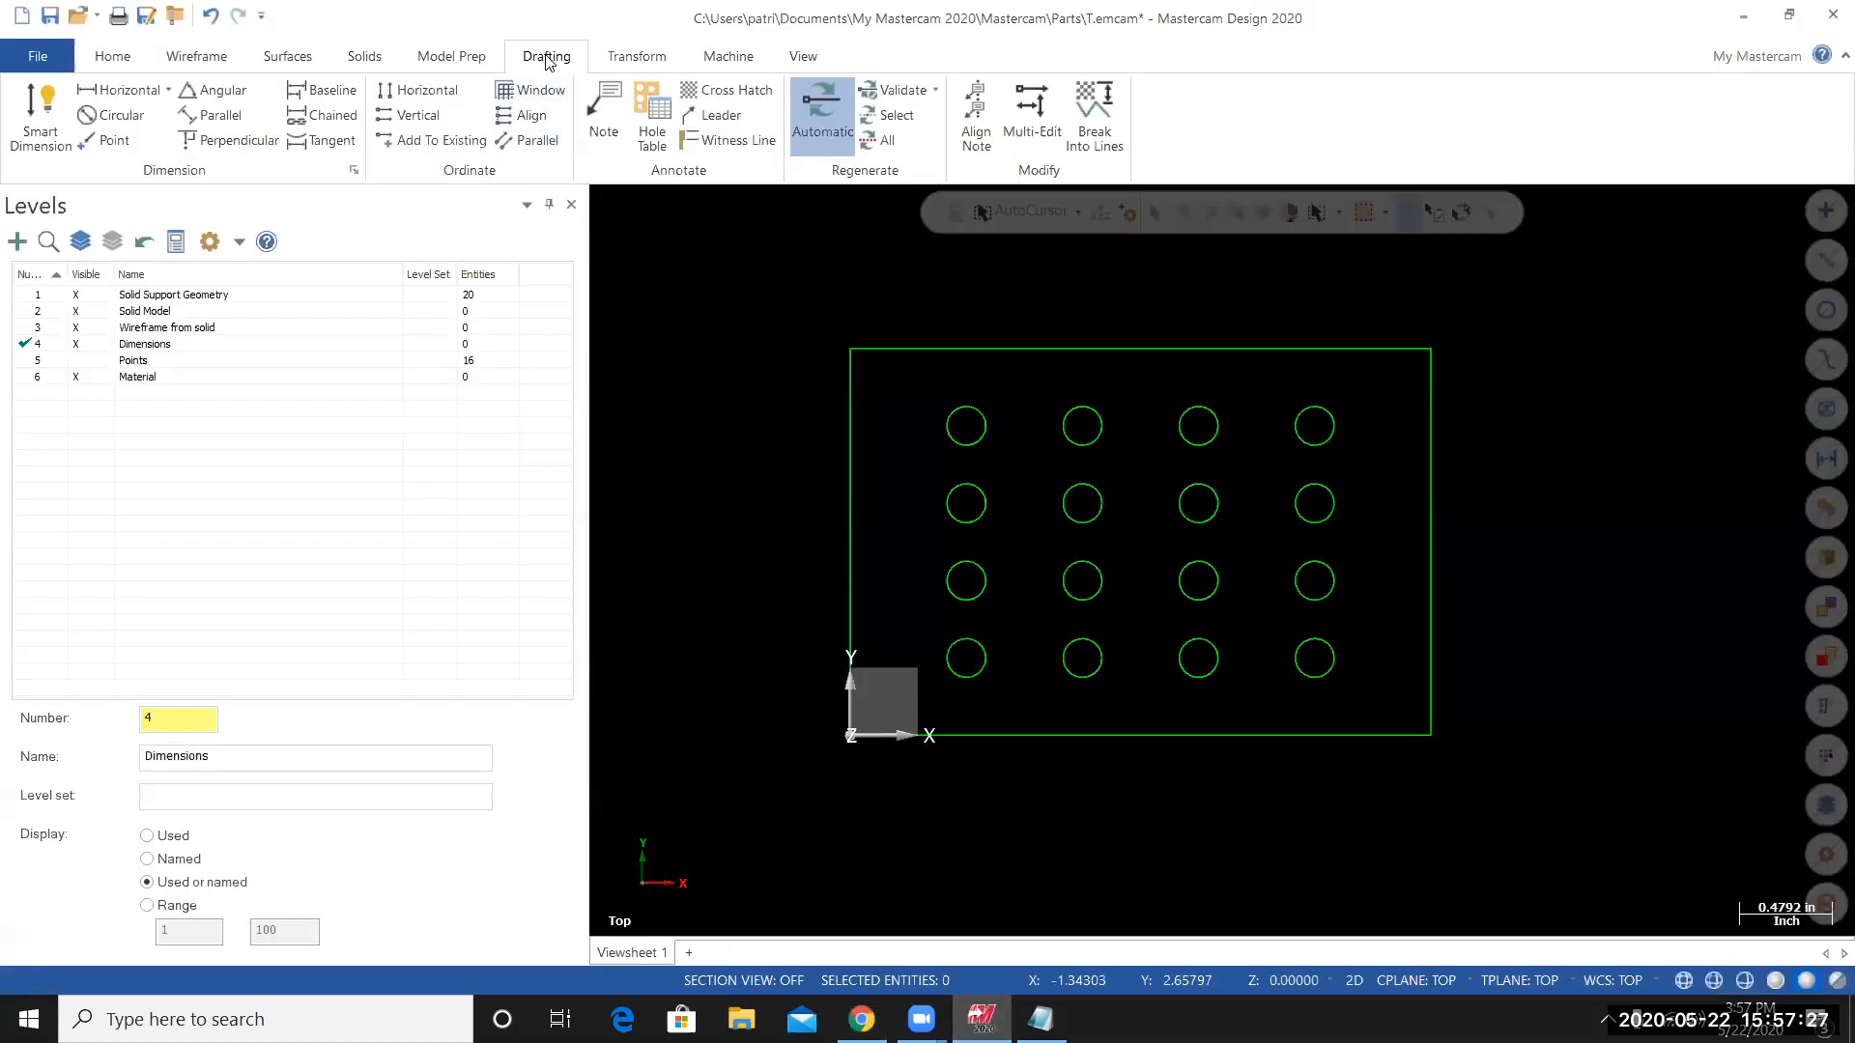
Start a Smart Dimension from the plate's left edge to the lower-left hole and set its decimal places to 3.
click(49, 111)
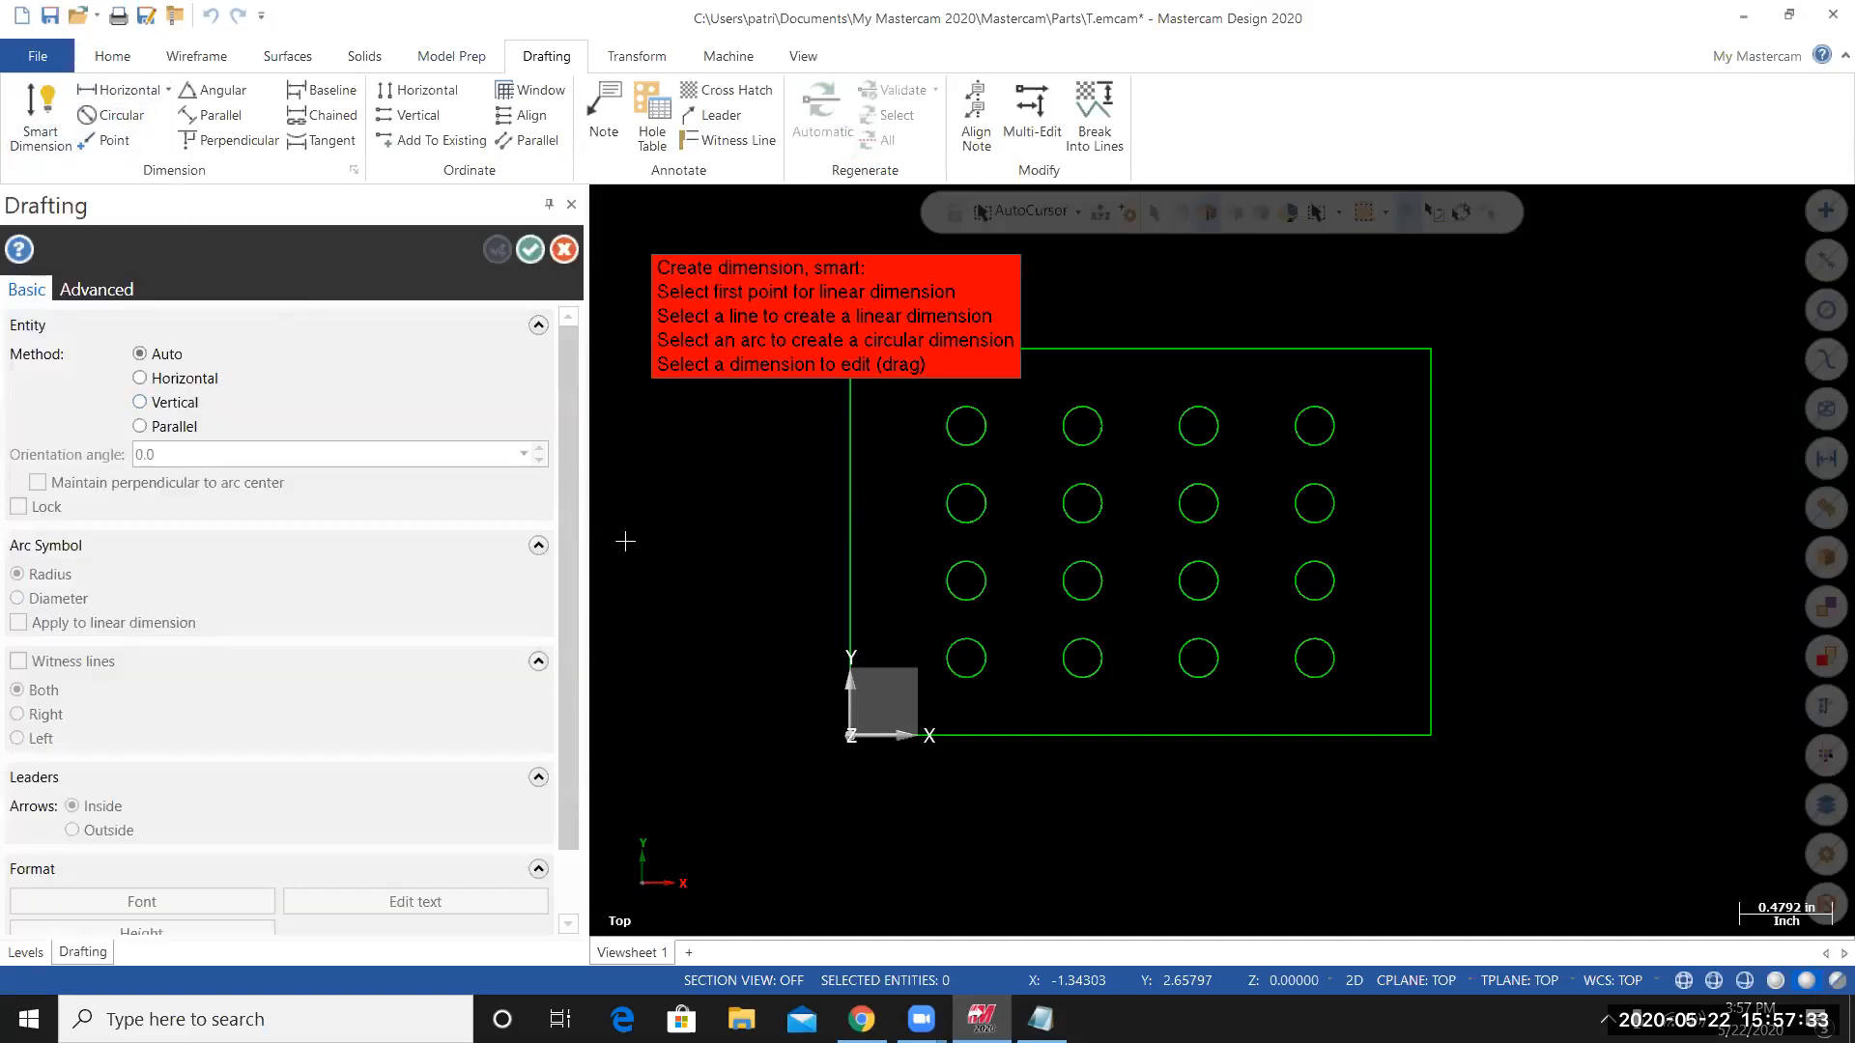
click(836, 596)
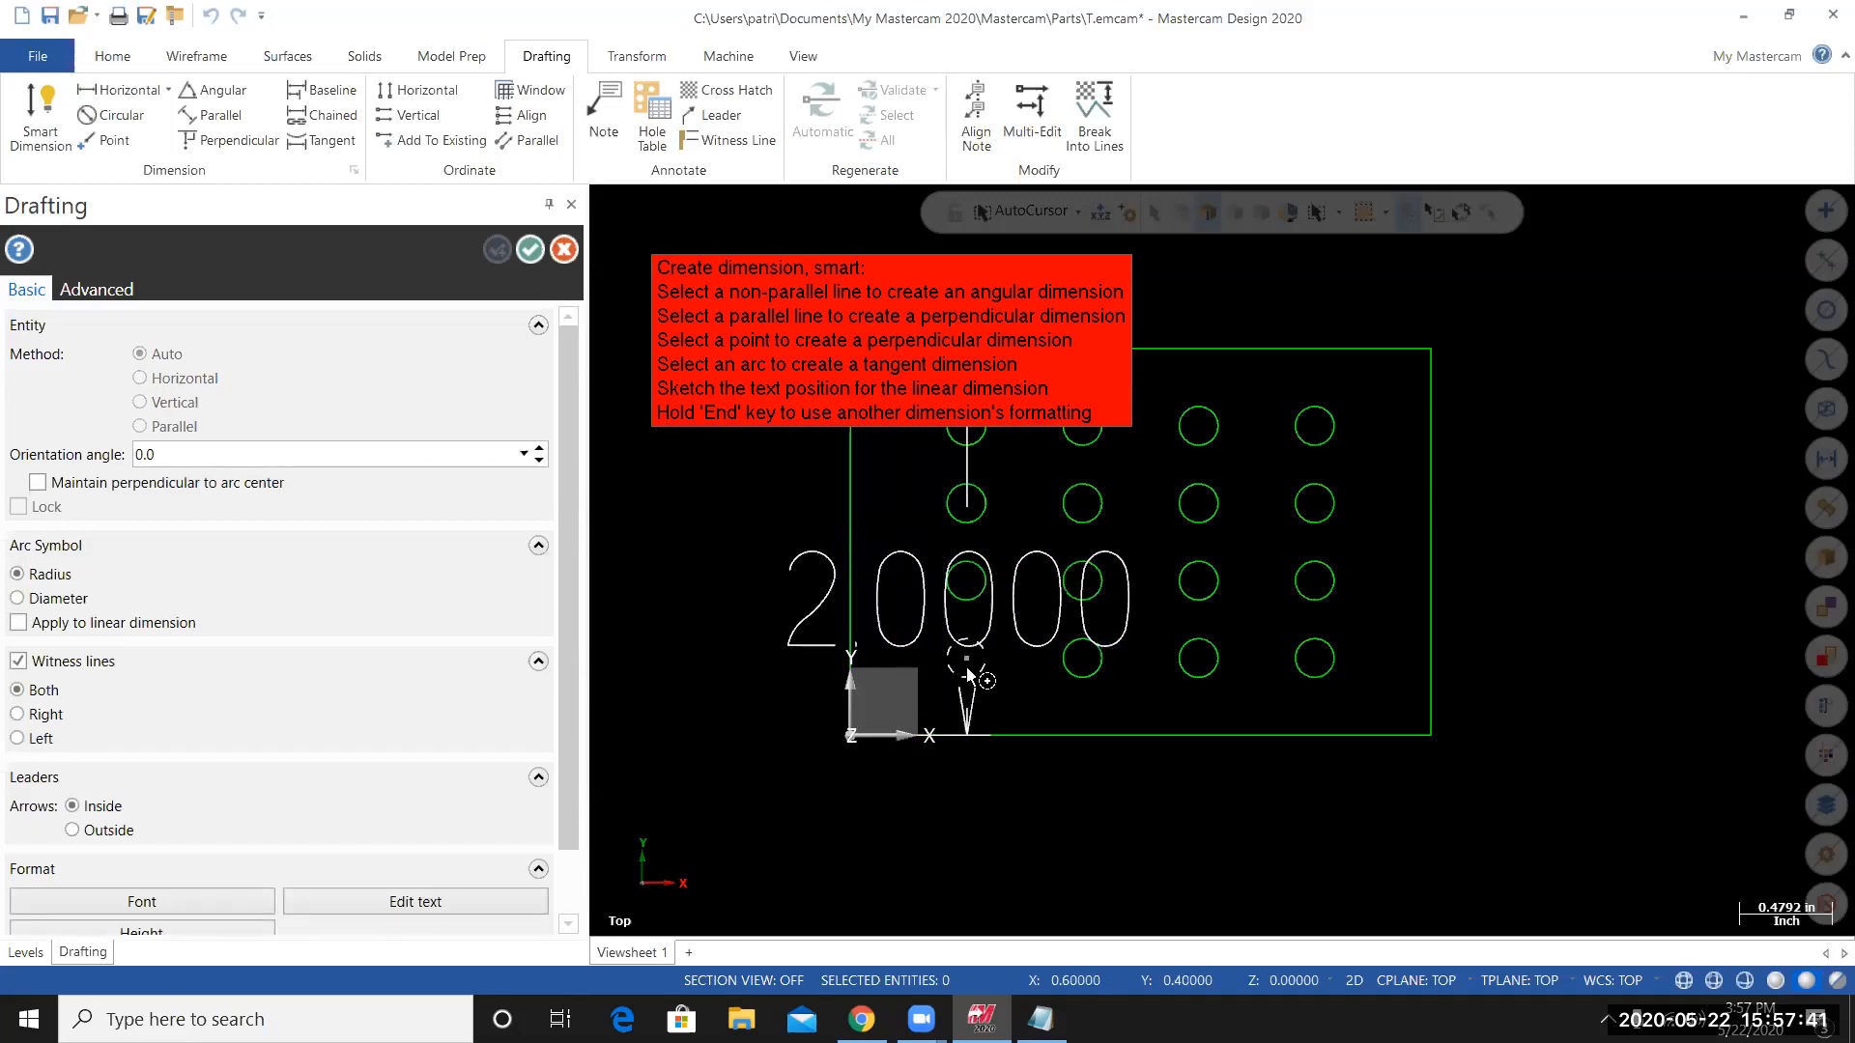
click(967, 668)
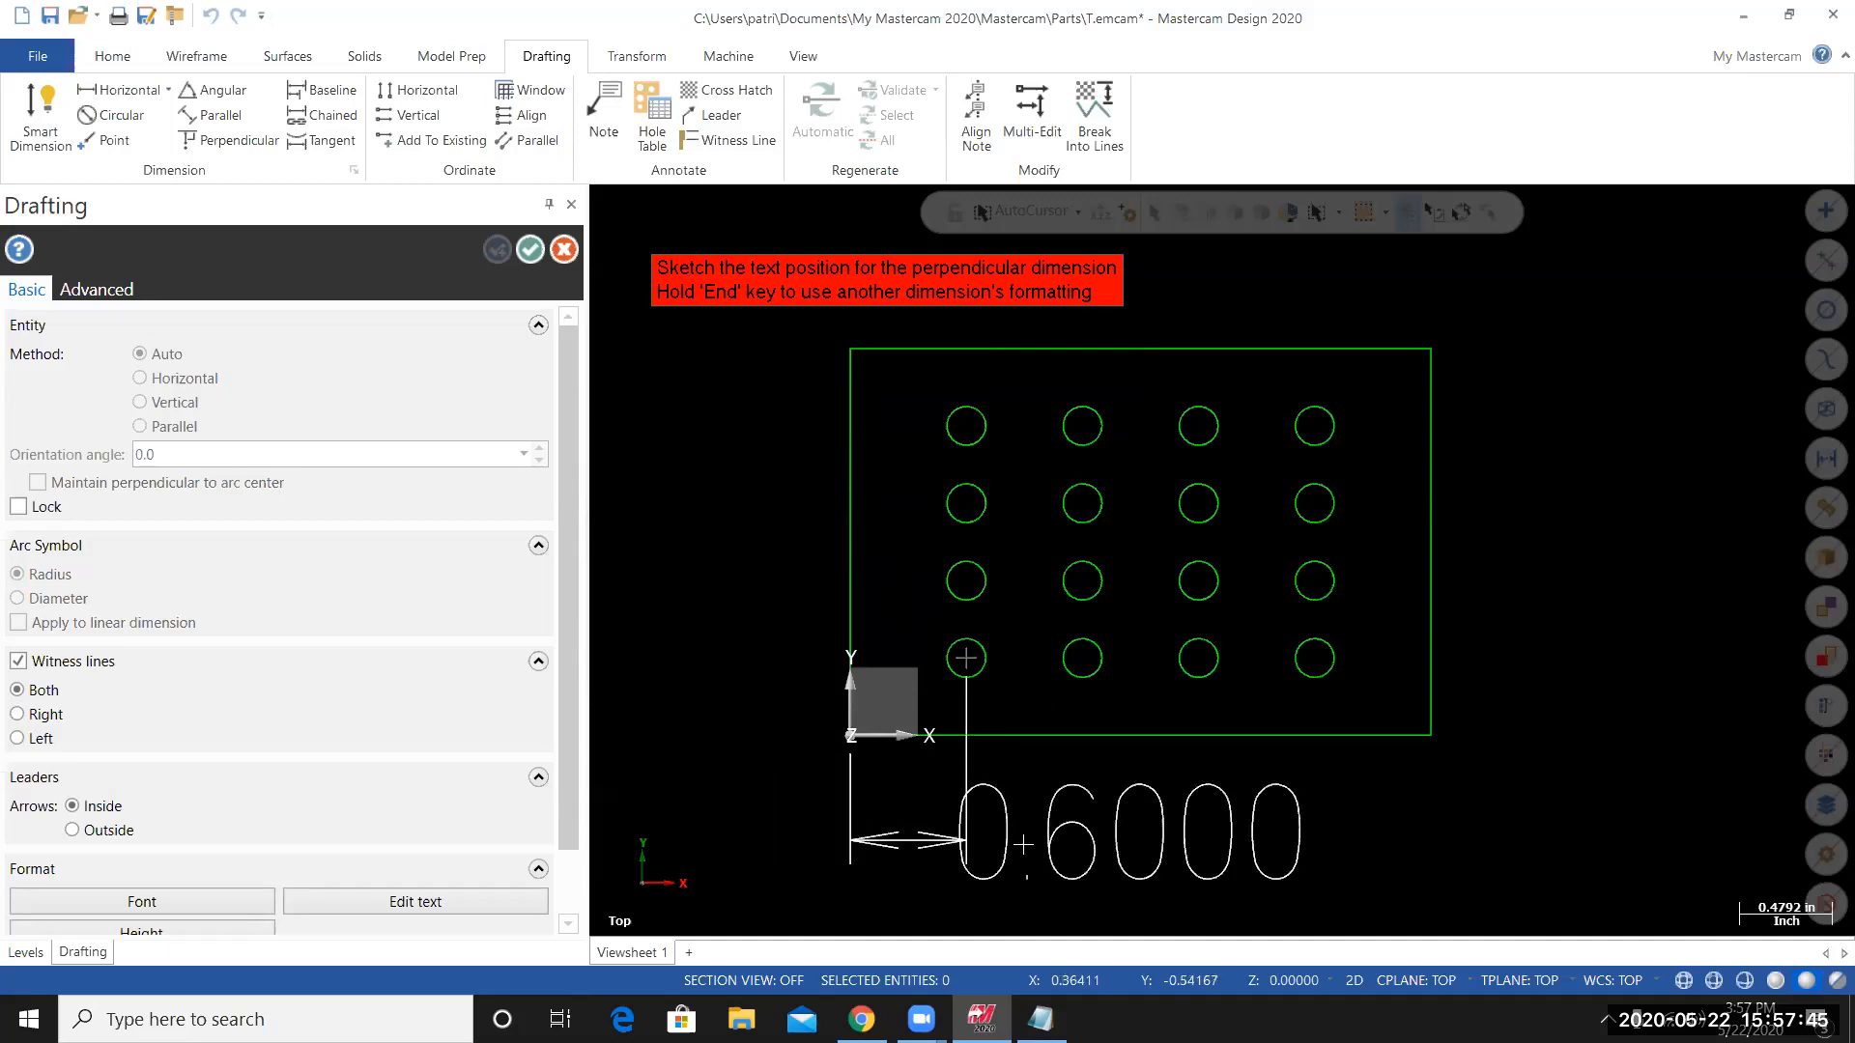
scroll(870, 835, down, 3)
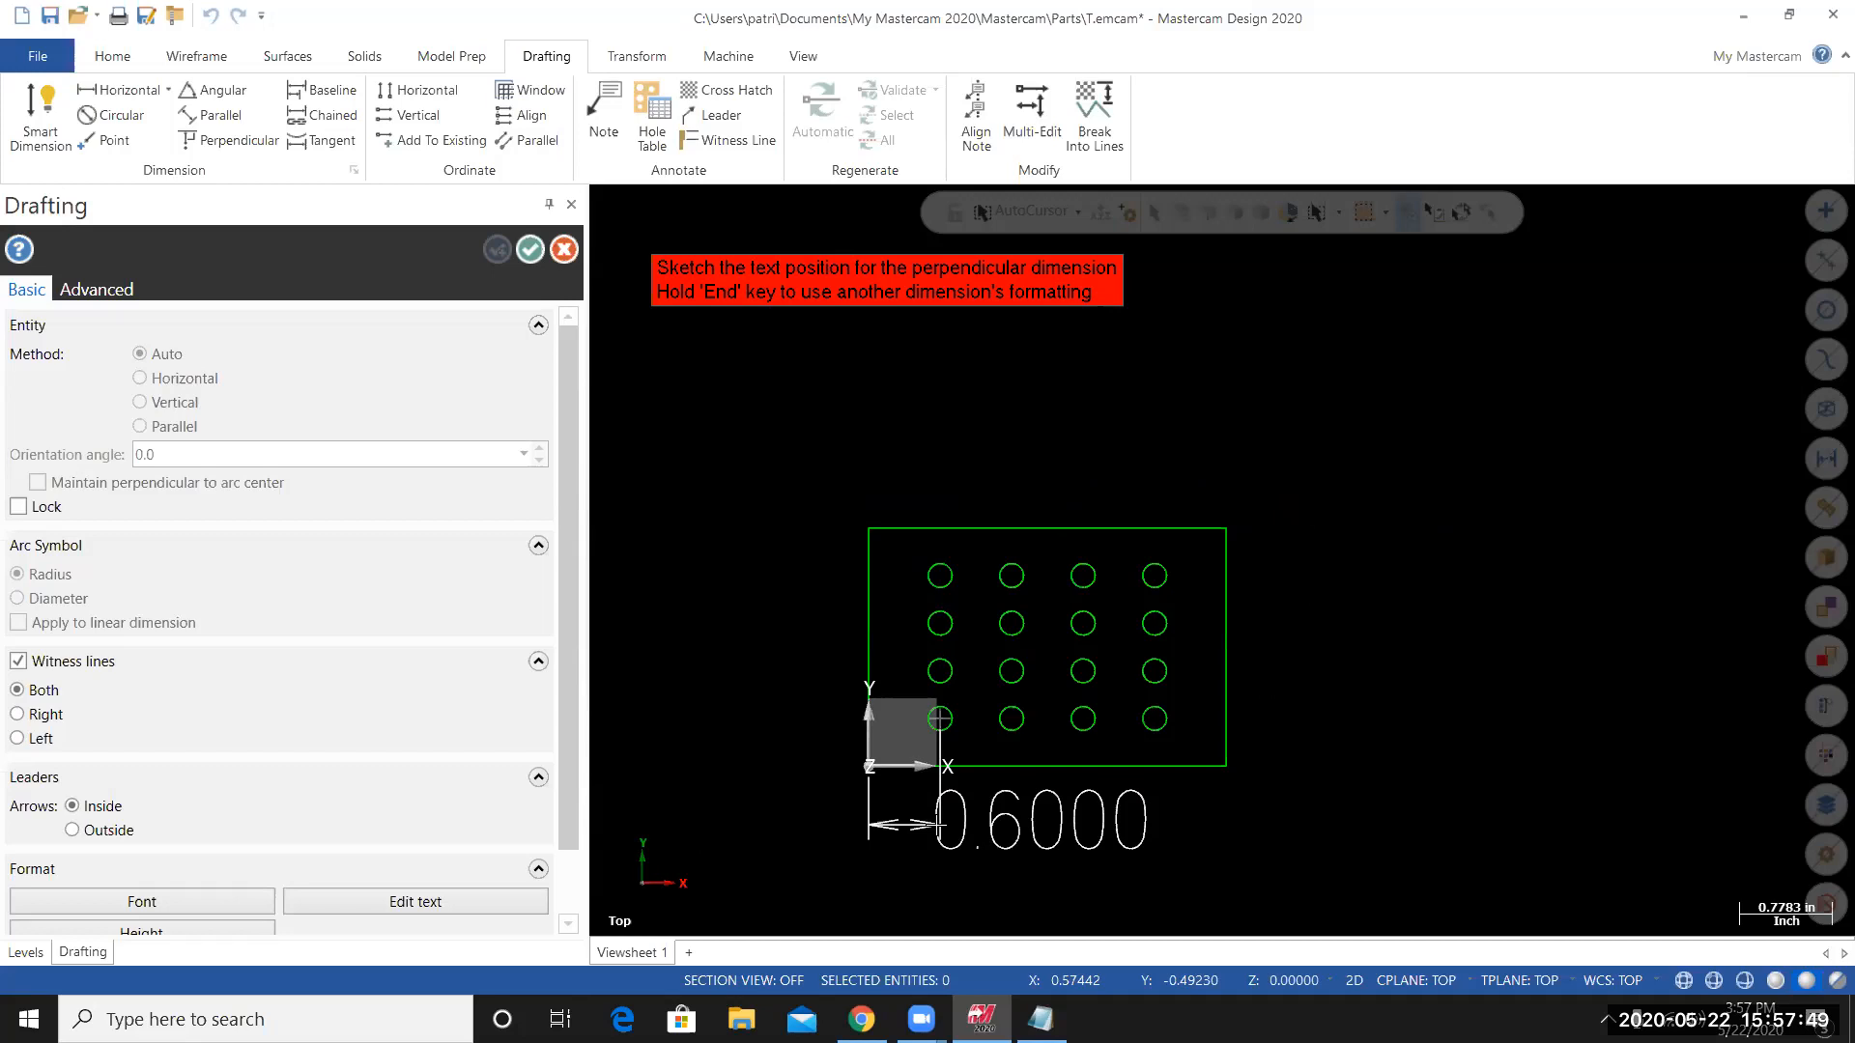
key(Up)
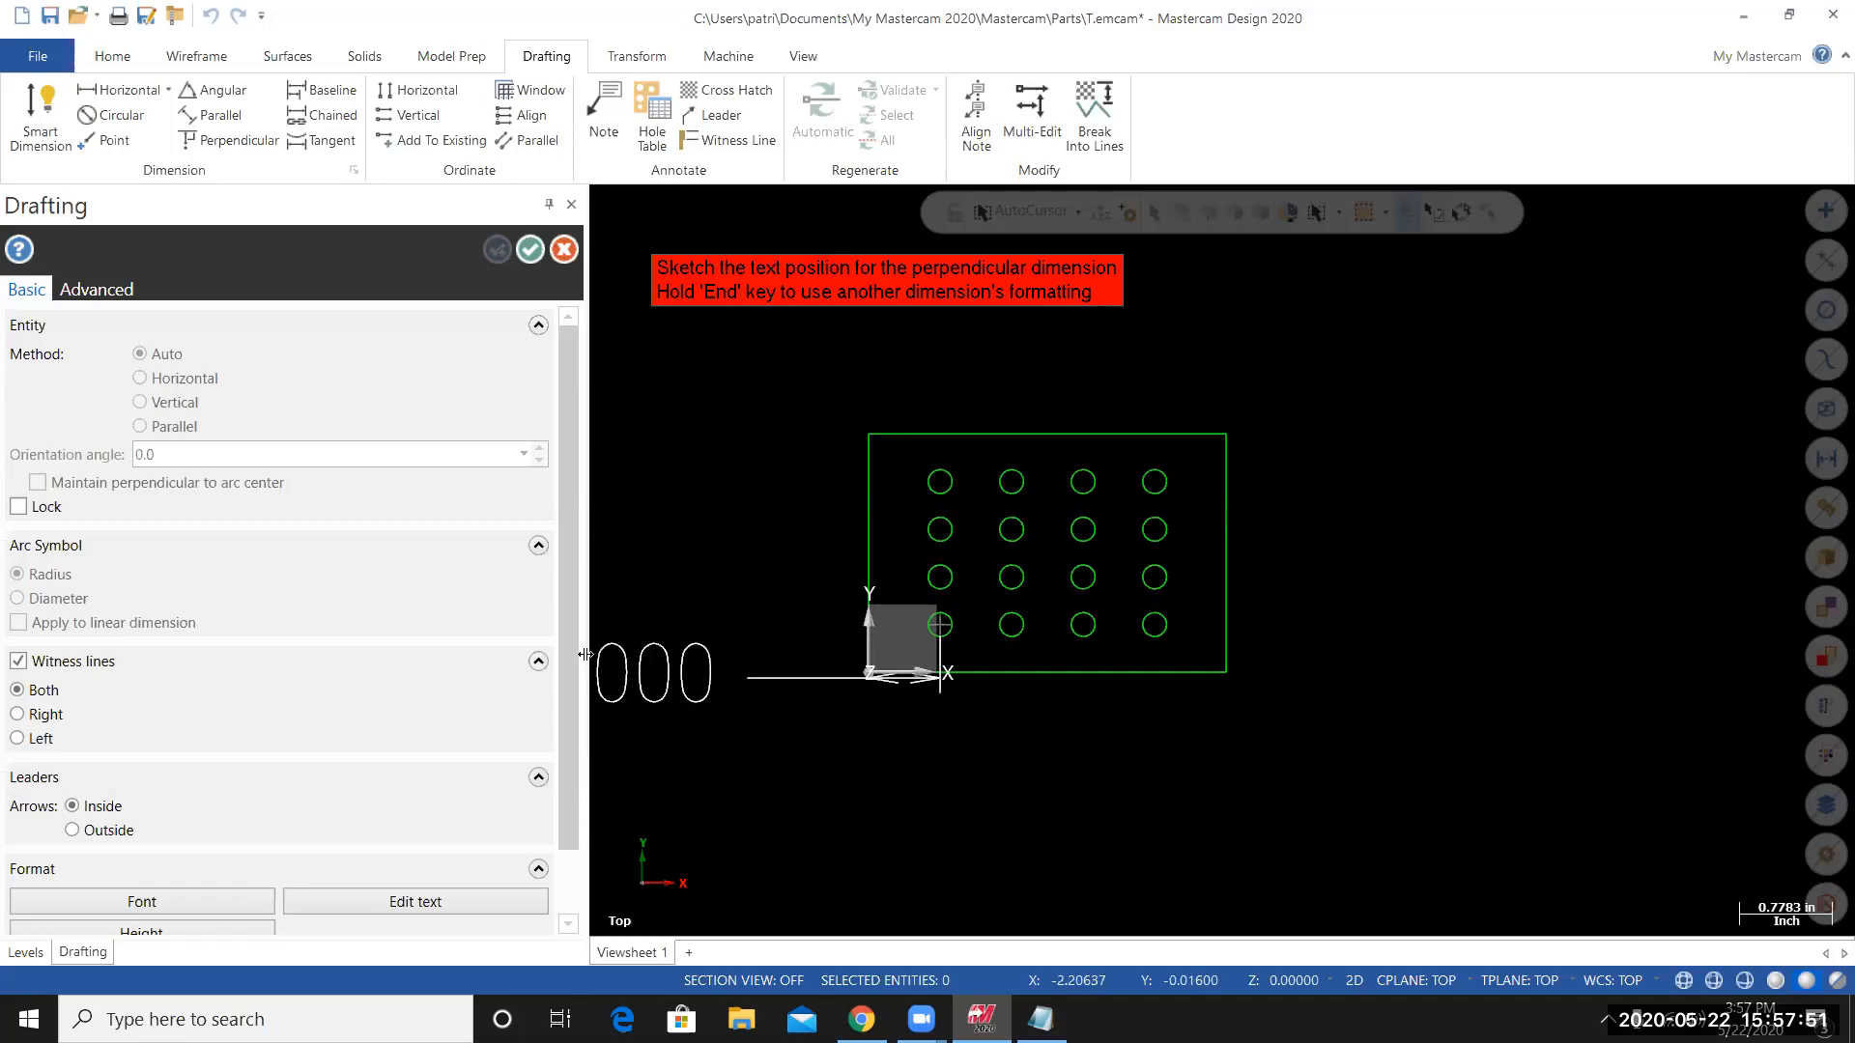
scroll(570, 655, down, 1)
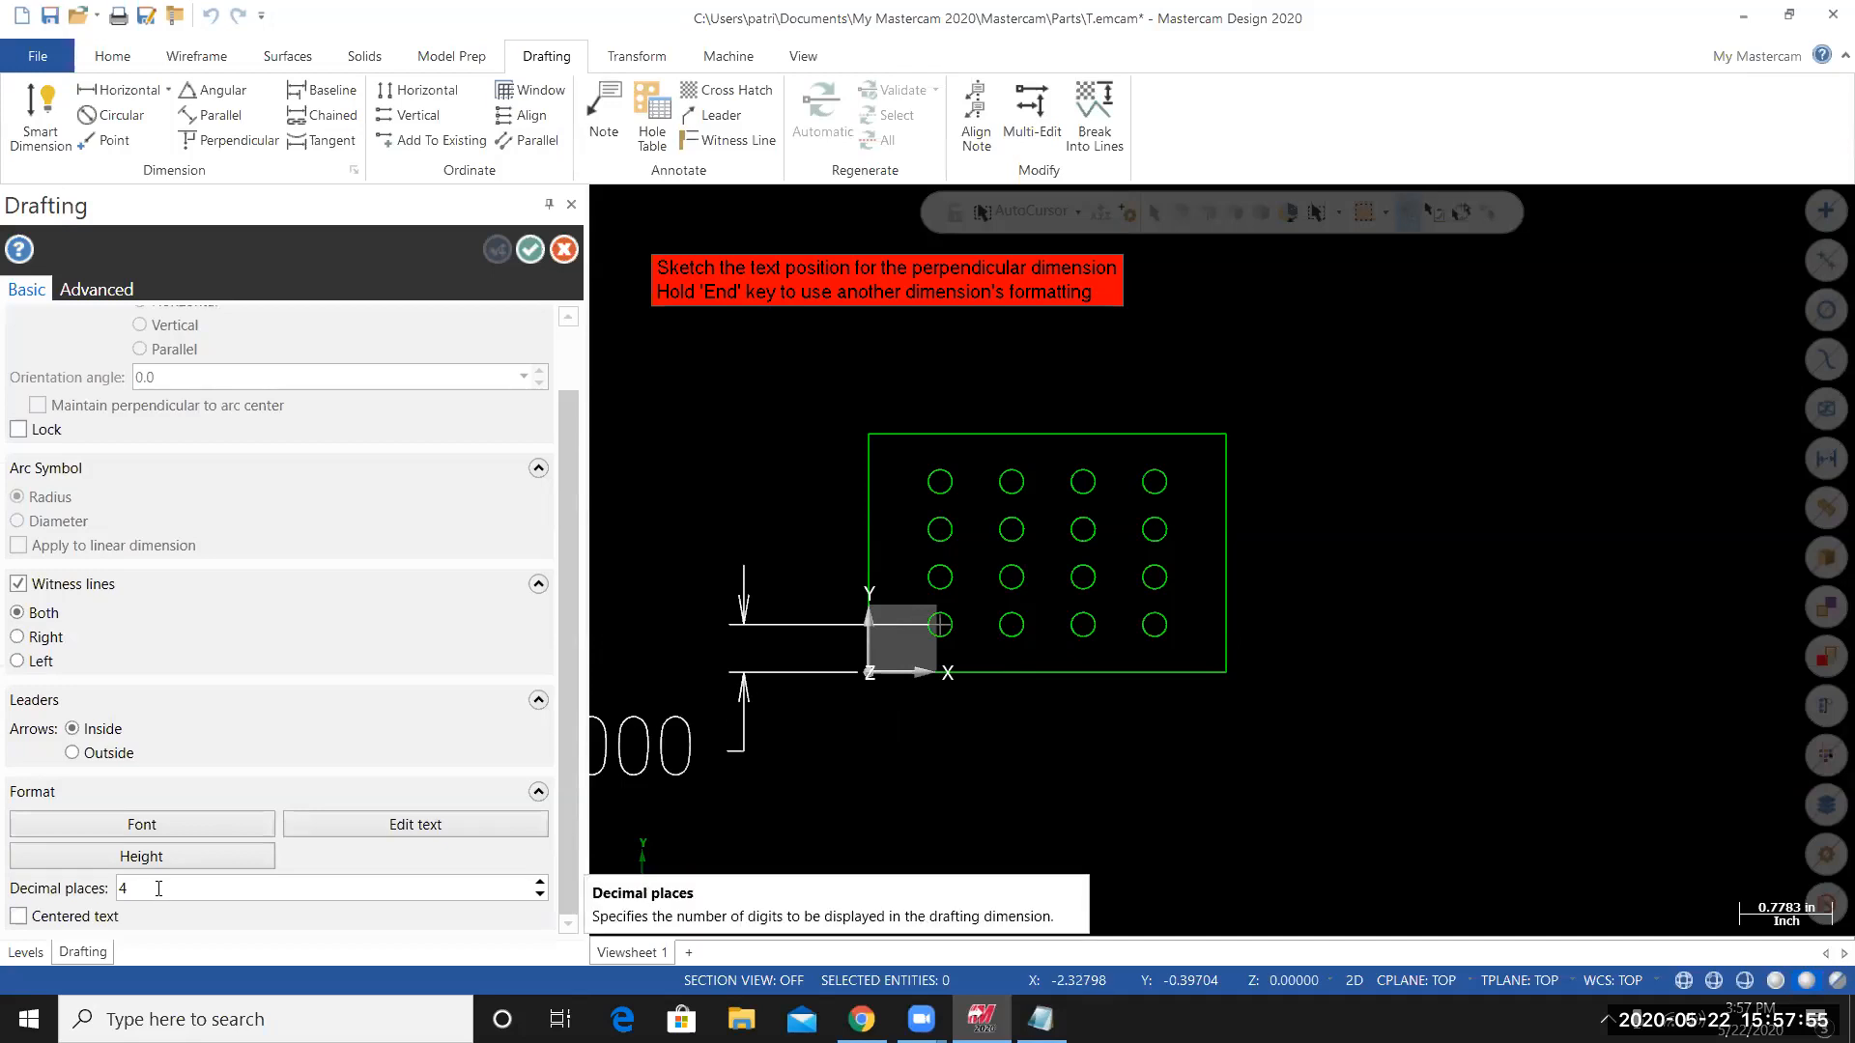
click(541, 895)
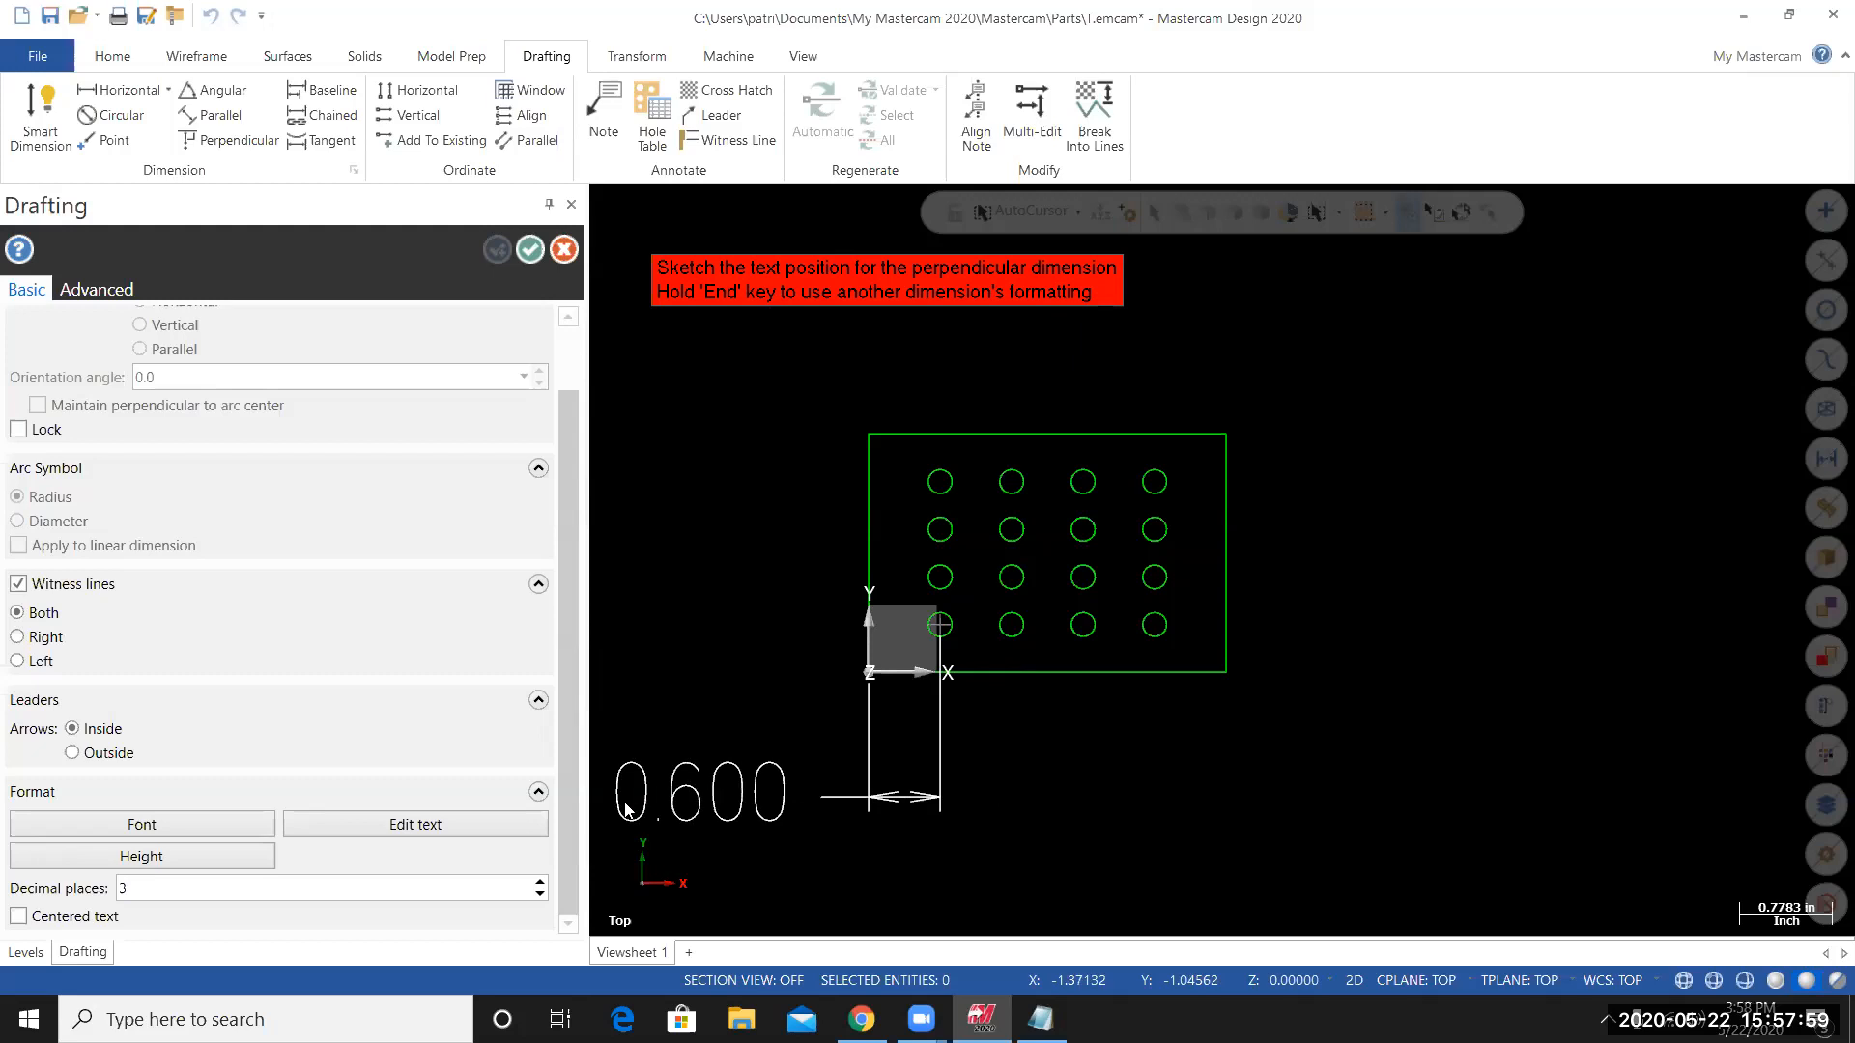
Set the dimension text height to 0.125 and place the lower-left hole's horizontal dimension below the plate.
click(149, 861)
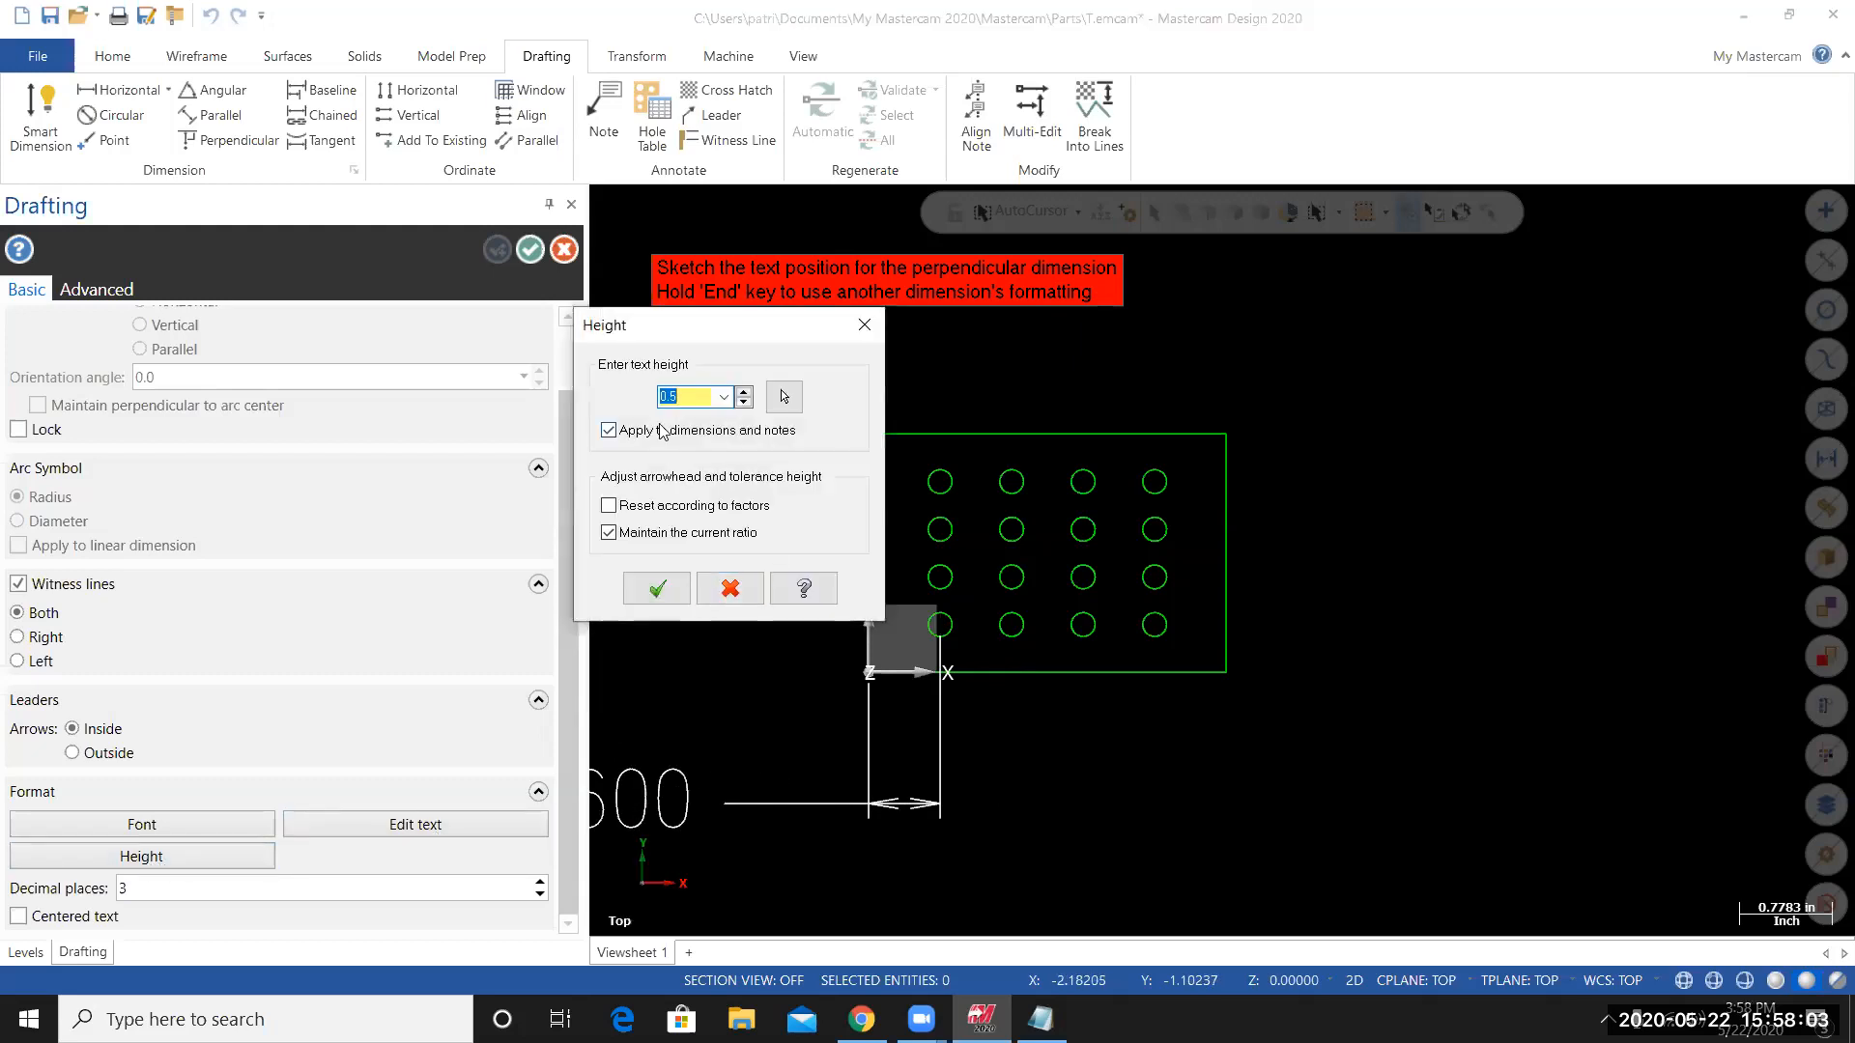
text(.125)
key(Return)
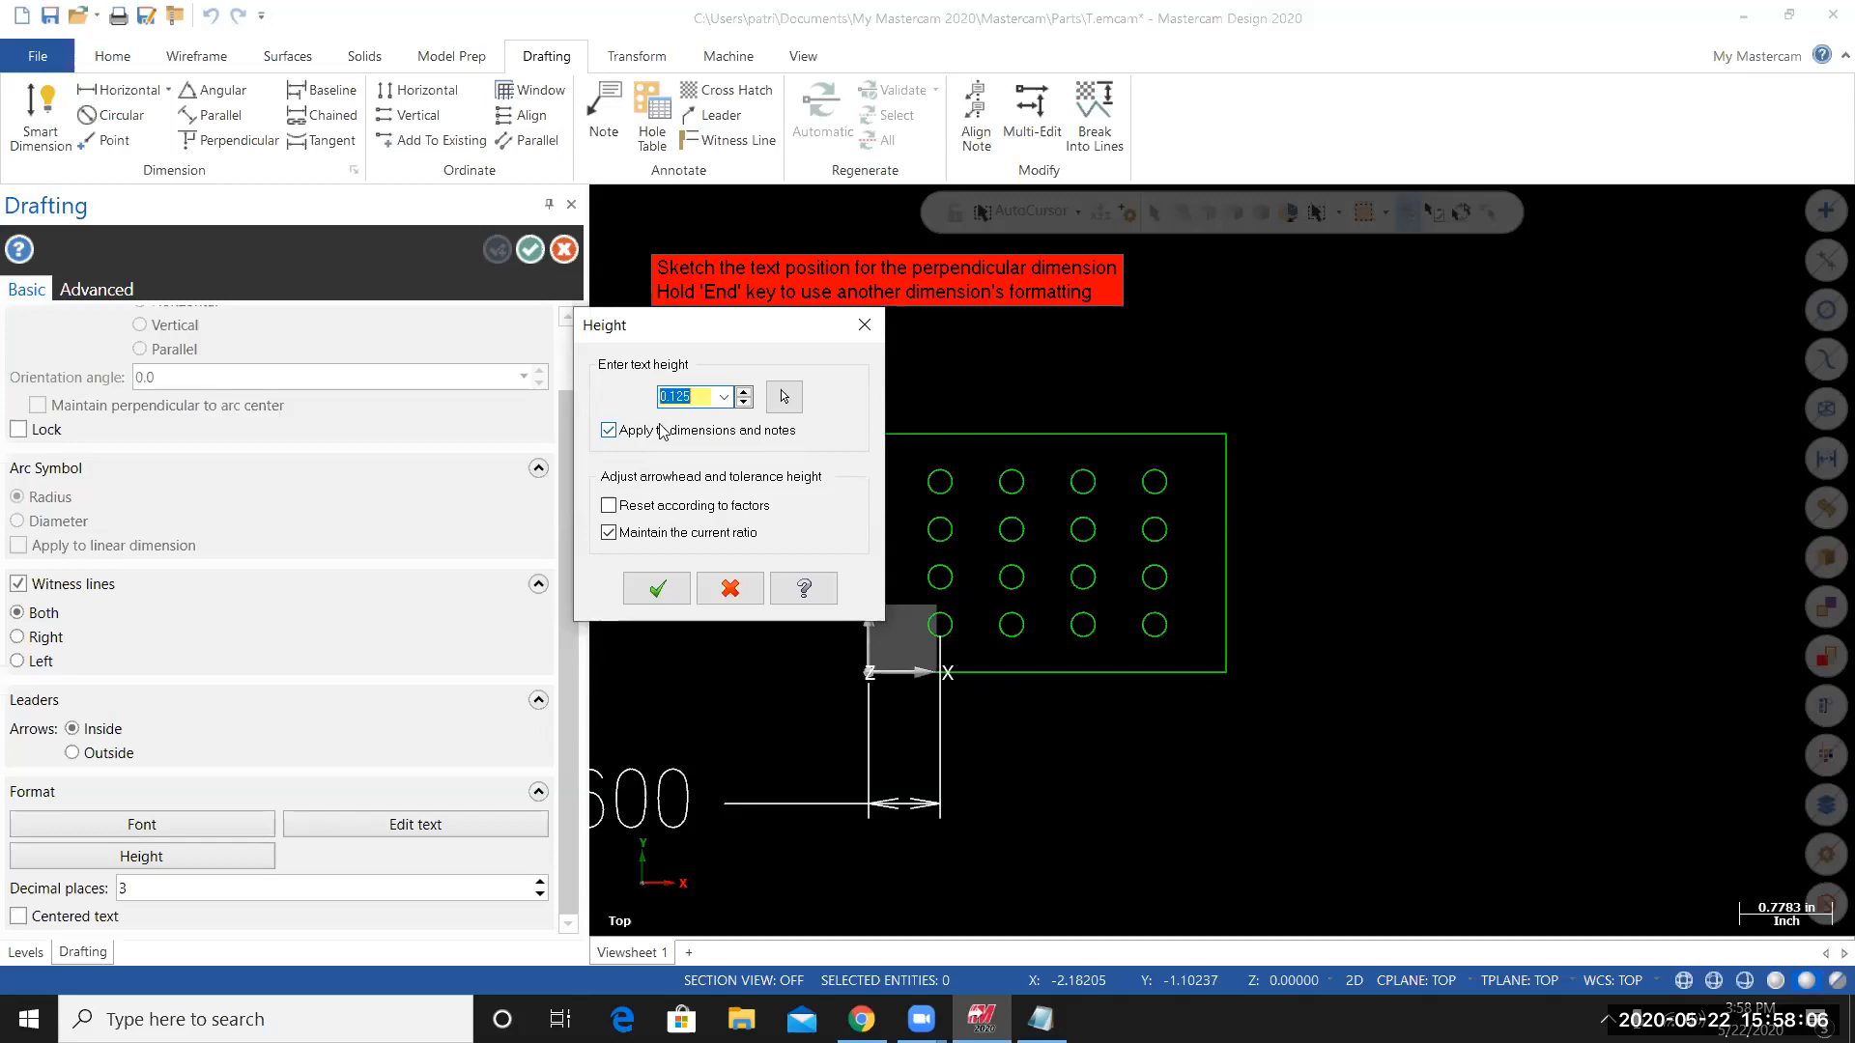
click(660, 593)
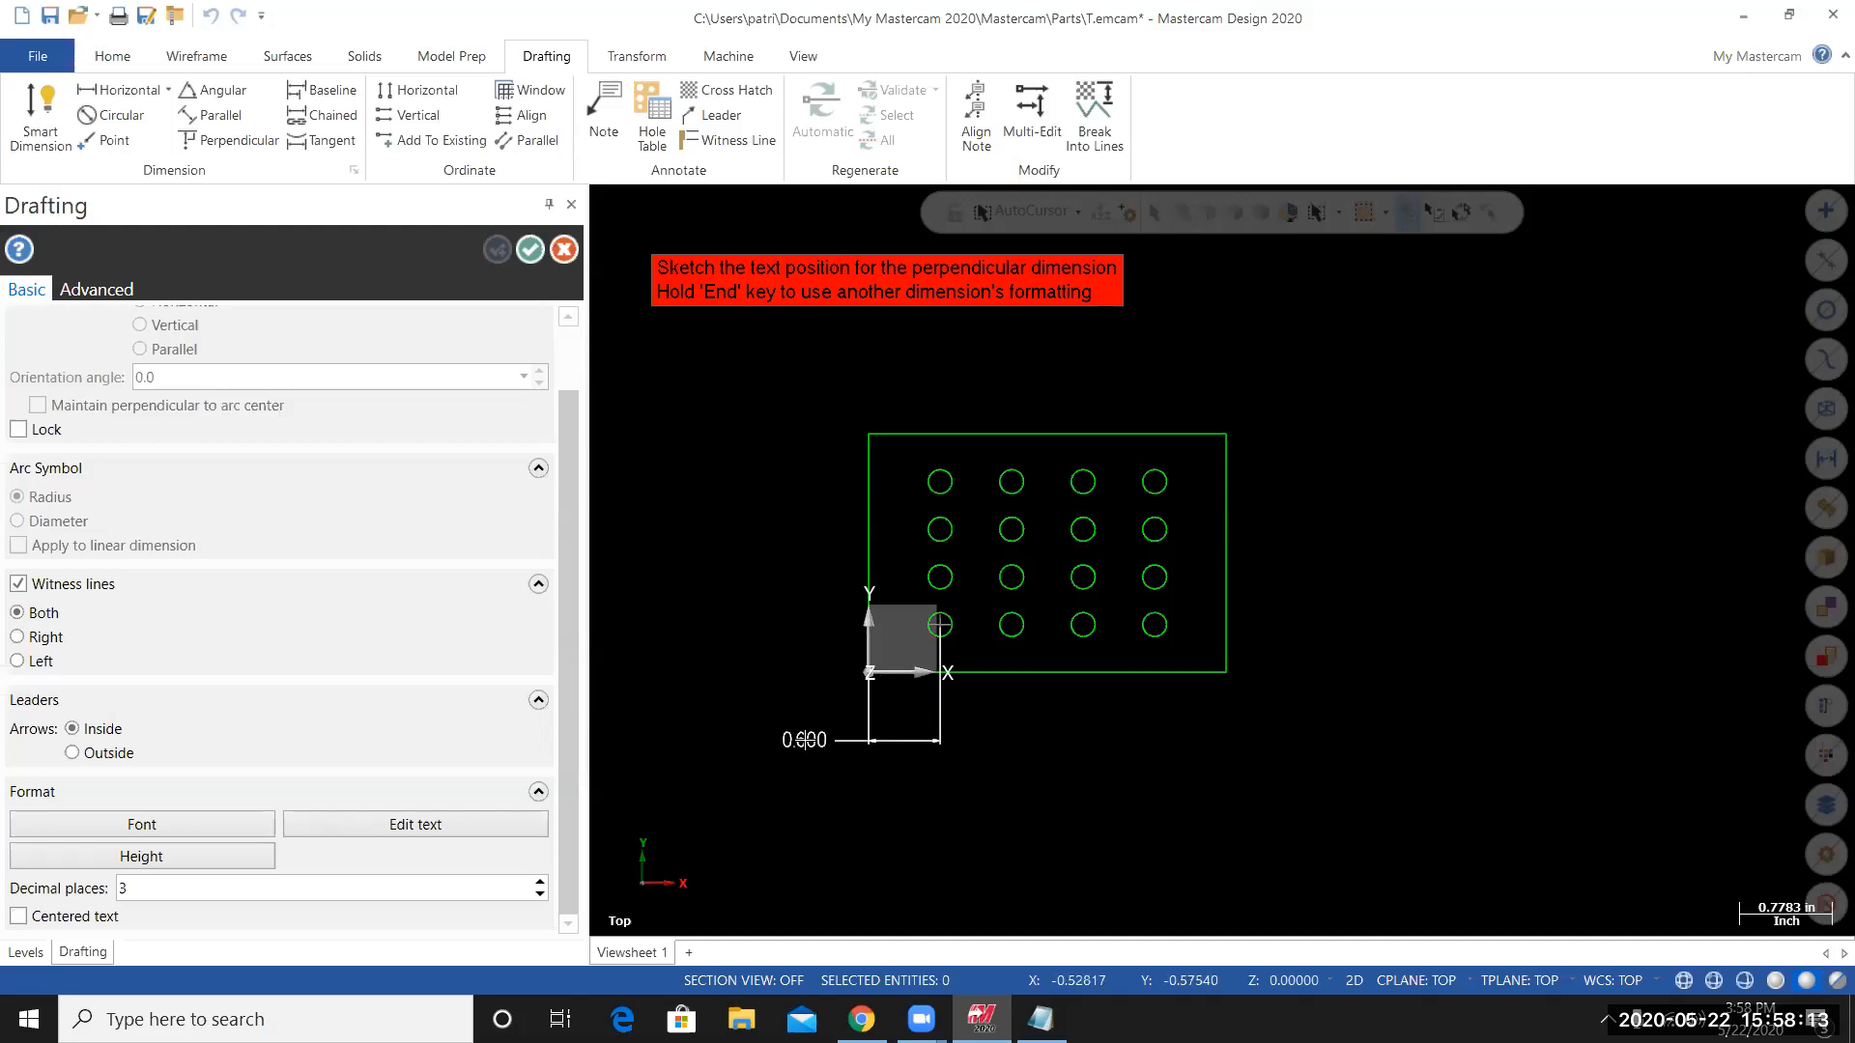
click(822, 740)
Dimension the horizontal distances from the plate's left edge to the second and third holes of the bottom row, stacked below the plate.
scroll(822, 740, up, 5)
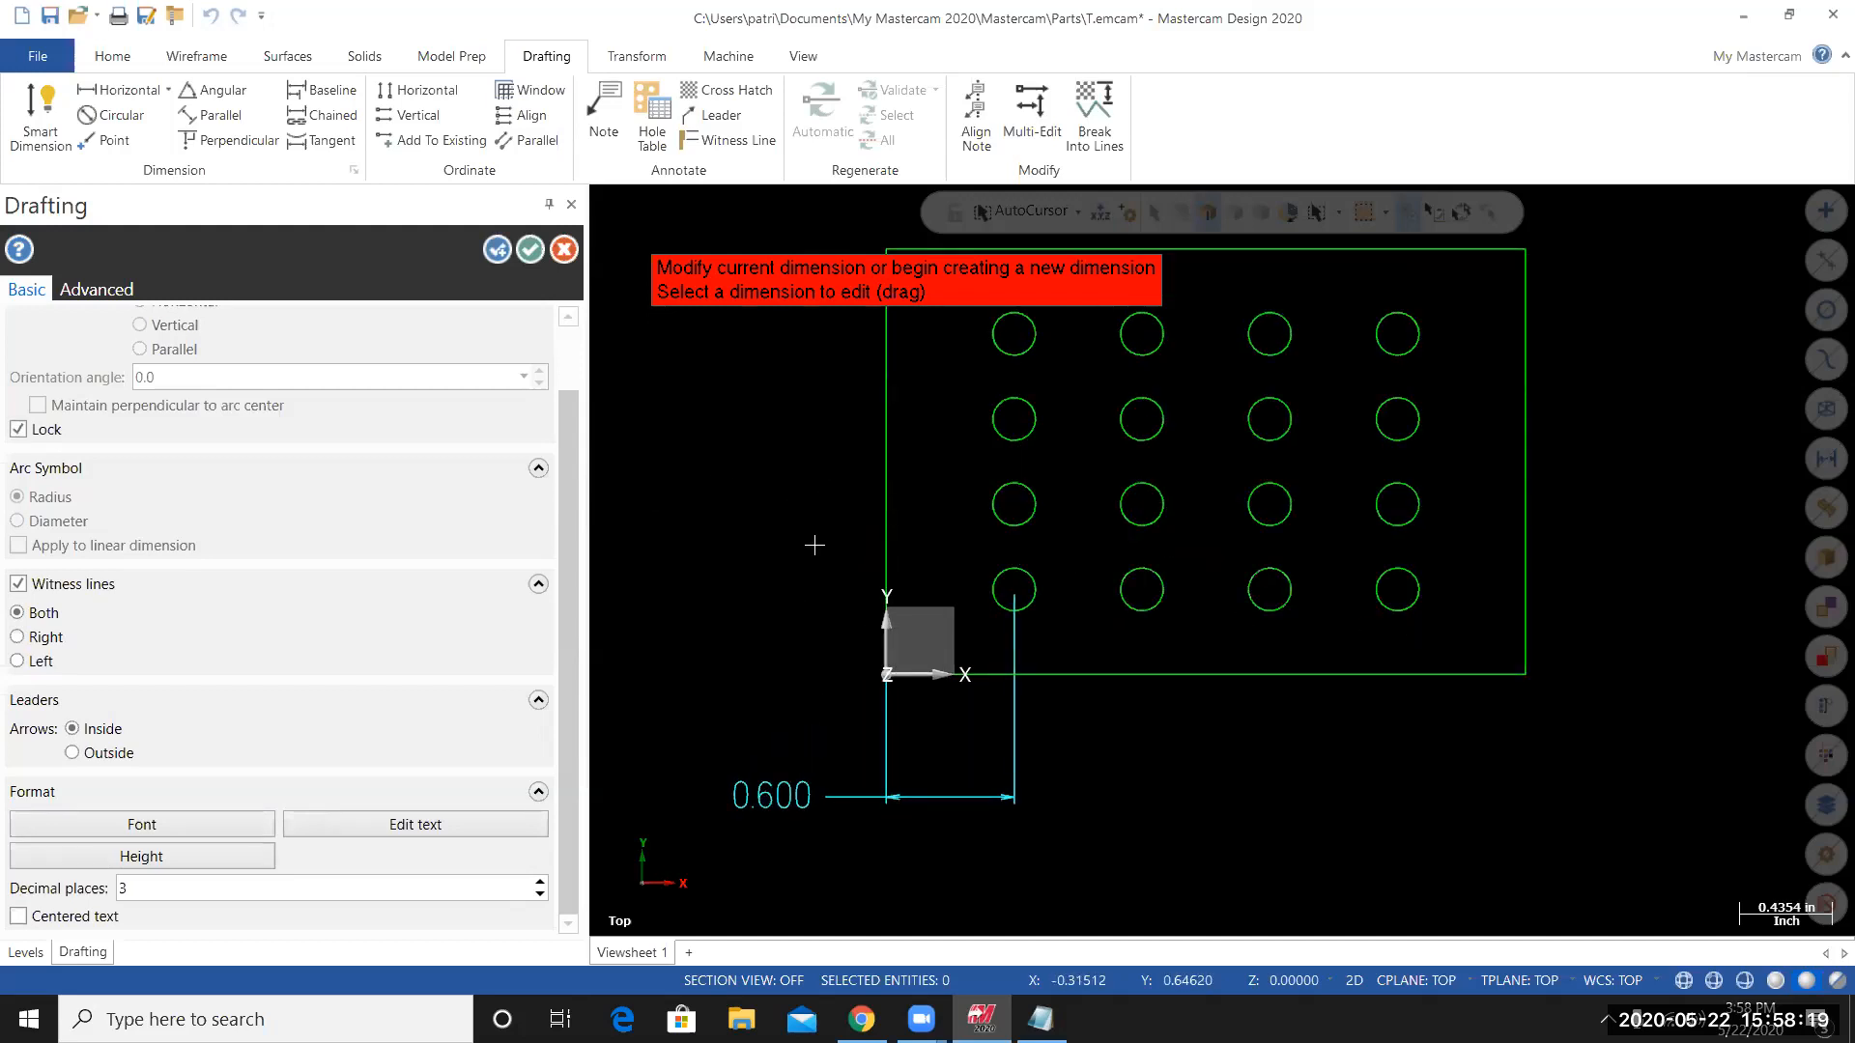
click(872, 526)
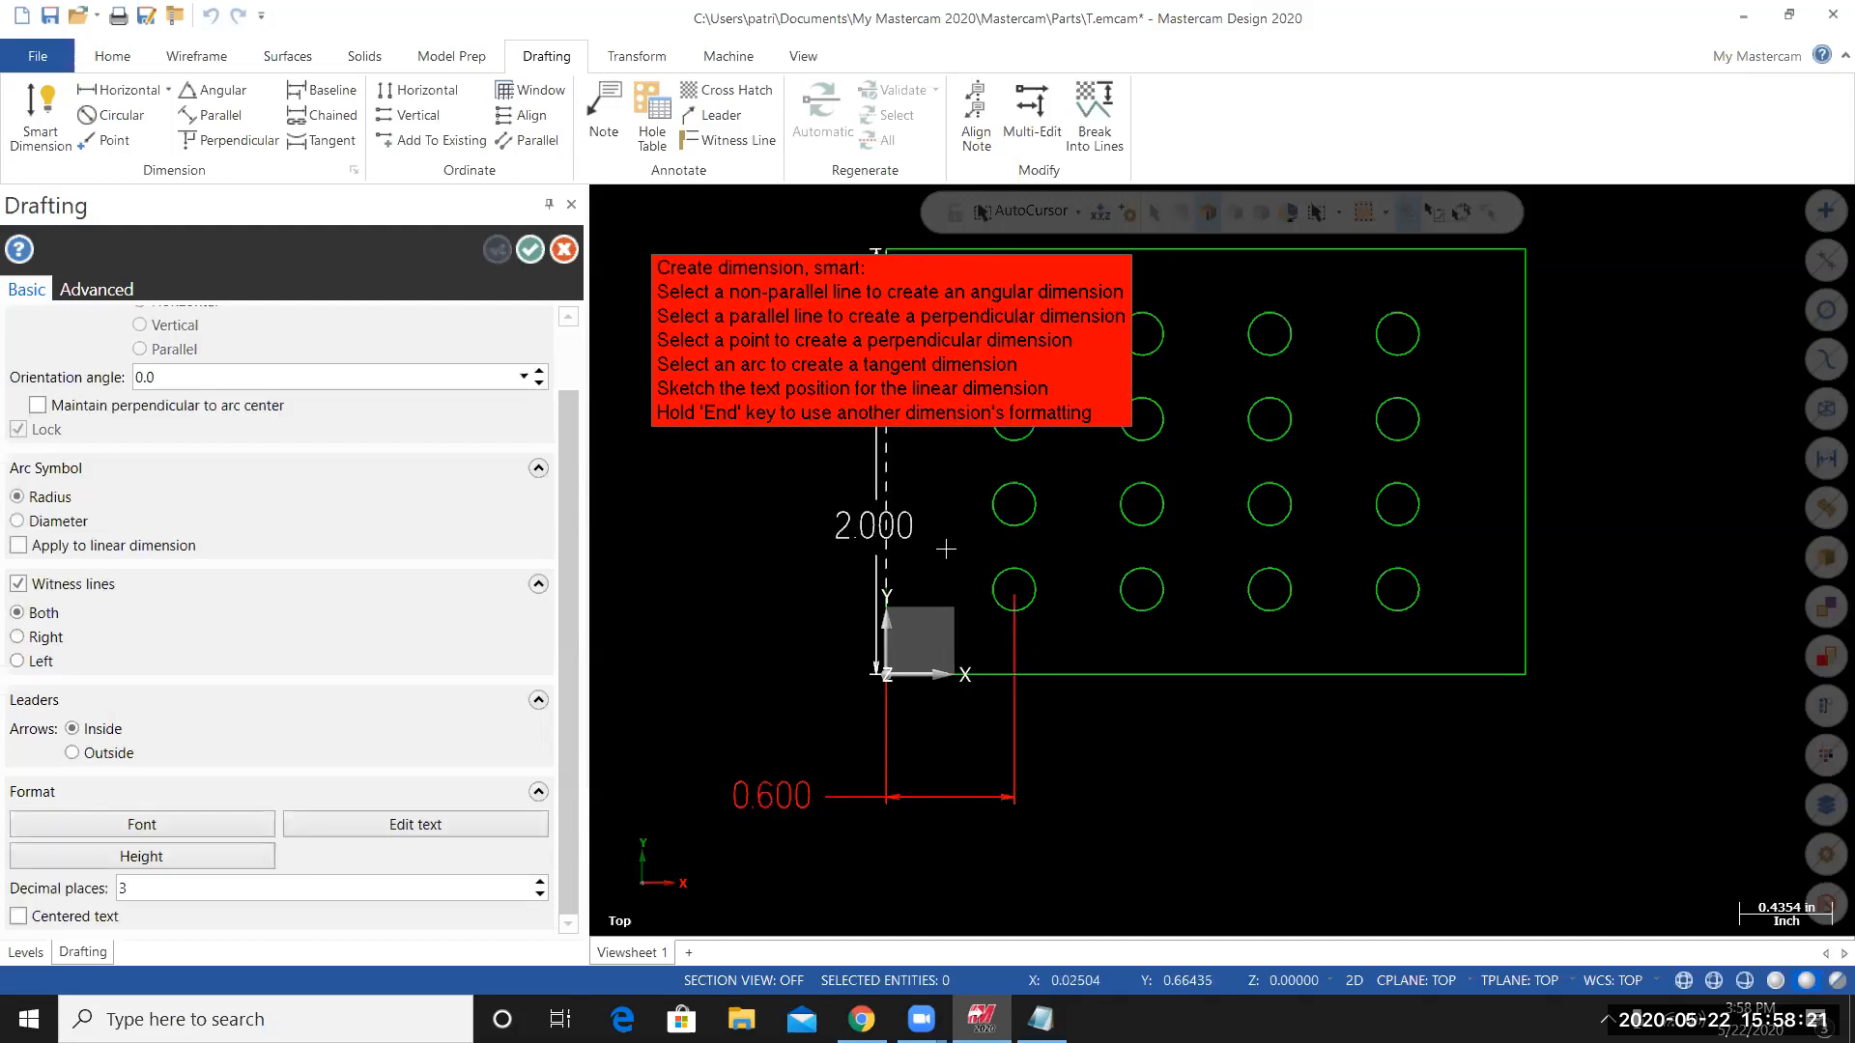
click(1141, 589)
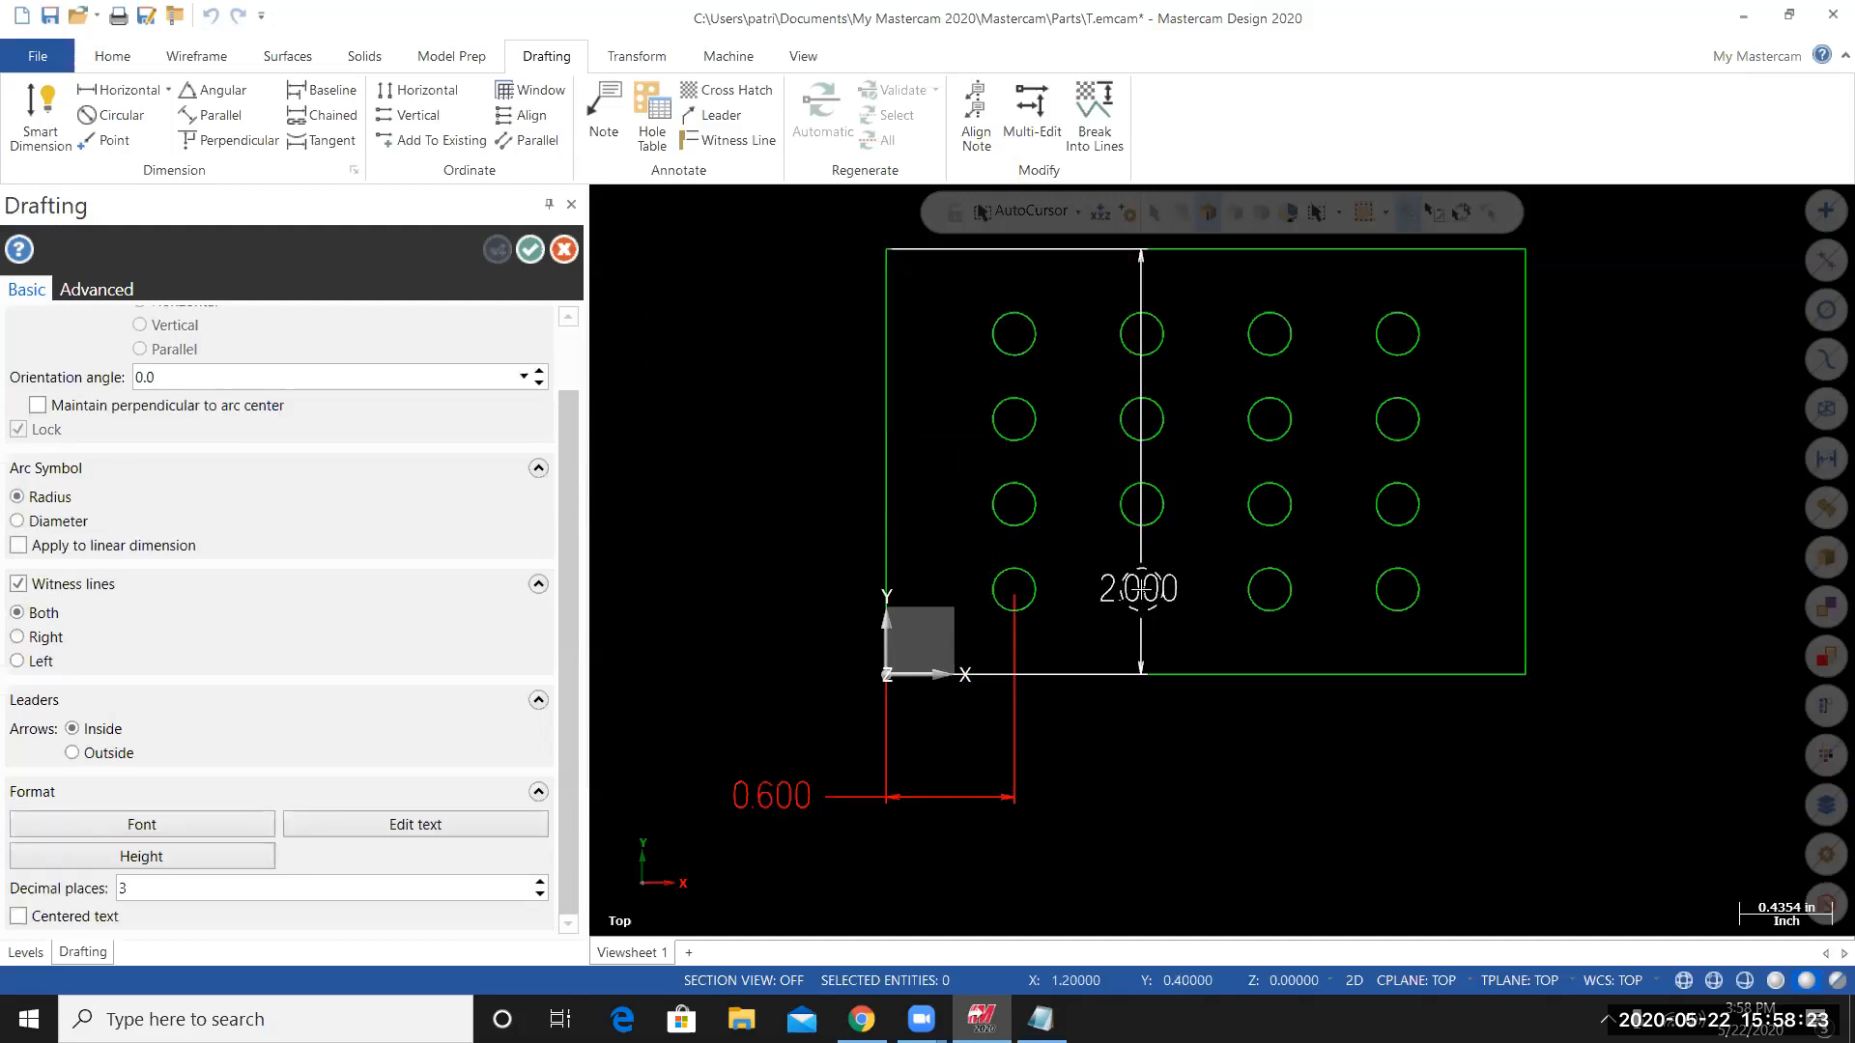
click(1011, 873)
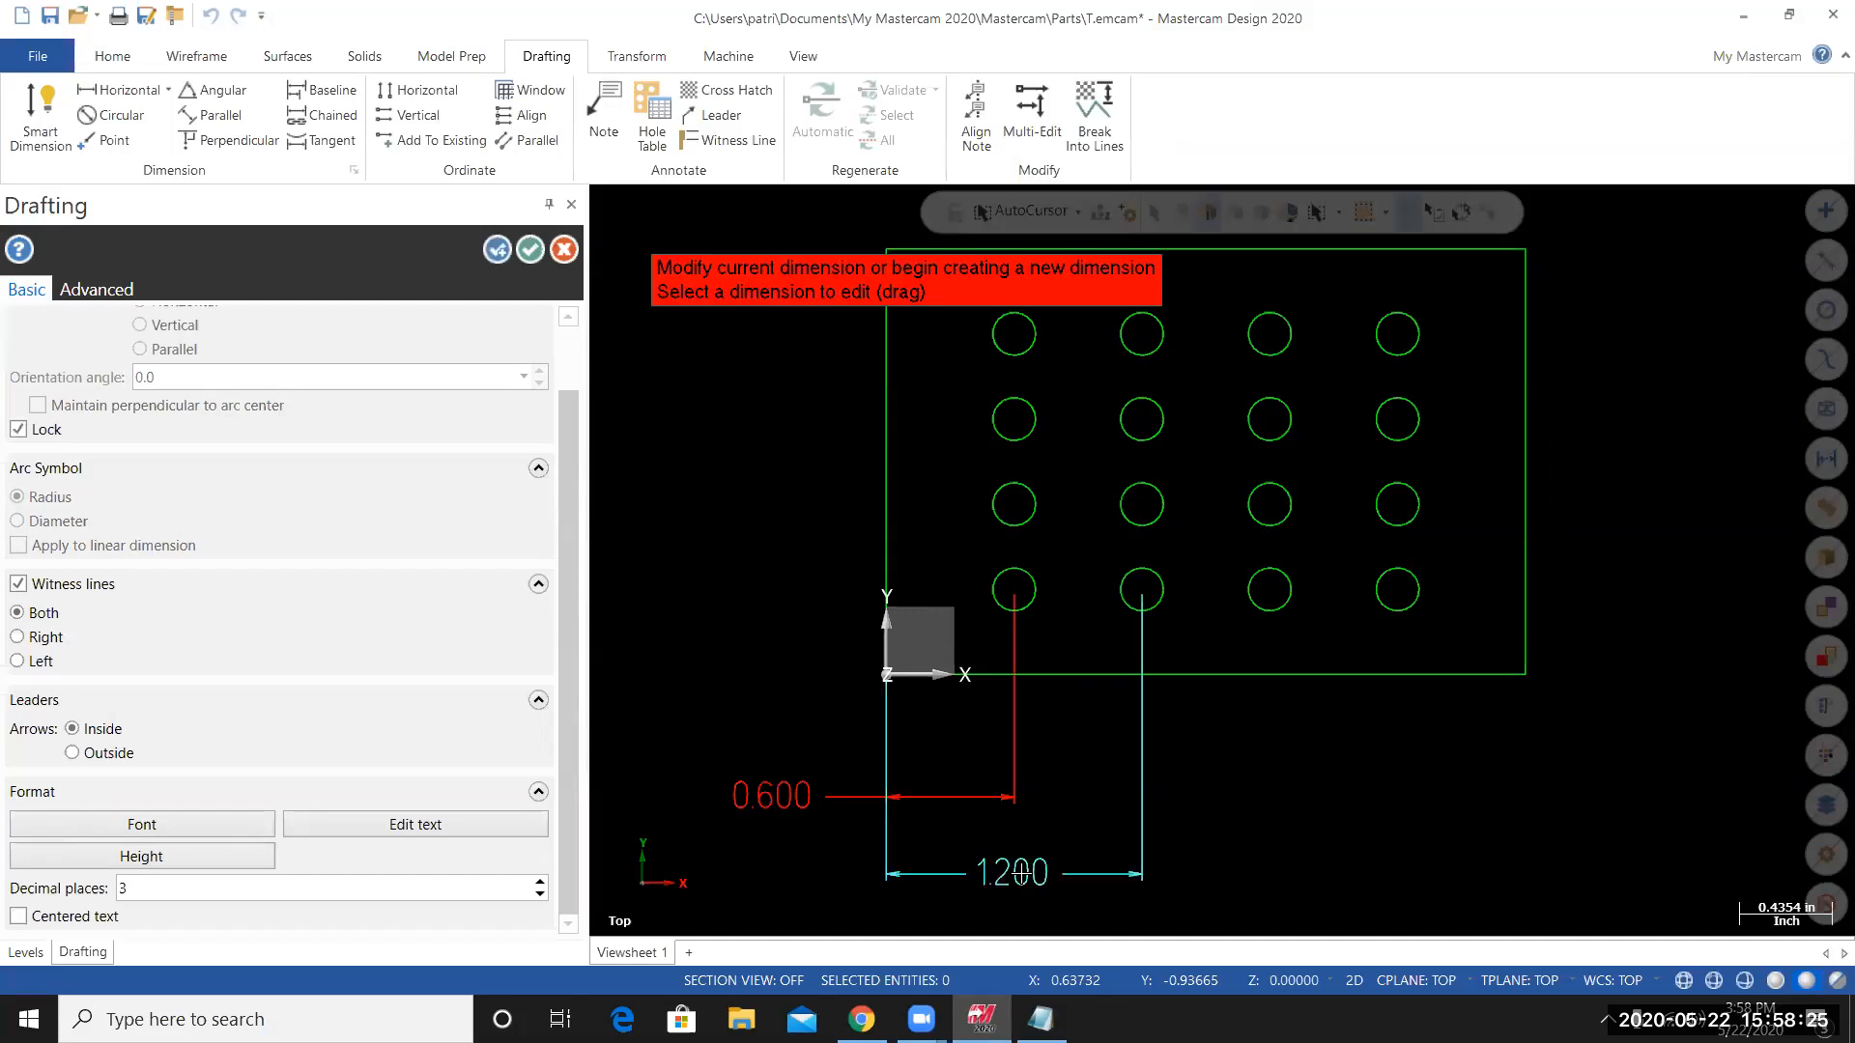
click(885, 506)
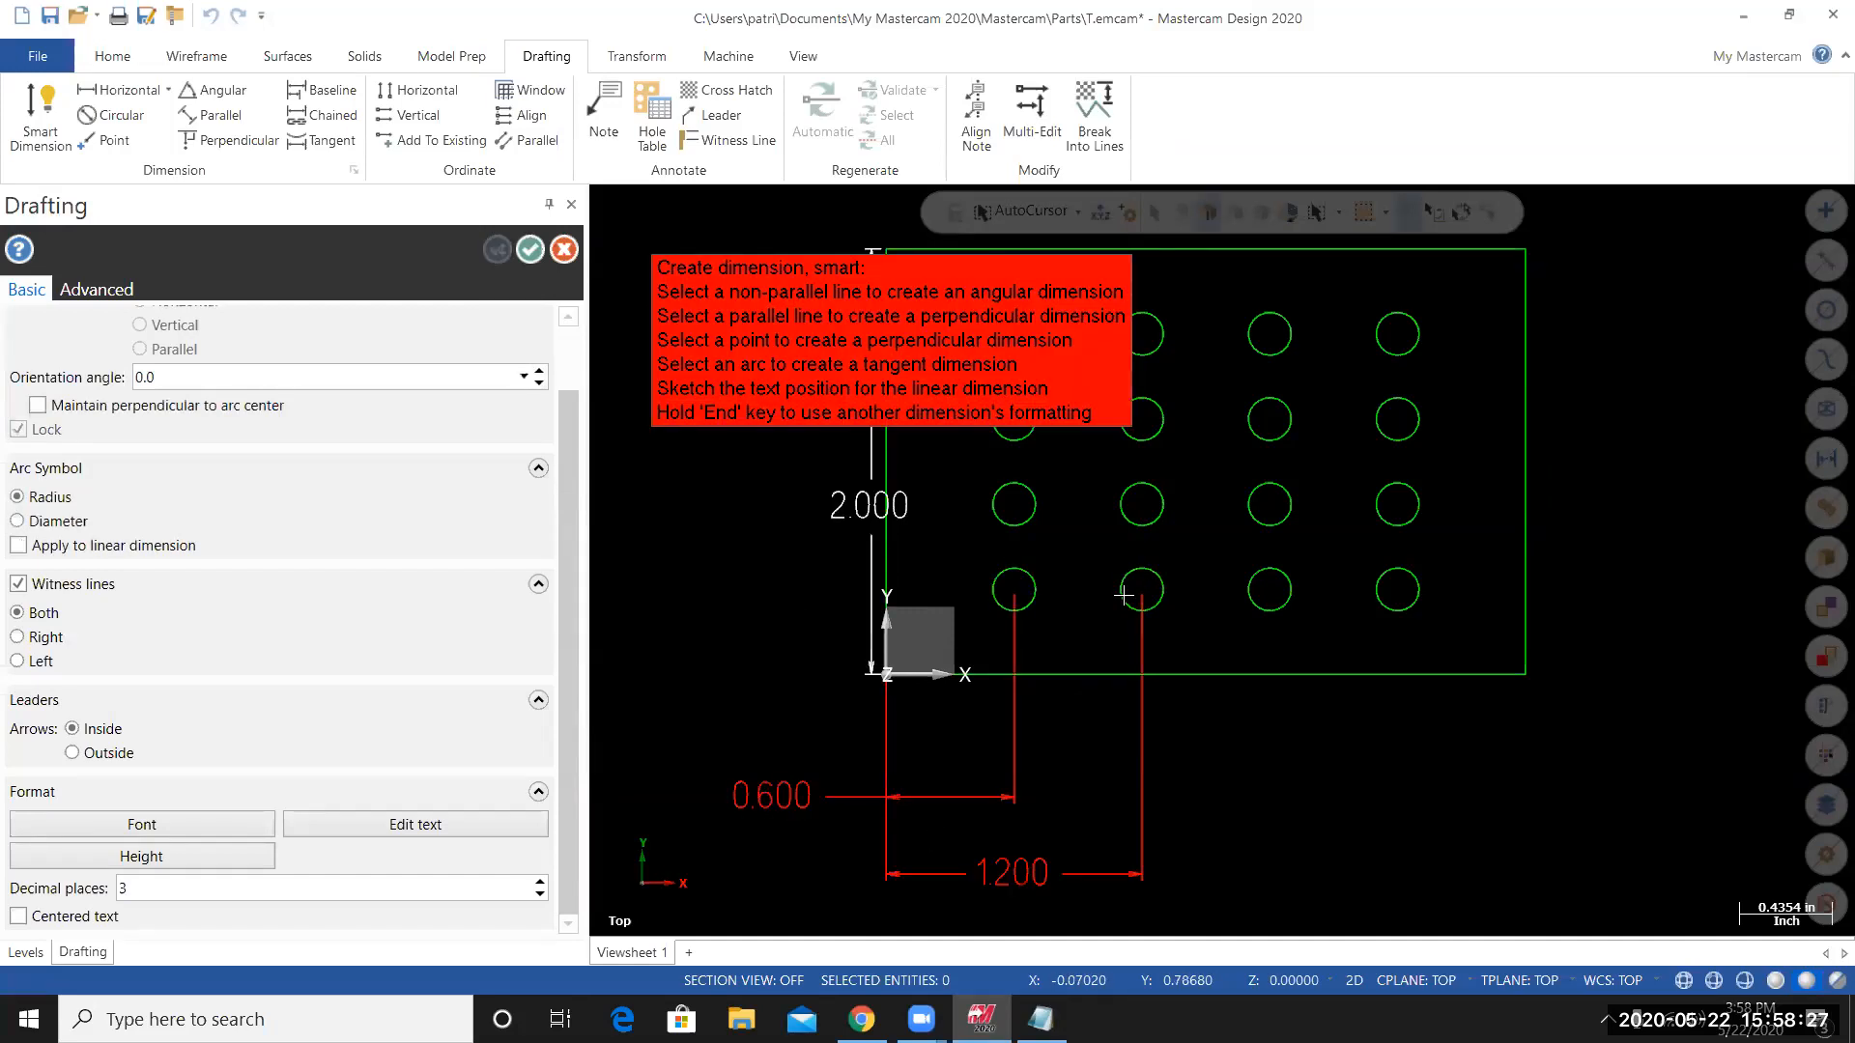
click(1269, 590)
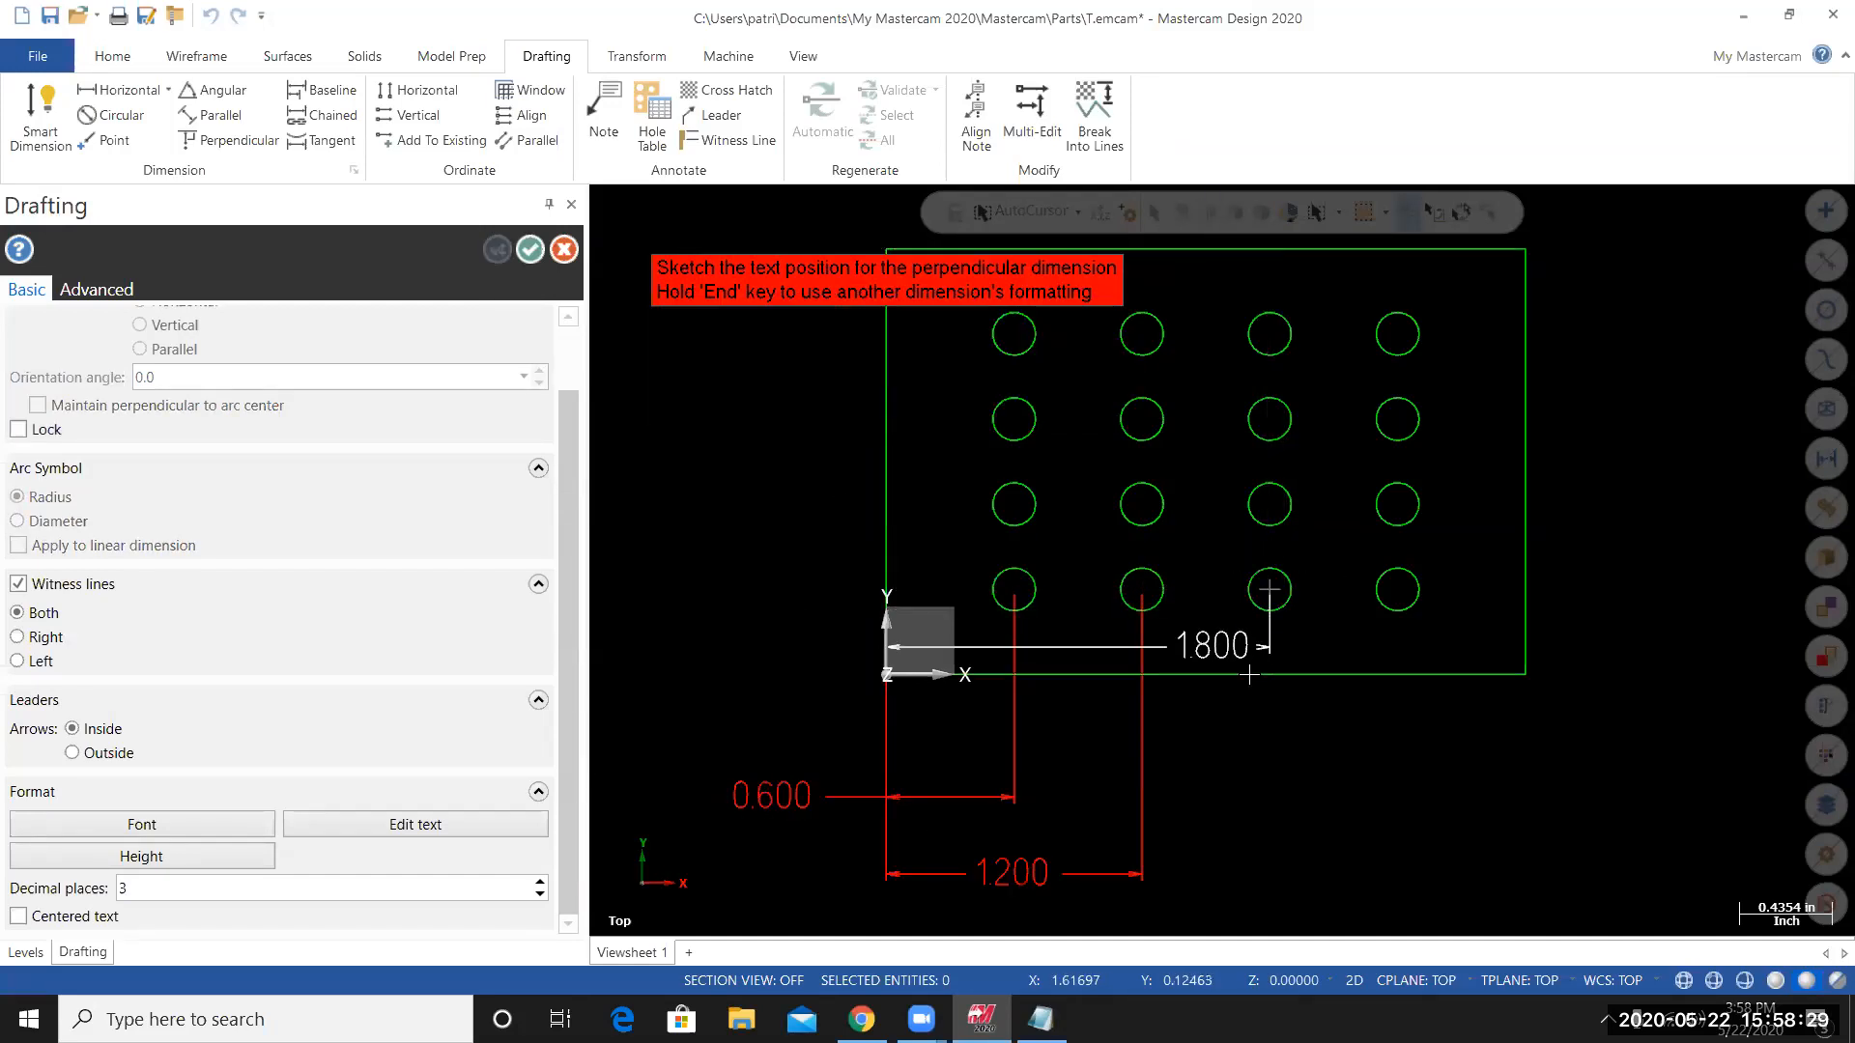
scroll(1251, 659, down, 1)
click(1153, 850)
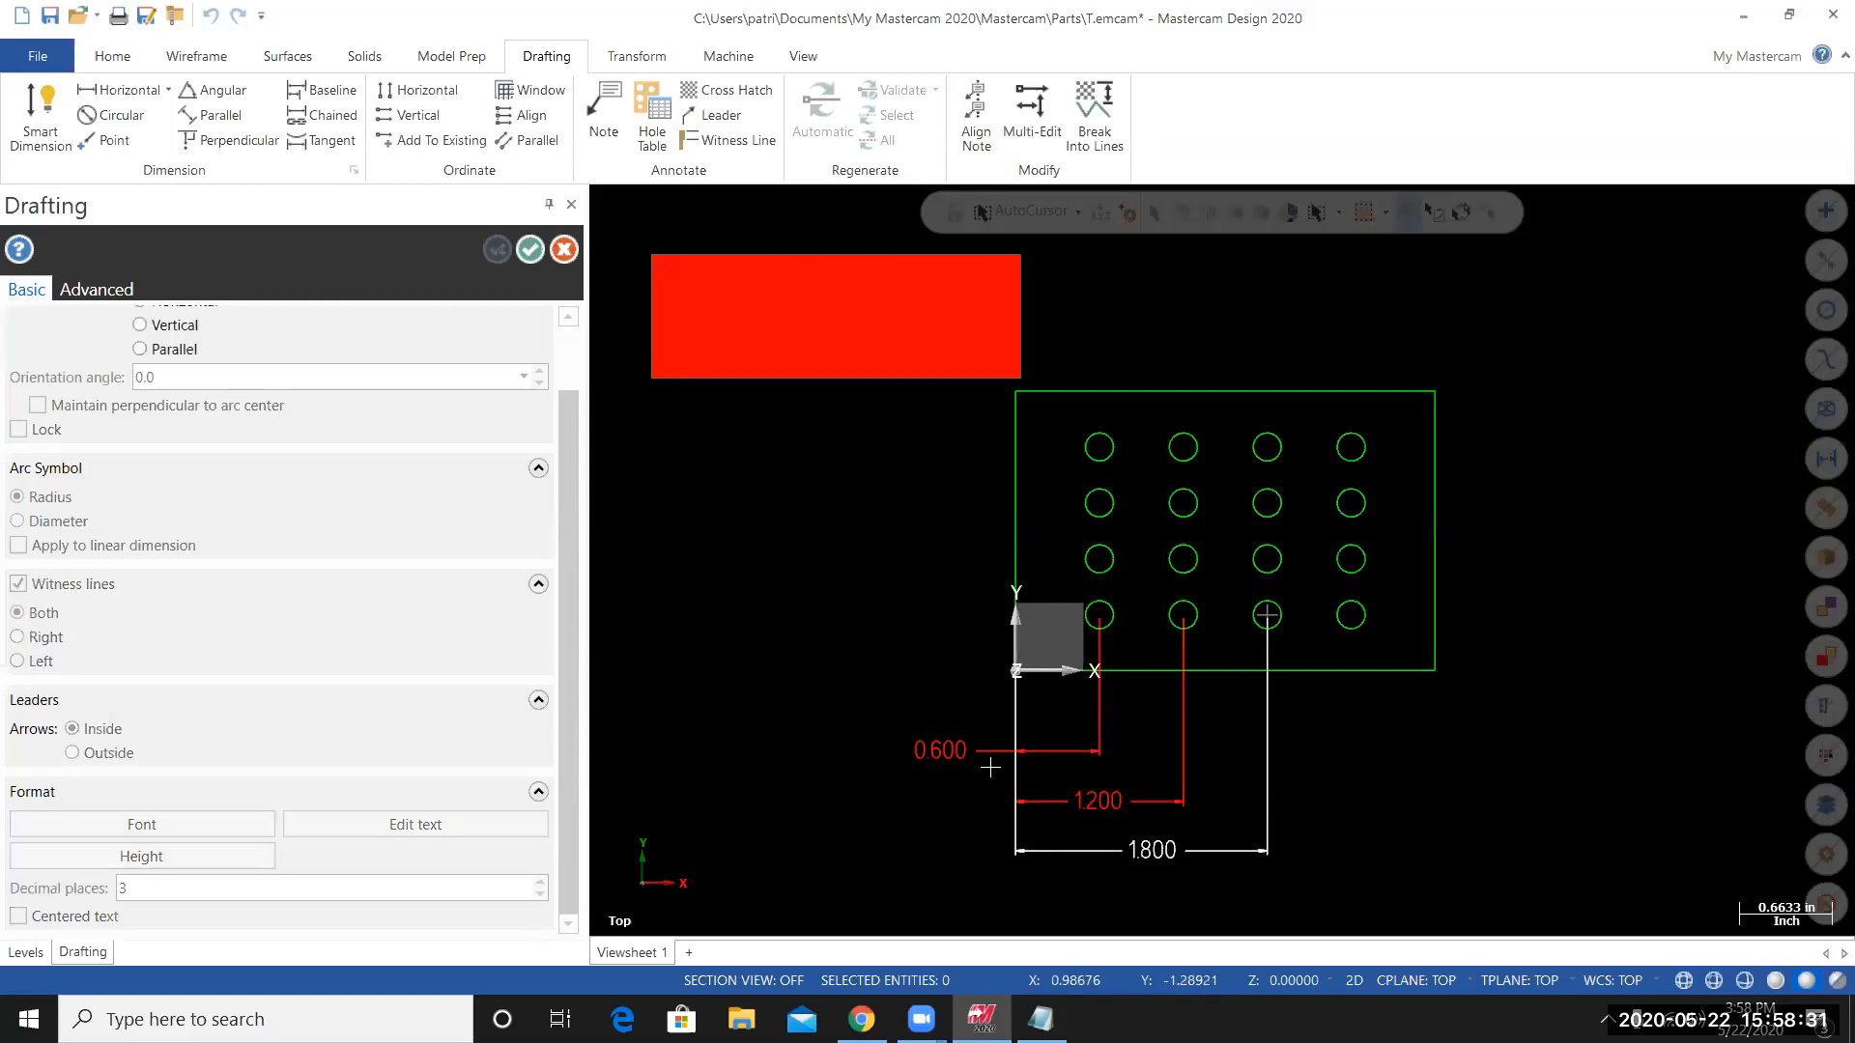
Dimension the fourth bottom-row hole horizontally from the plate's left edge, and the plate's overall width above its top edge.
click(1005, 501)
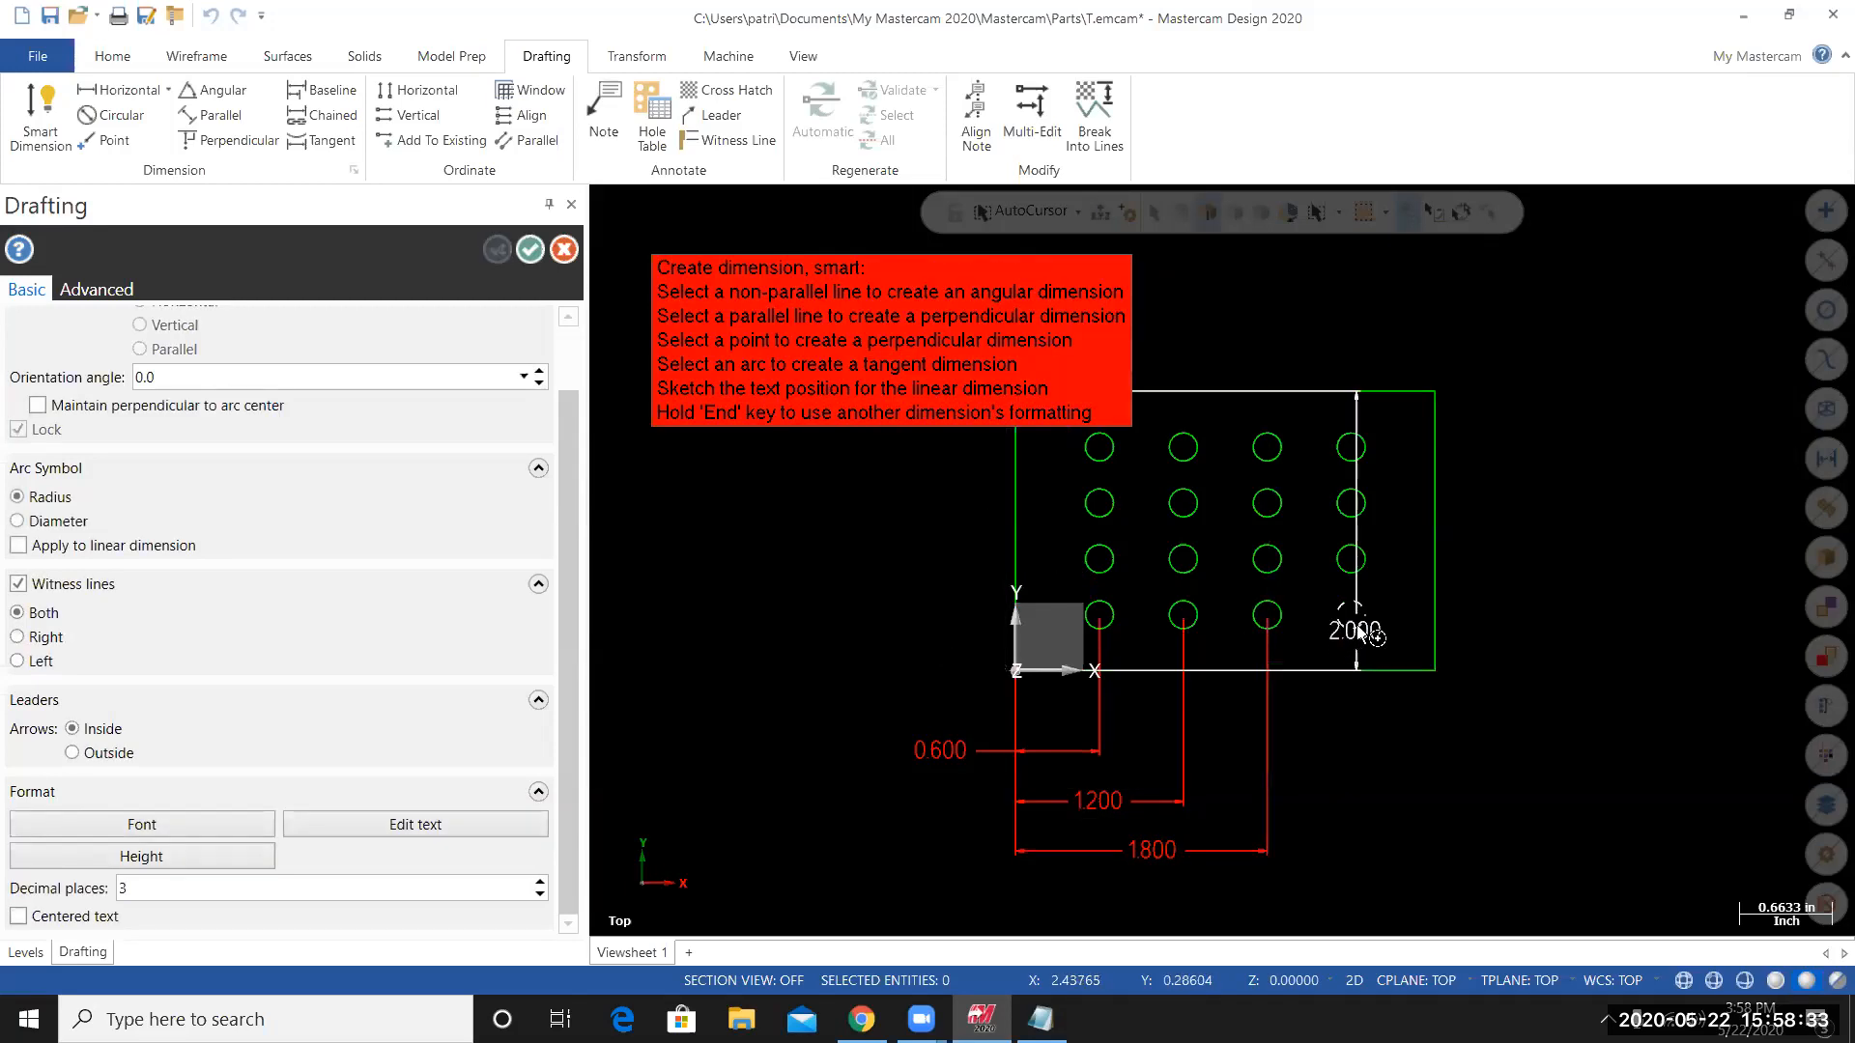
click(1351, 615)
click(1194, 903)
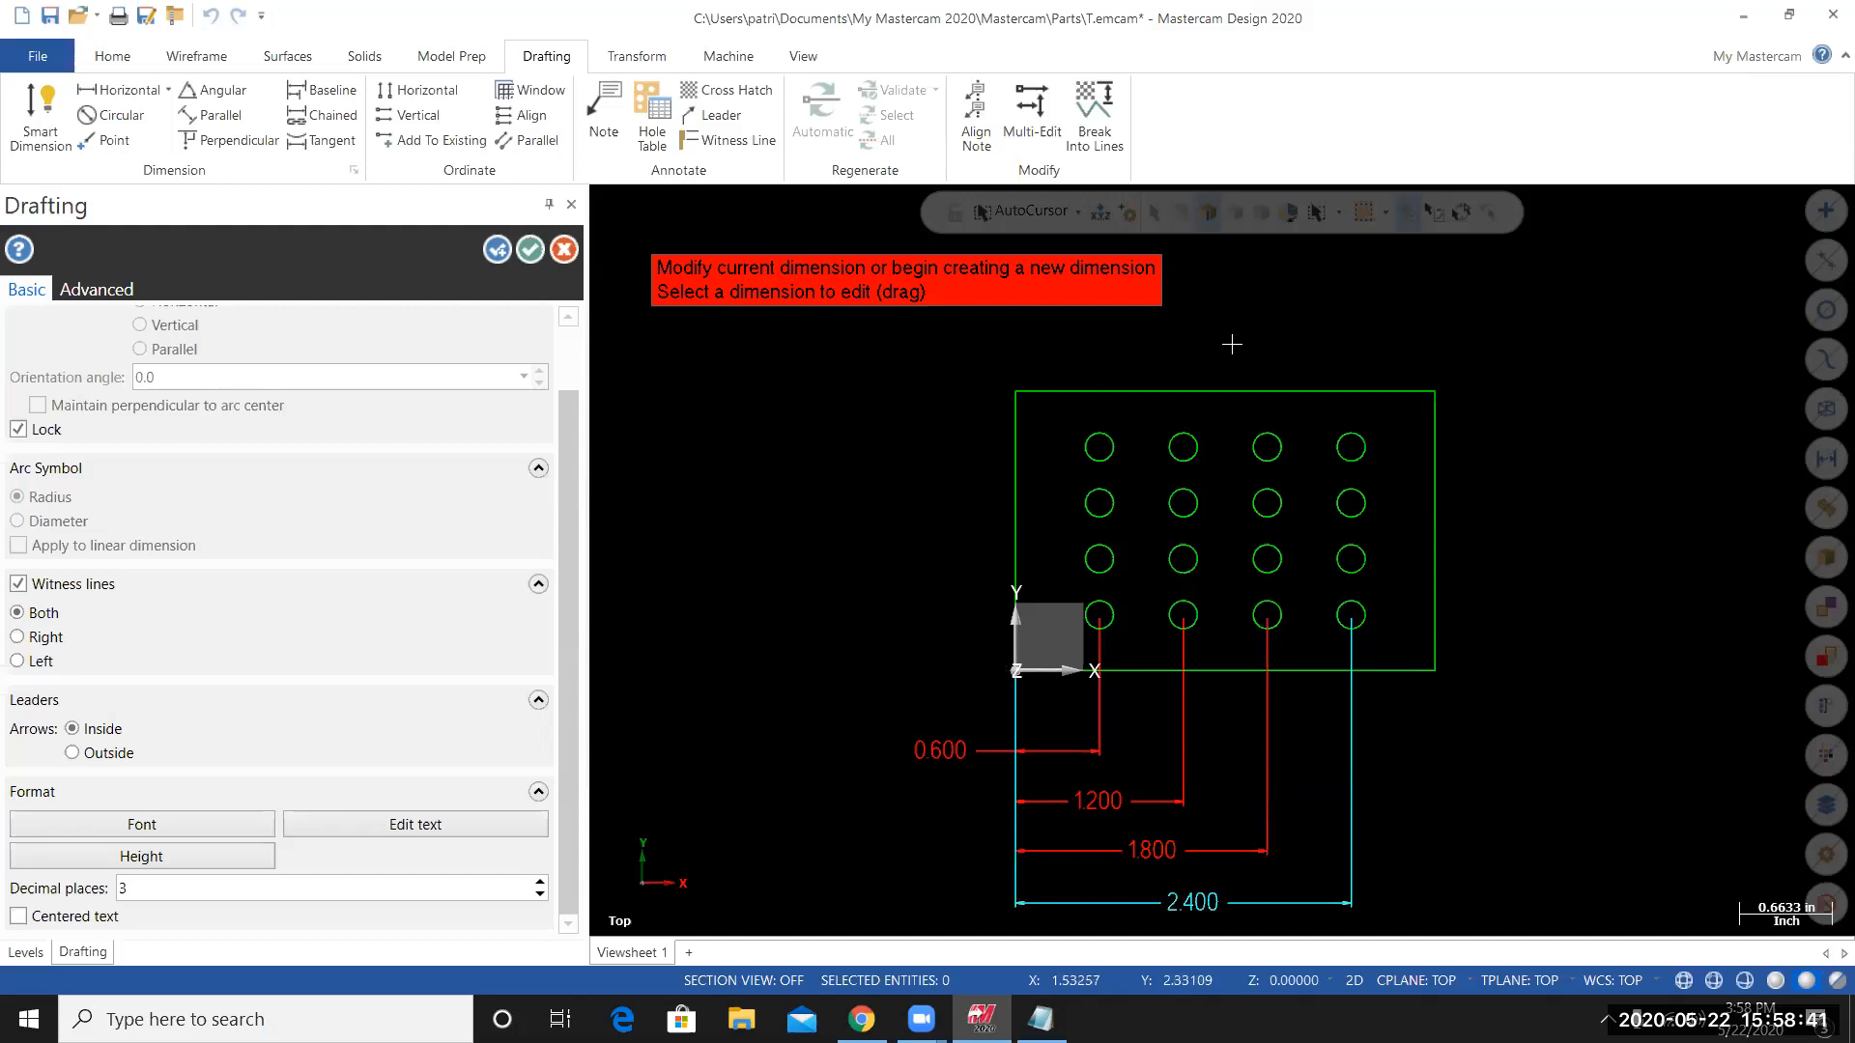
click(1352, 382)
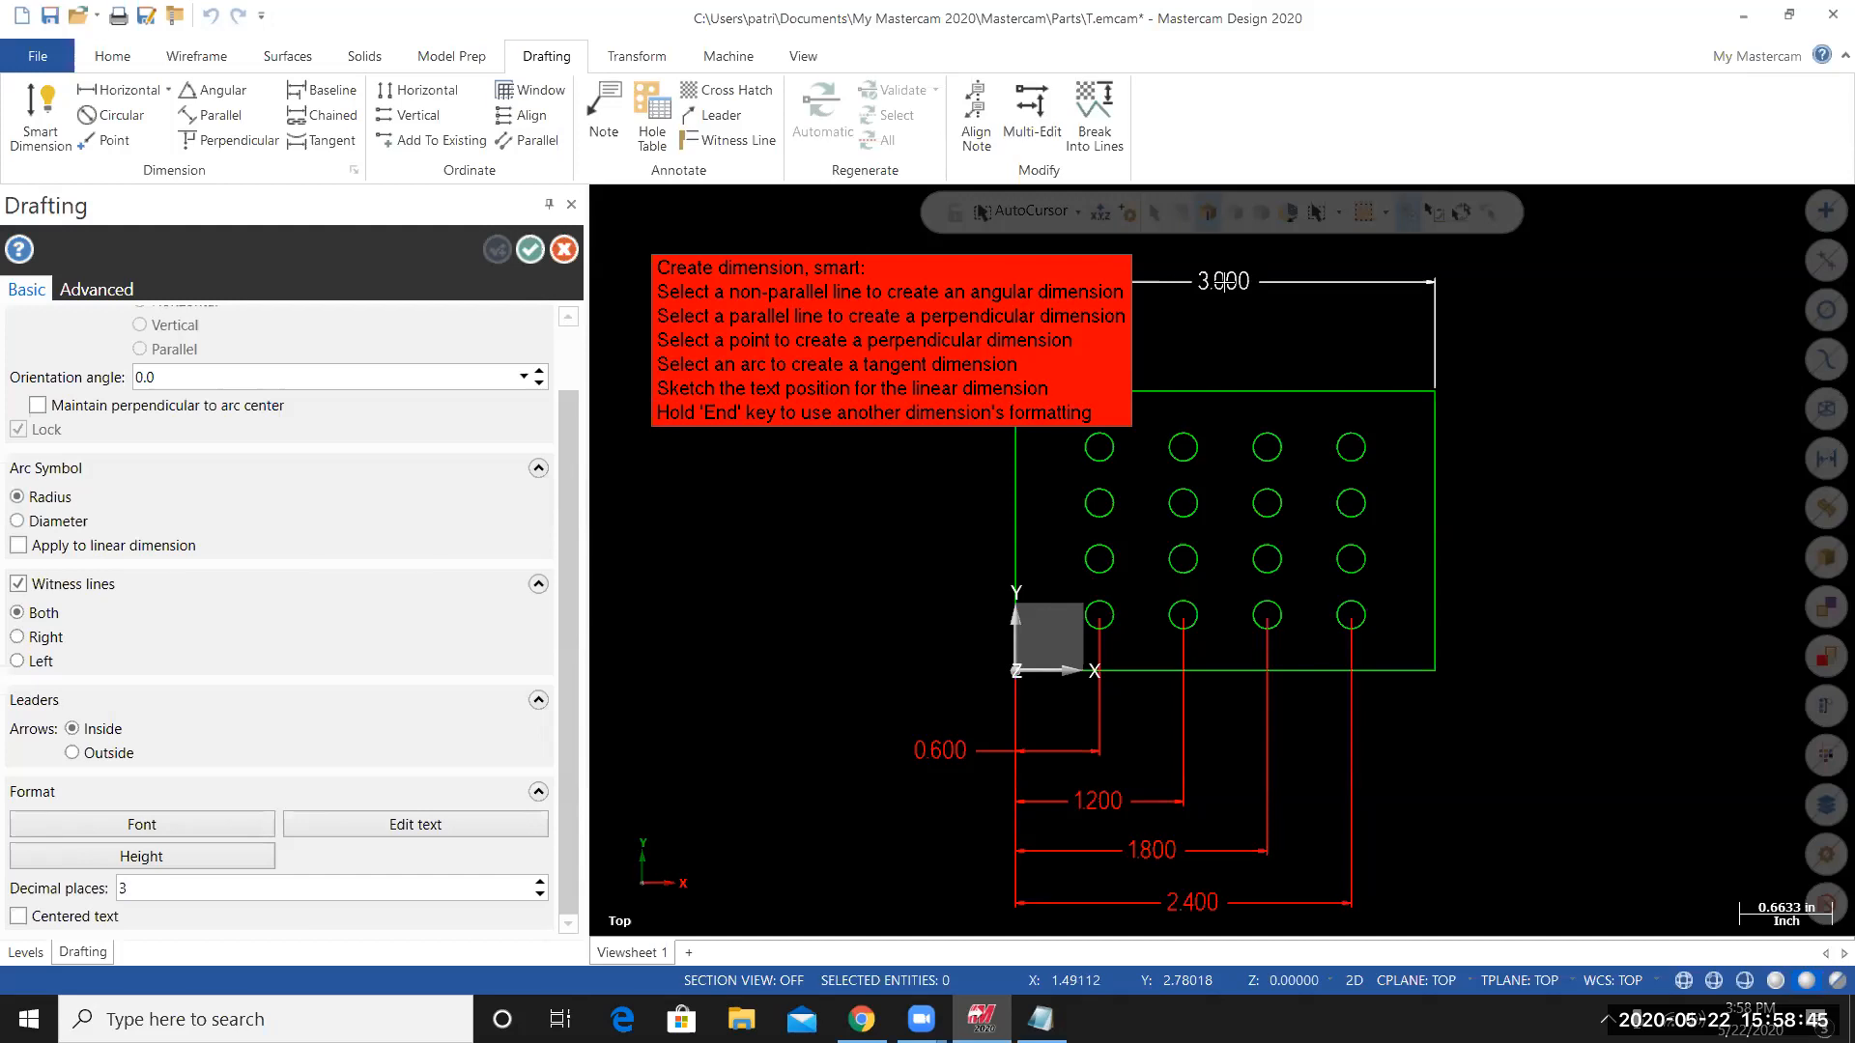
click(1225, 282)
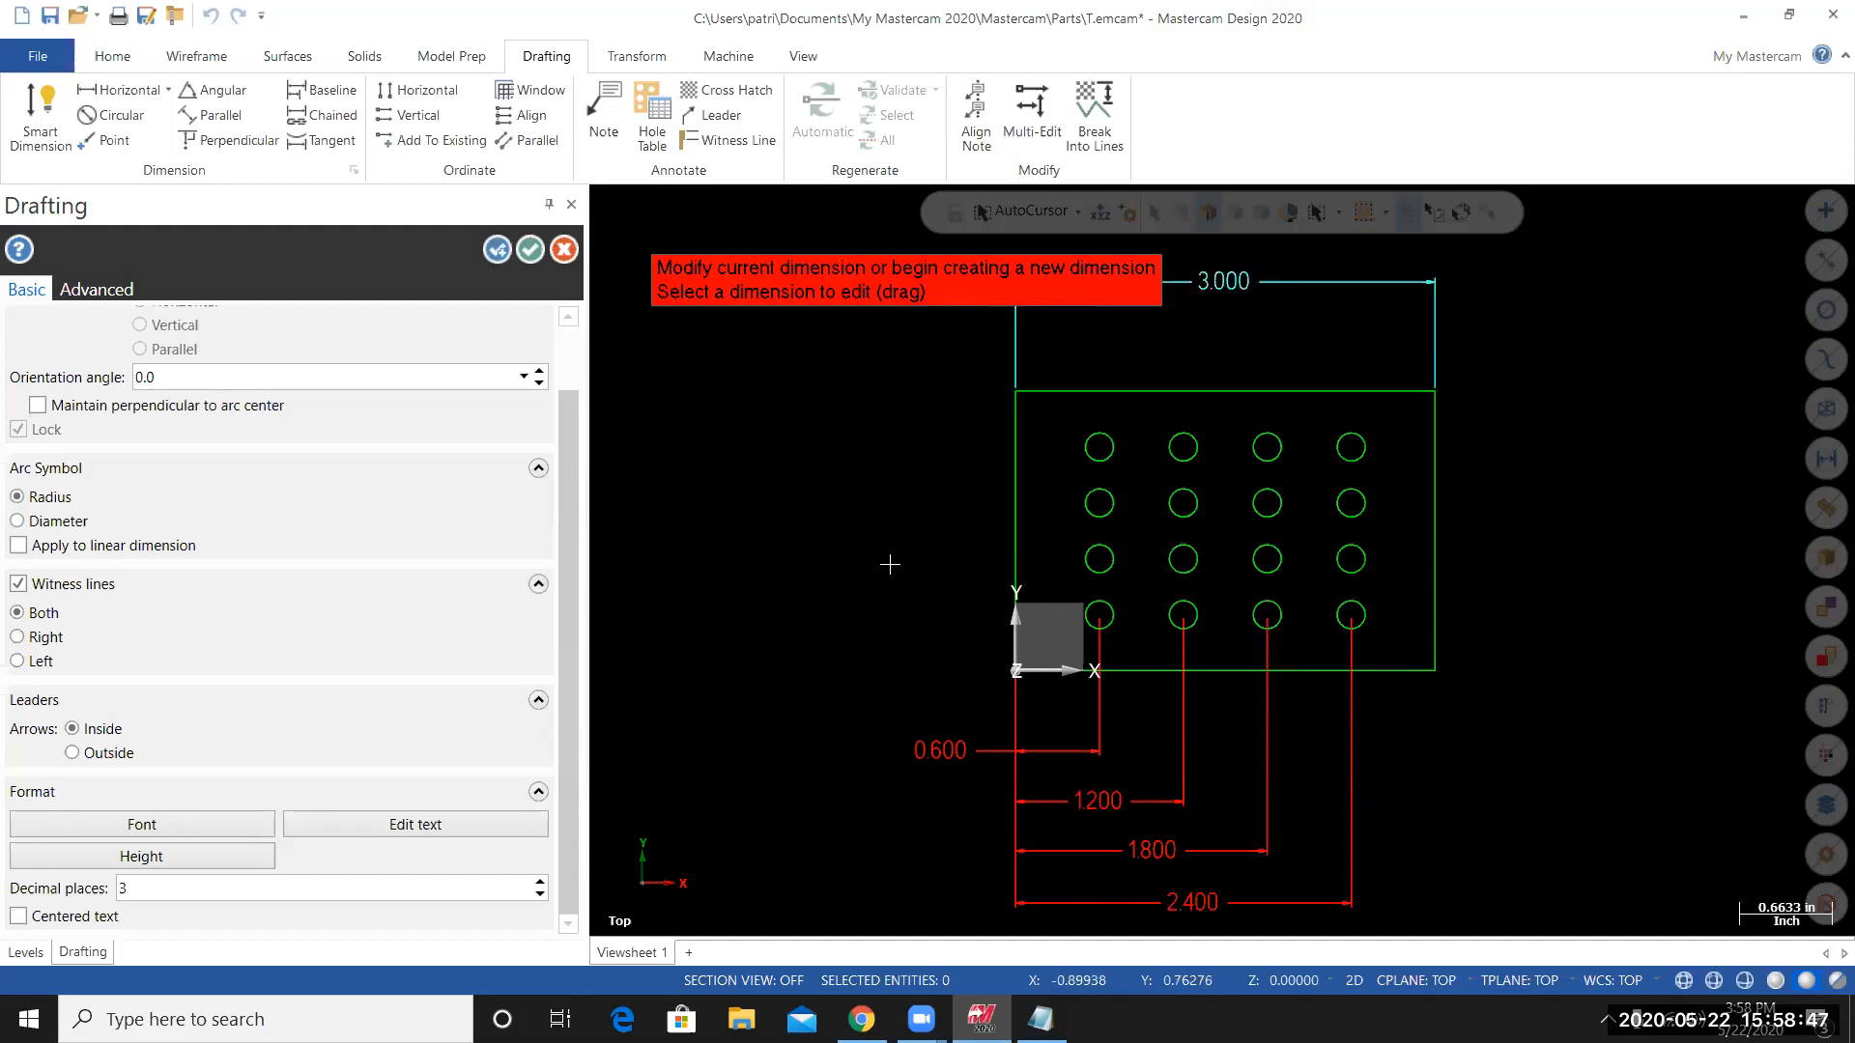
Dimension the vertical distances from the plate's bottom edge to the two lowest holes of the first column, left of the plate.
scroll(890, 565, up, 1)
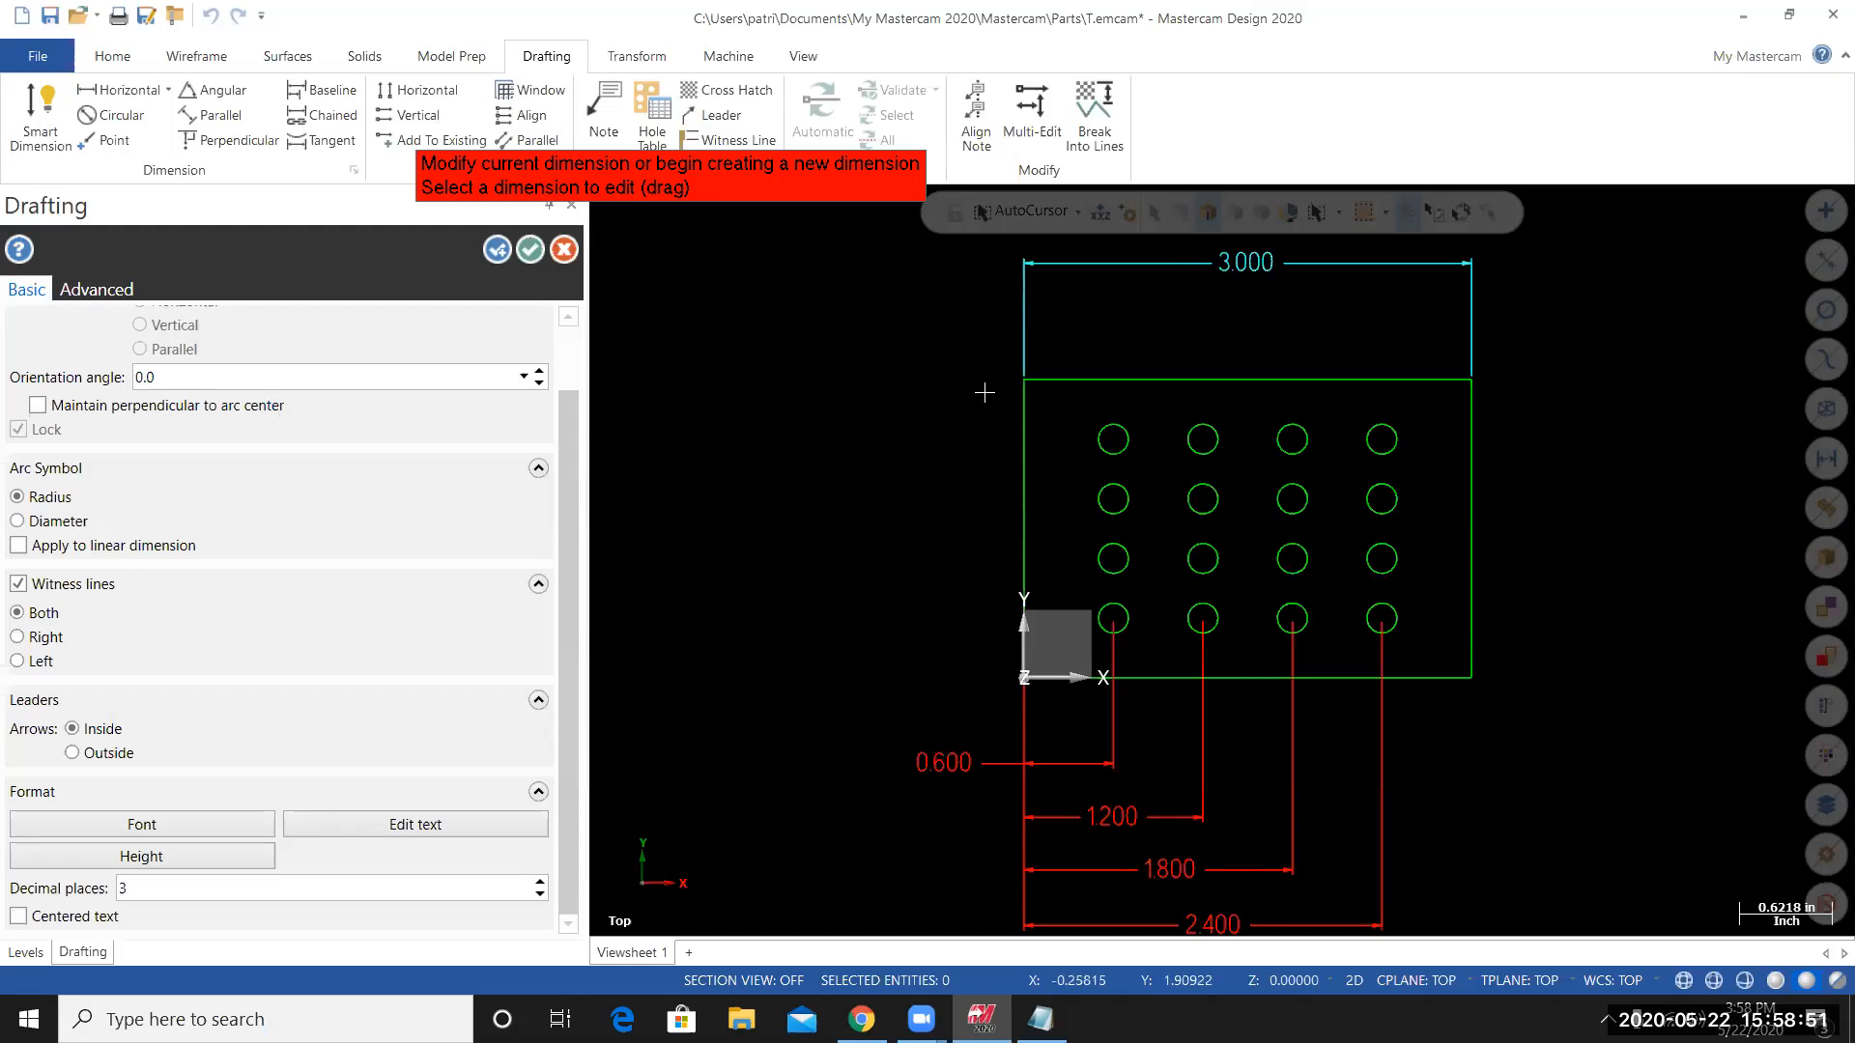
click(1167, 678)
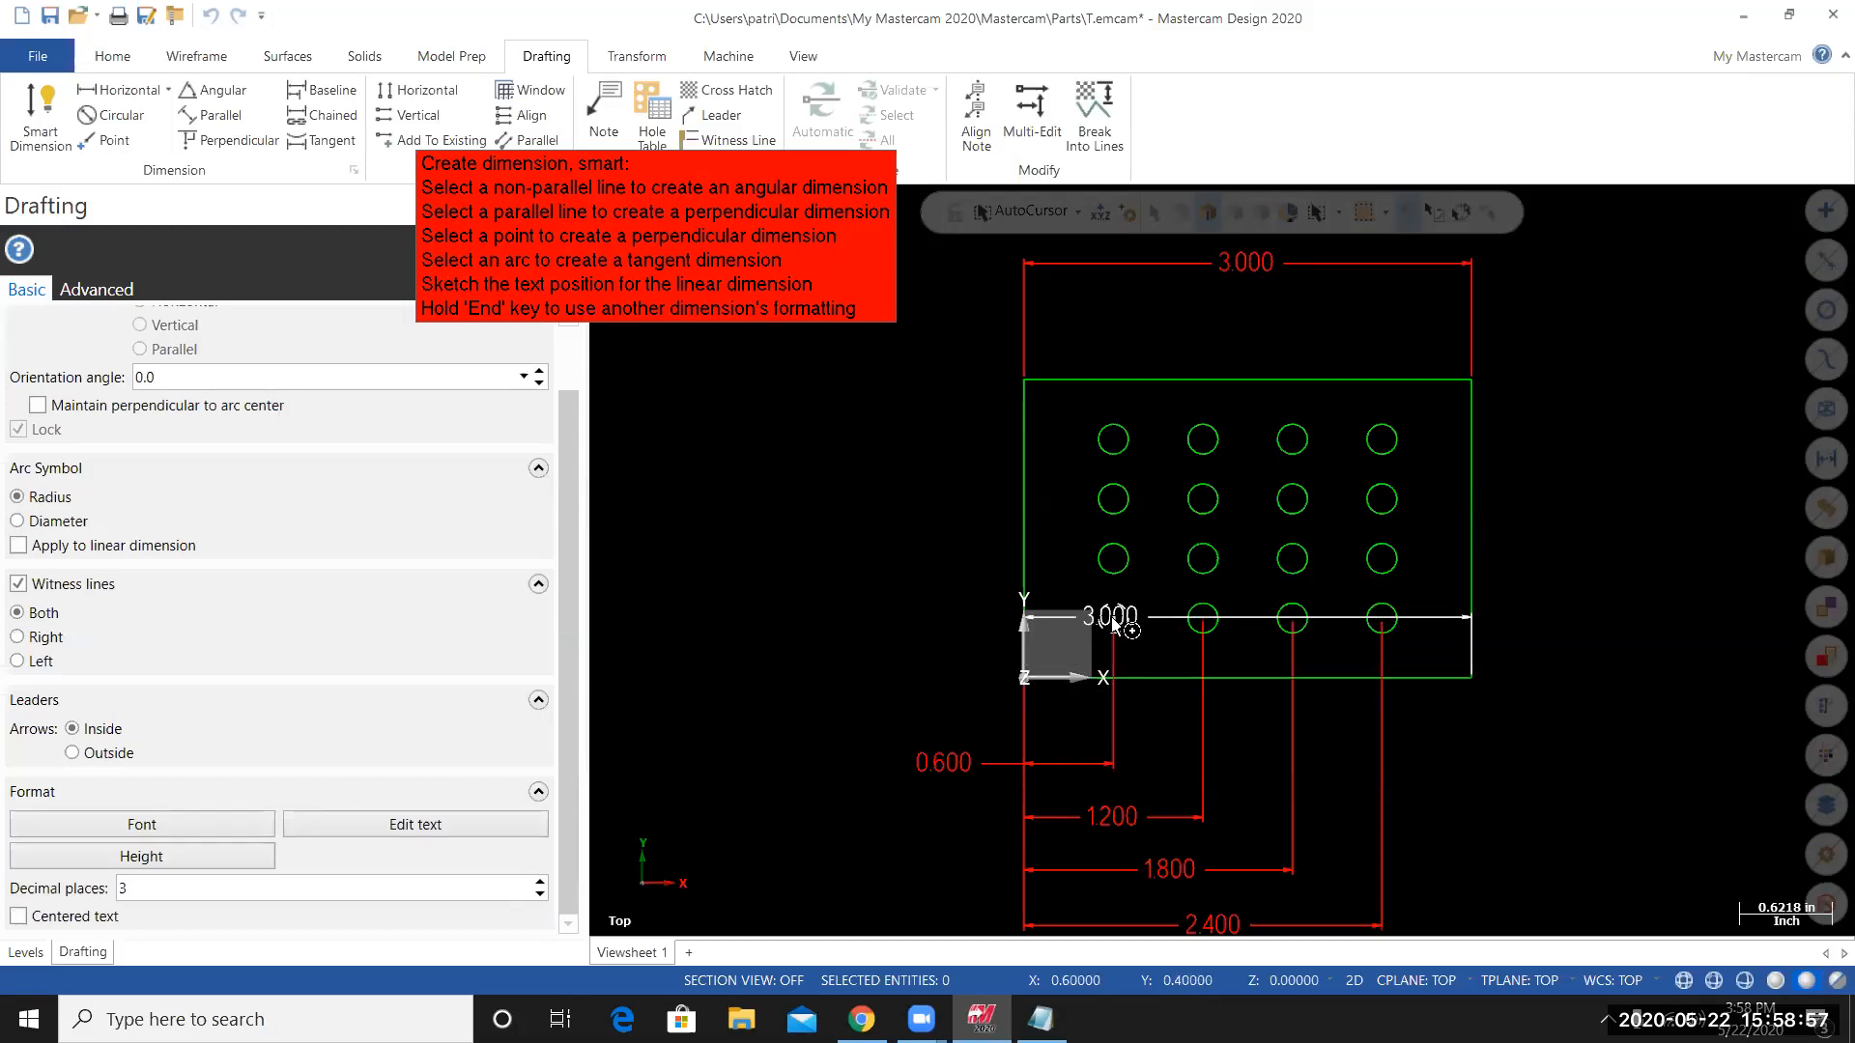
click(1113, 621)
click(916, 646)
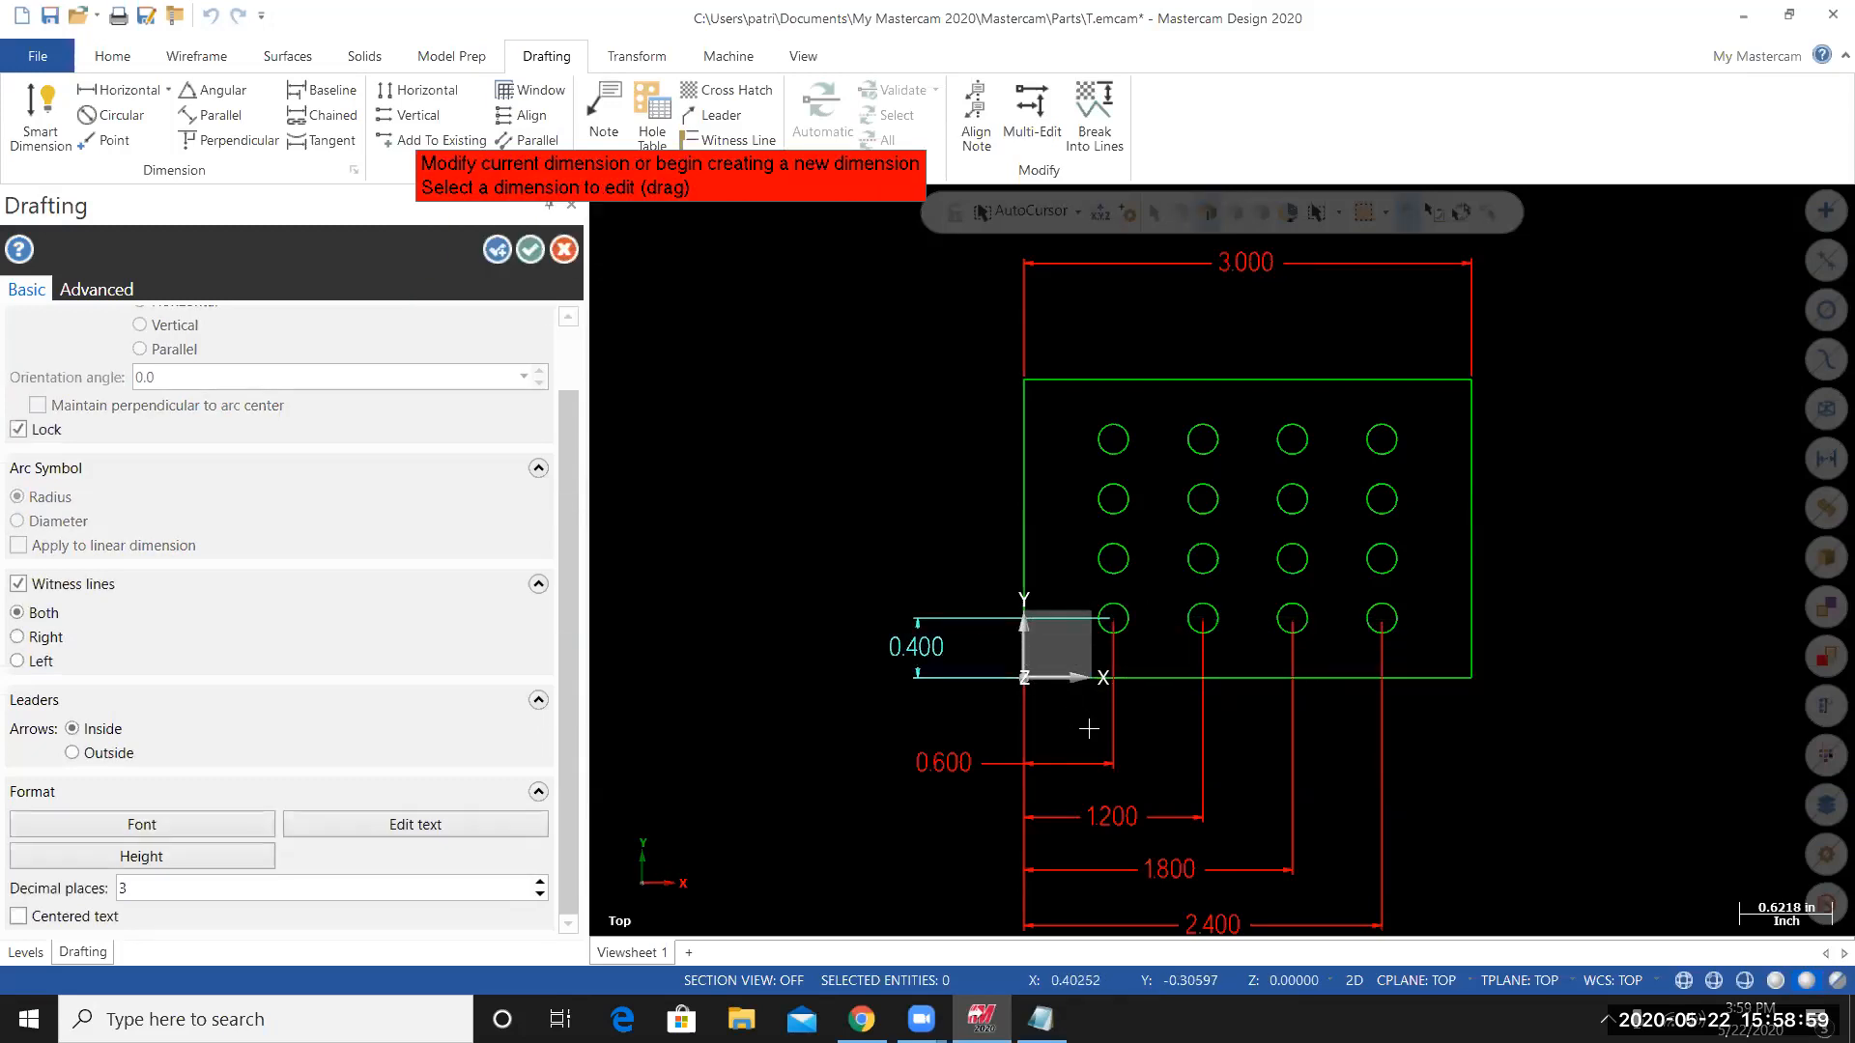
click(1173, 678)
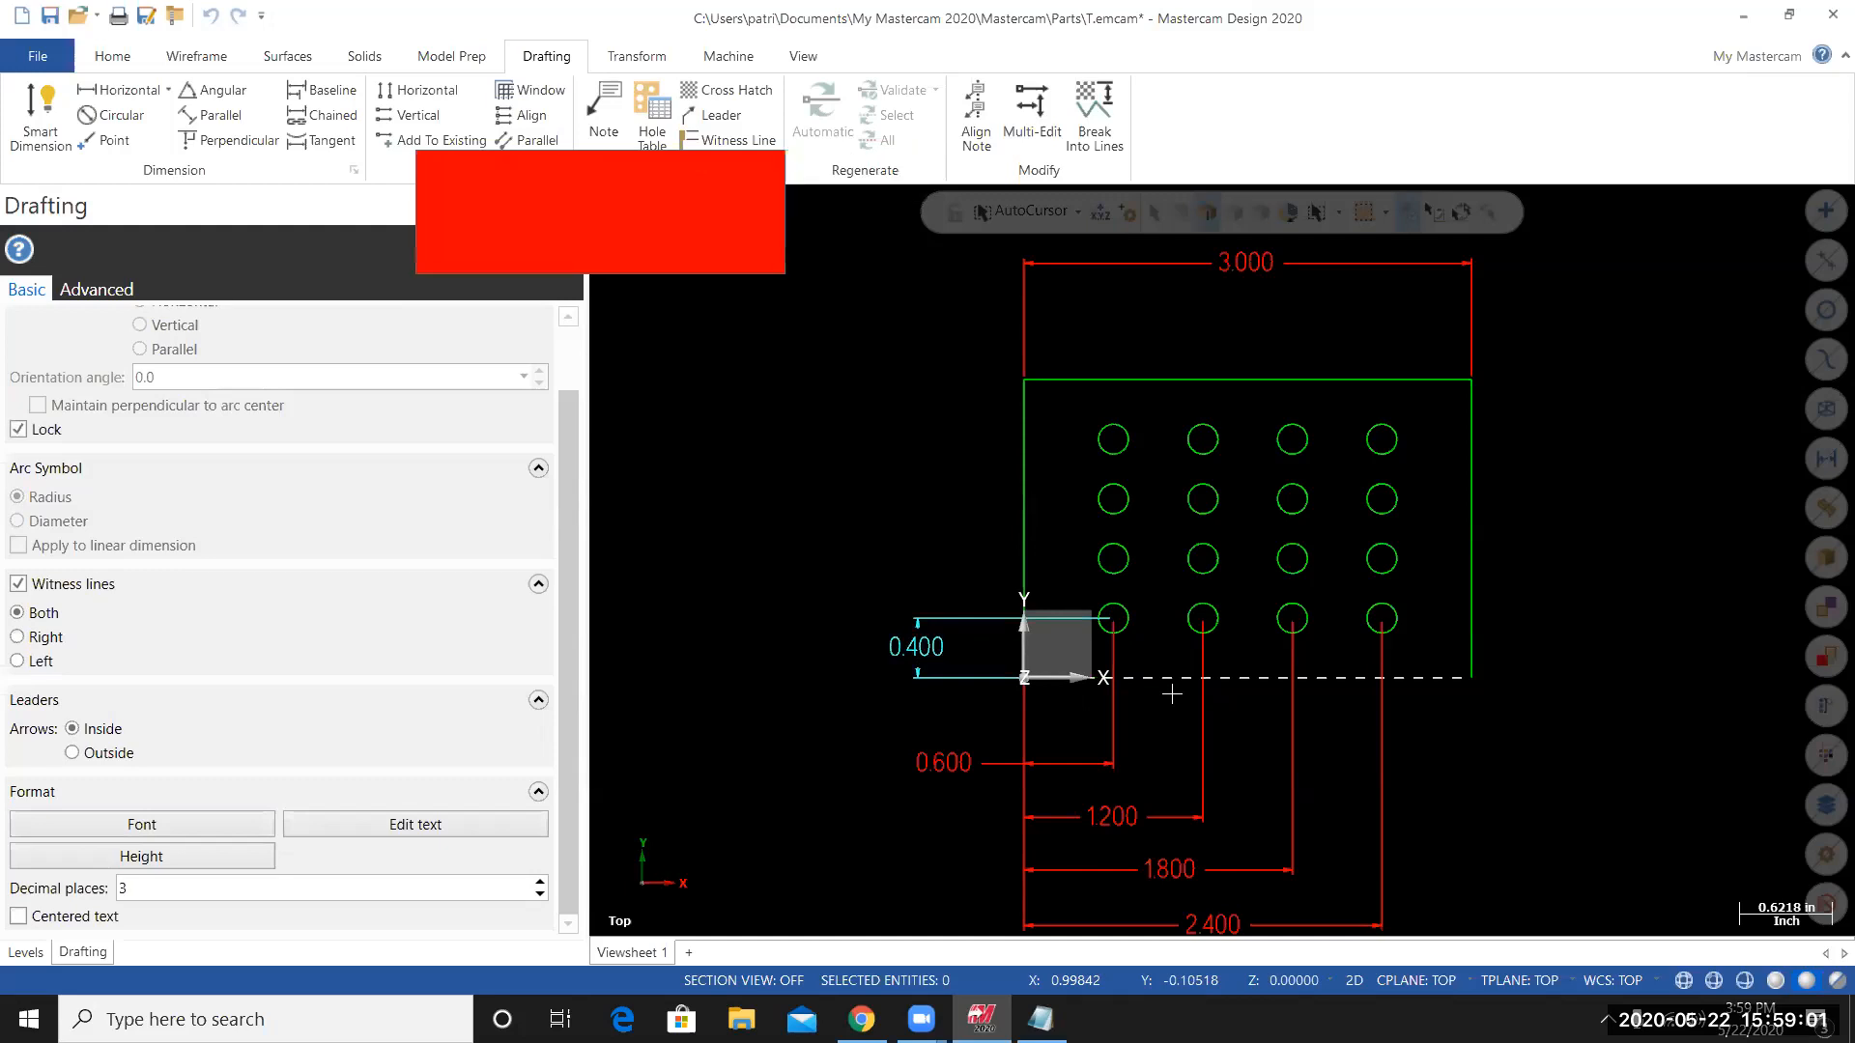
click(1114, 558)
click(829, 614)
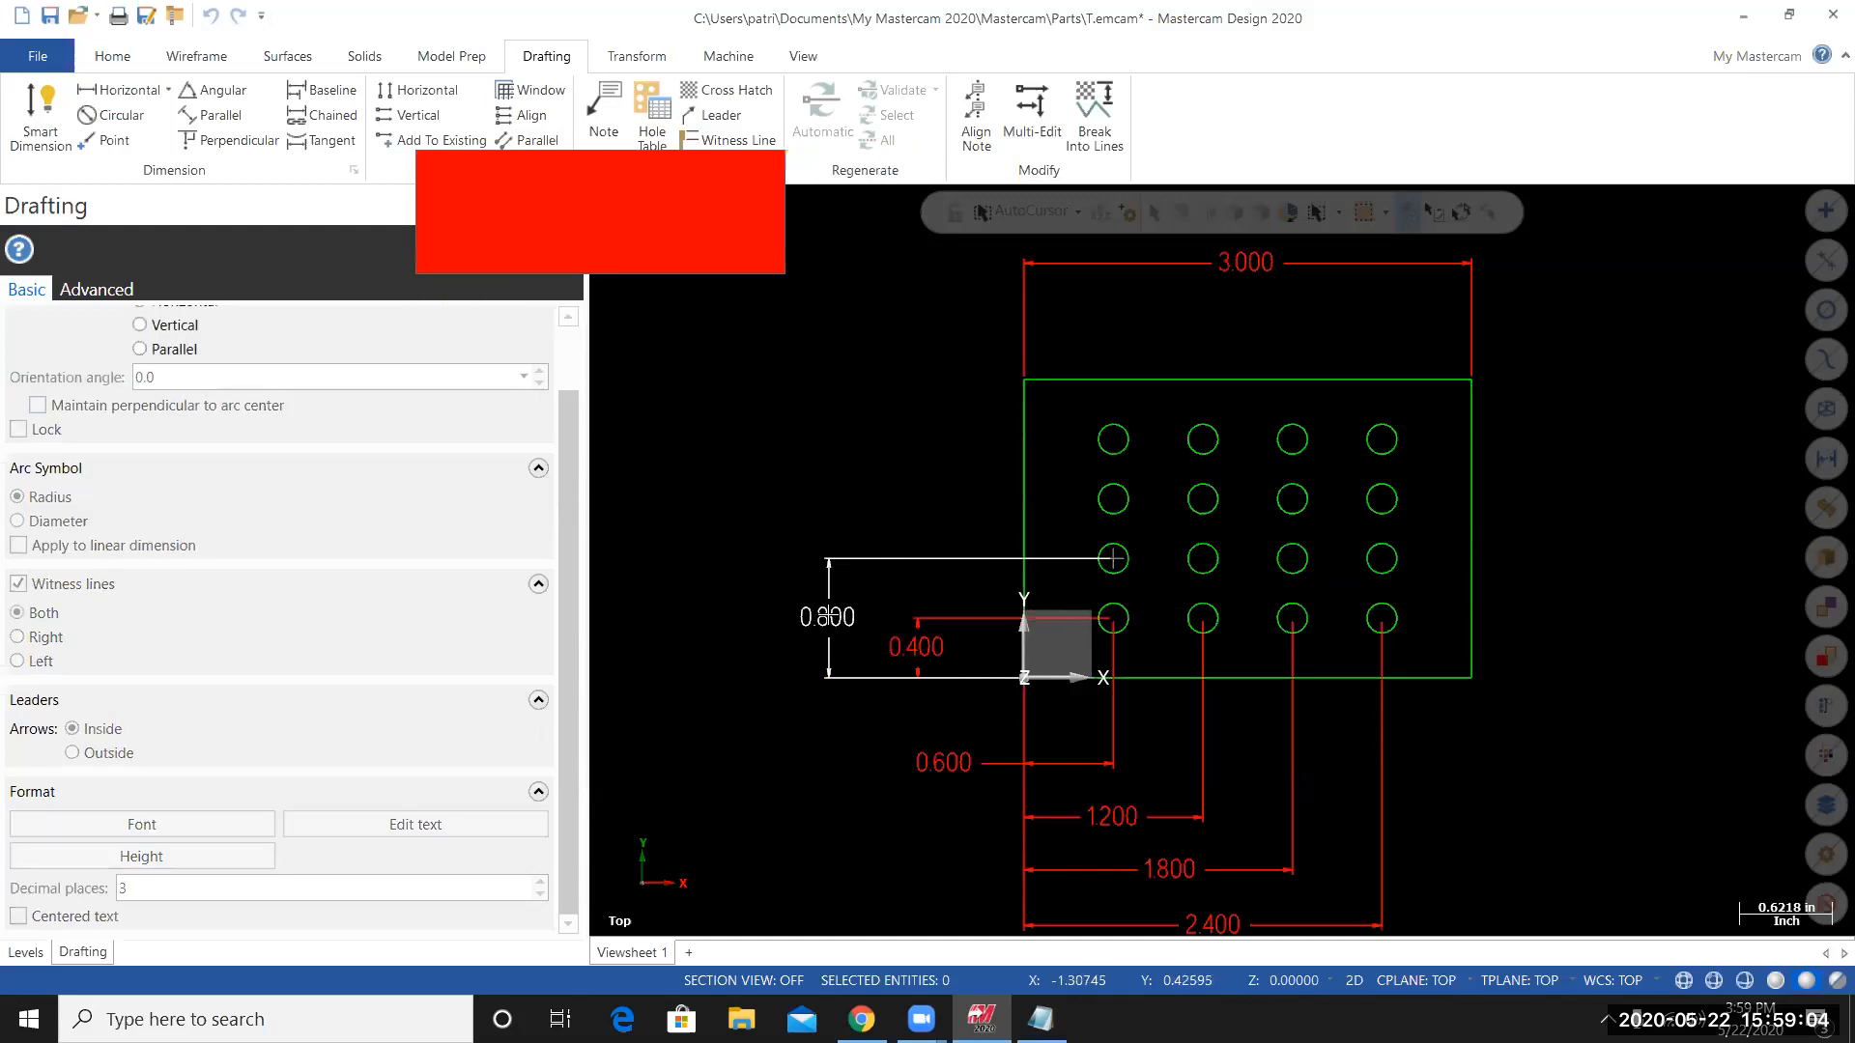
Dimension the vertical distances from the plate's bottom edge to the two upper holes of the first column, stacked left of the plate.
click(1240, 682)
click(1113, 498)
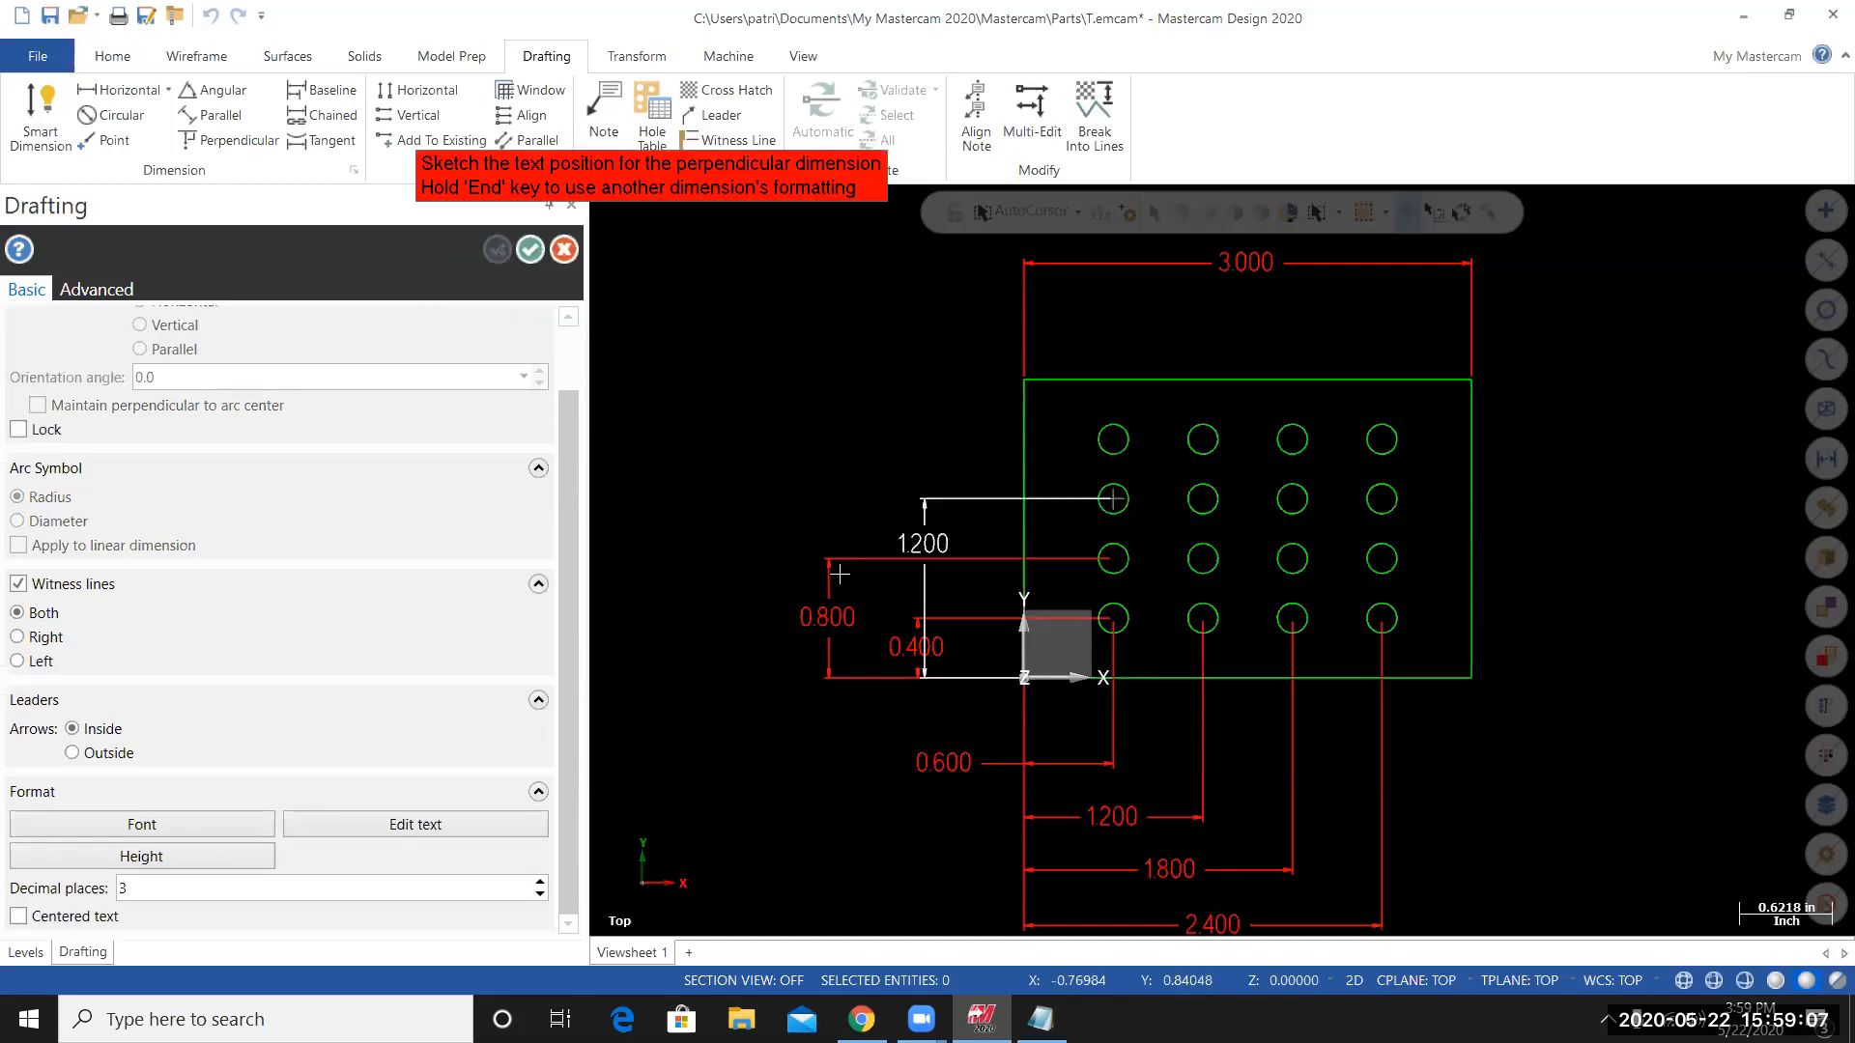
click(742, 587)
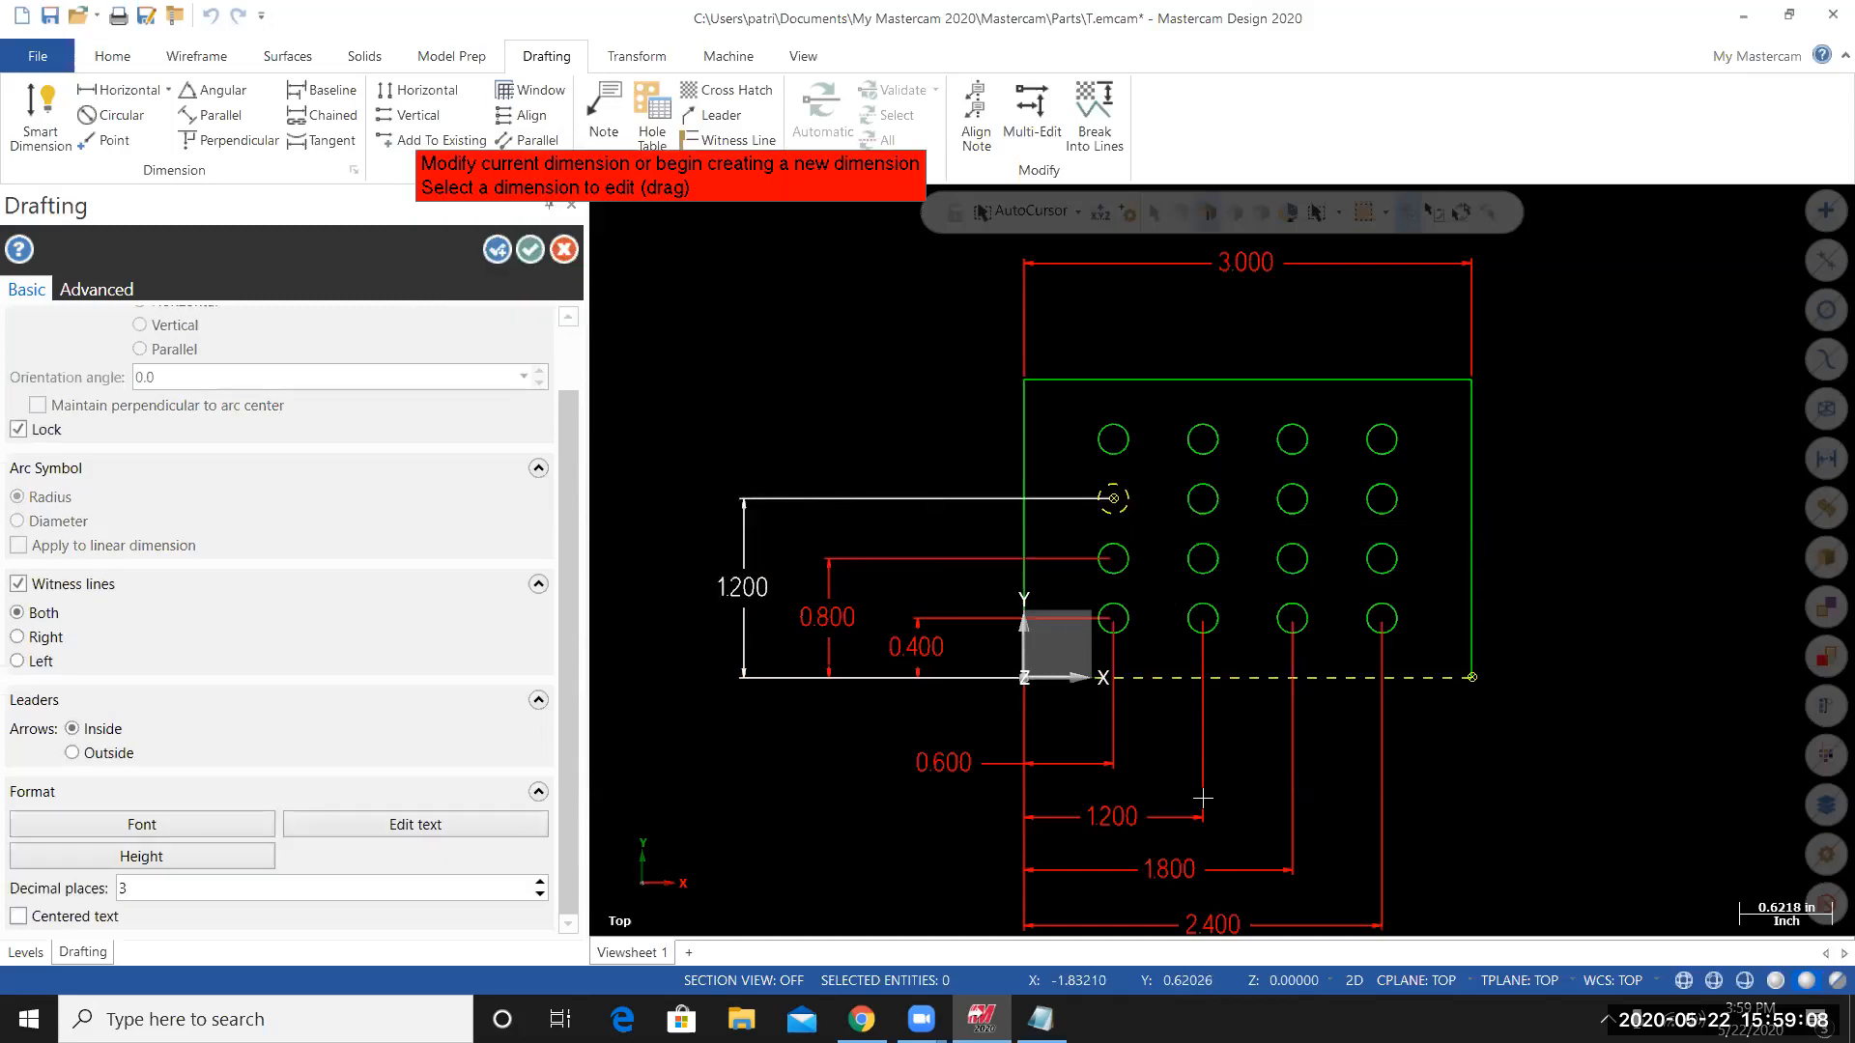
click(1342, 682)
click(1113, 440)
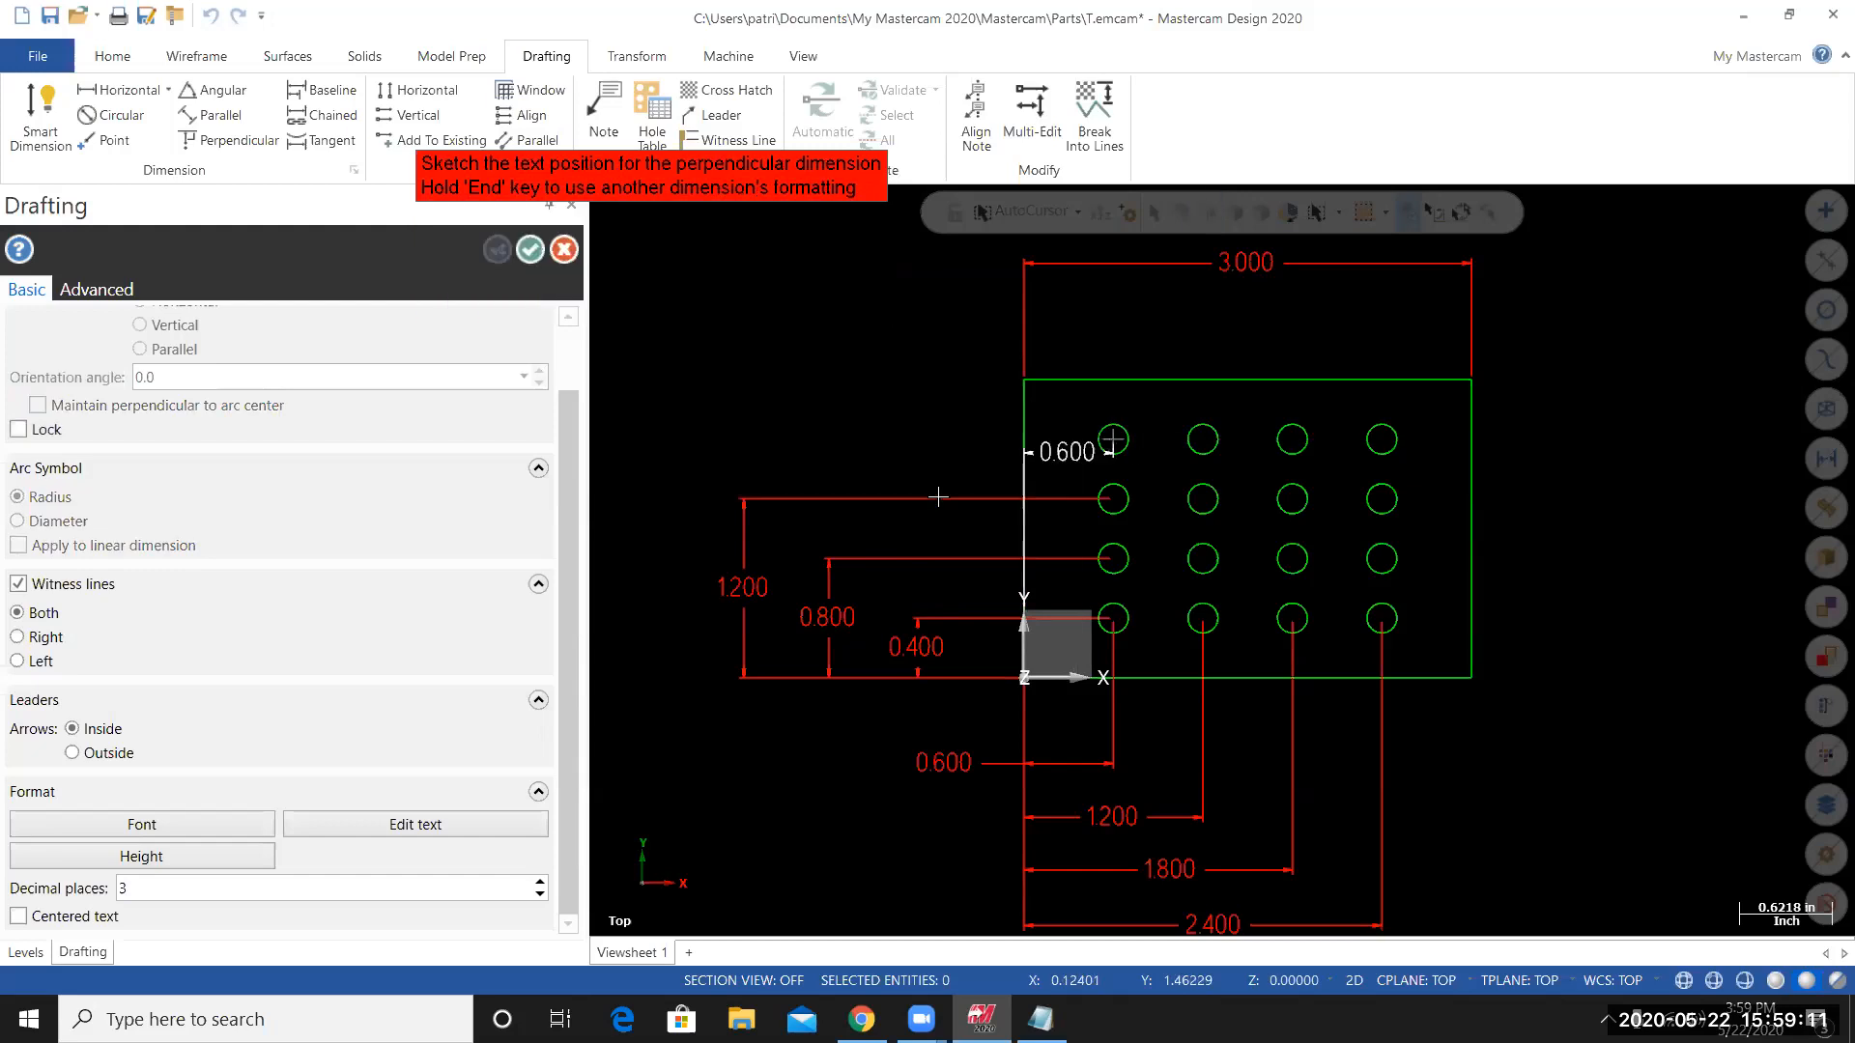
click(658, 557)
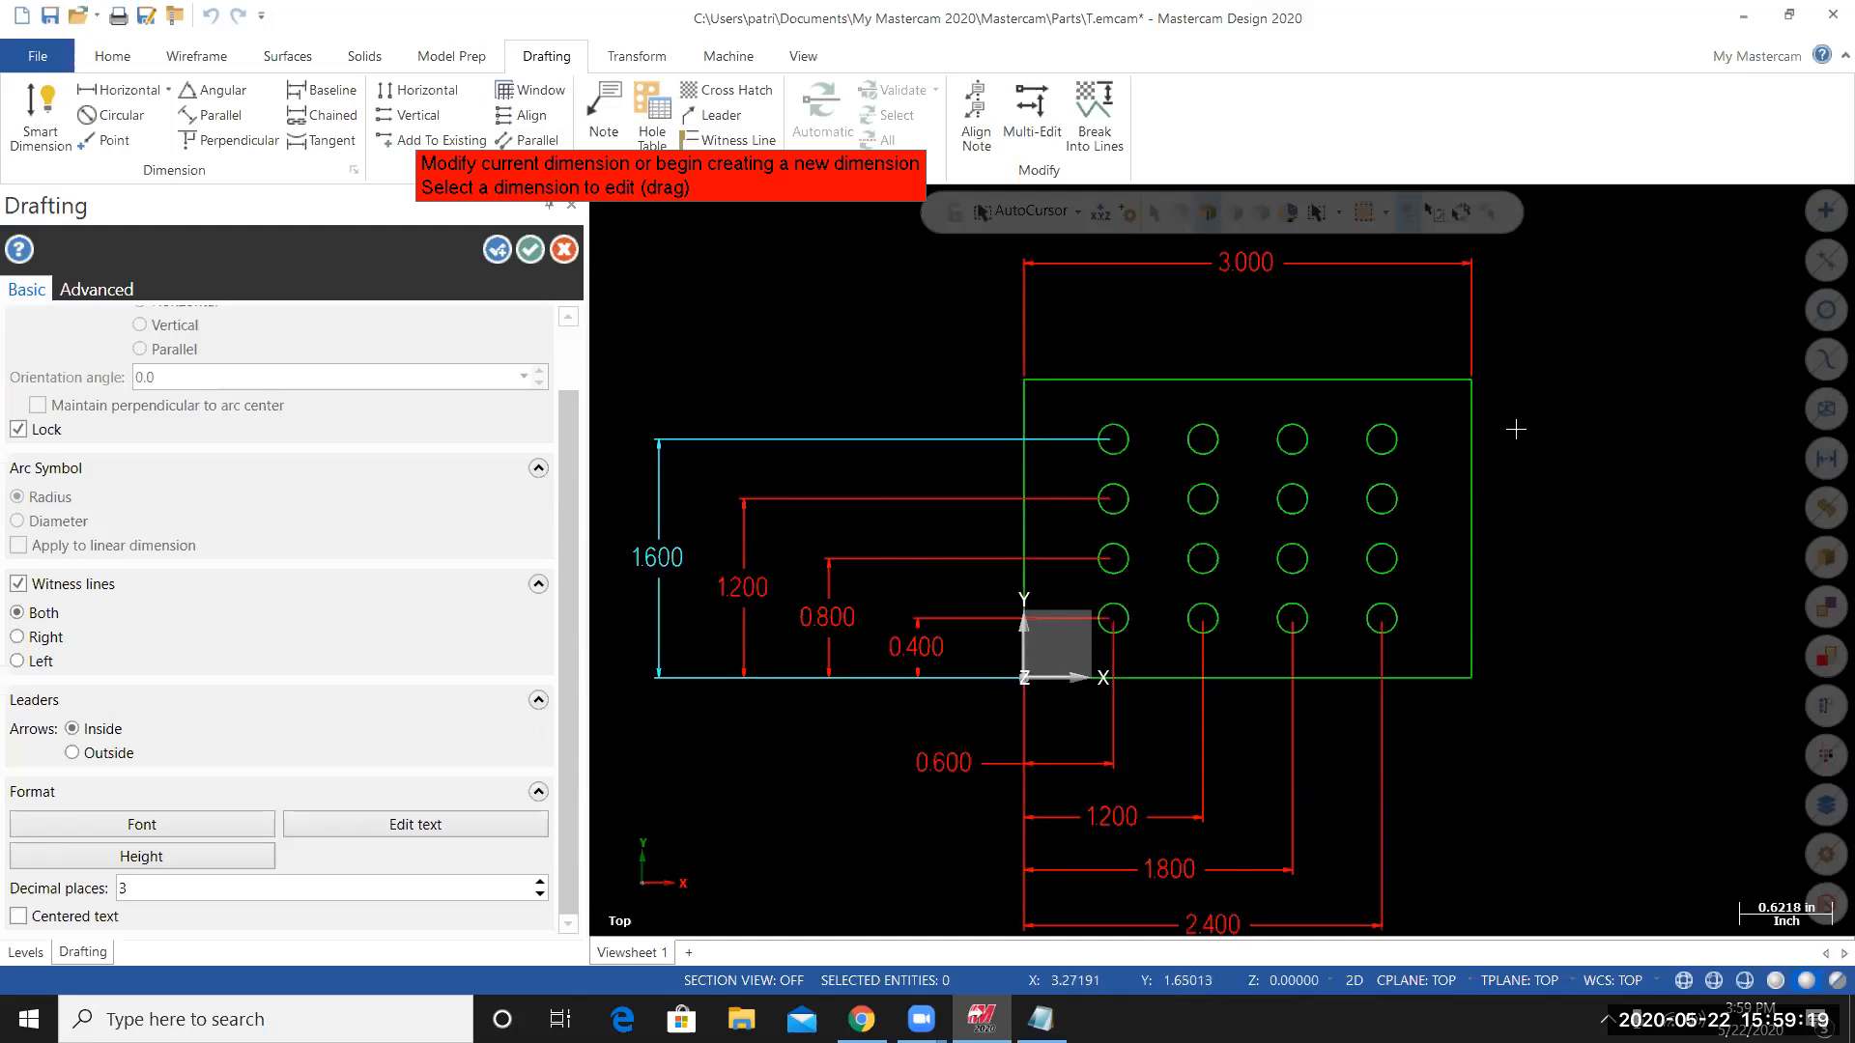
Dimension the plate's overall height along its right edge, with the text outside the part.
click(1485, 435)
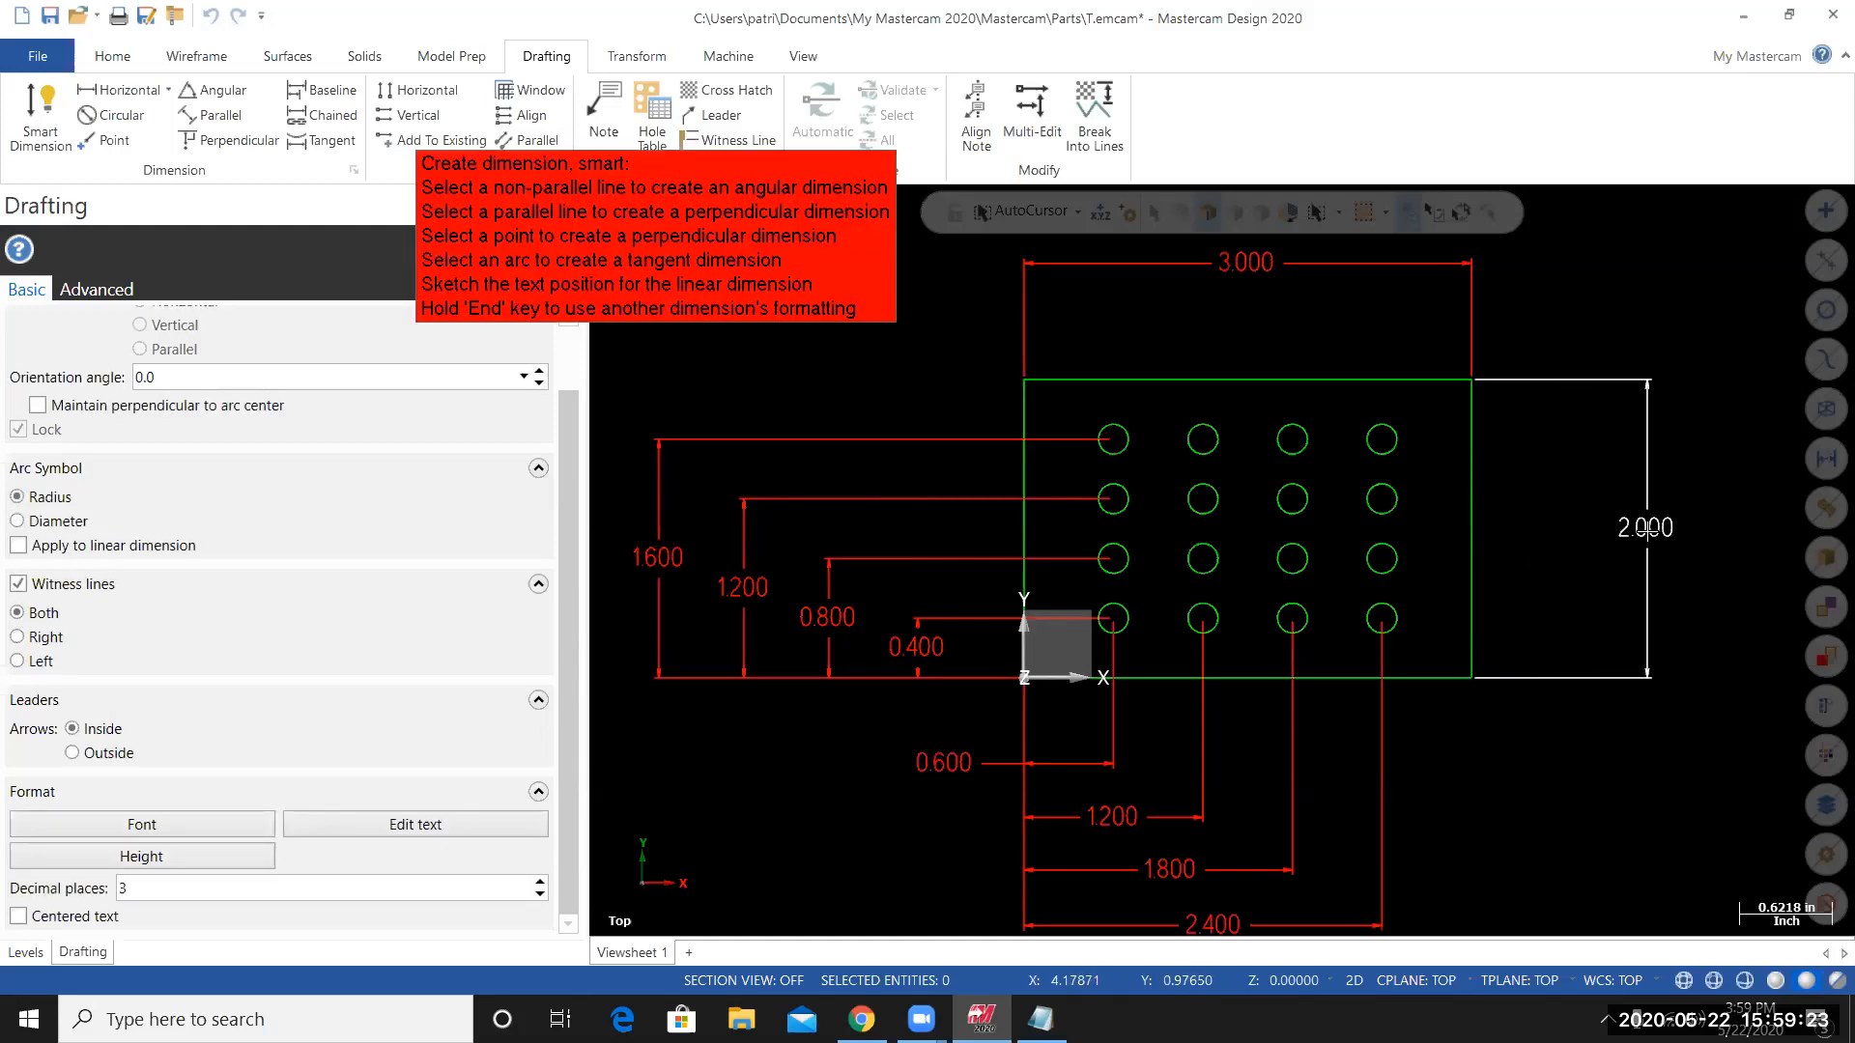
click(1582, 571)
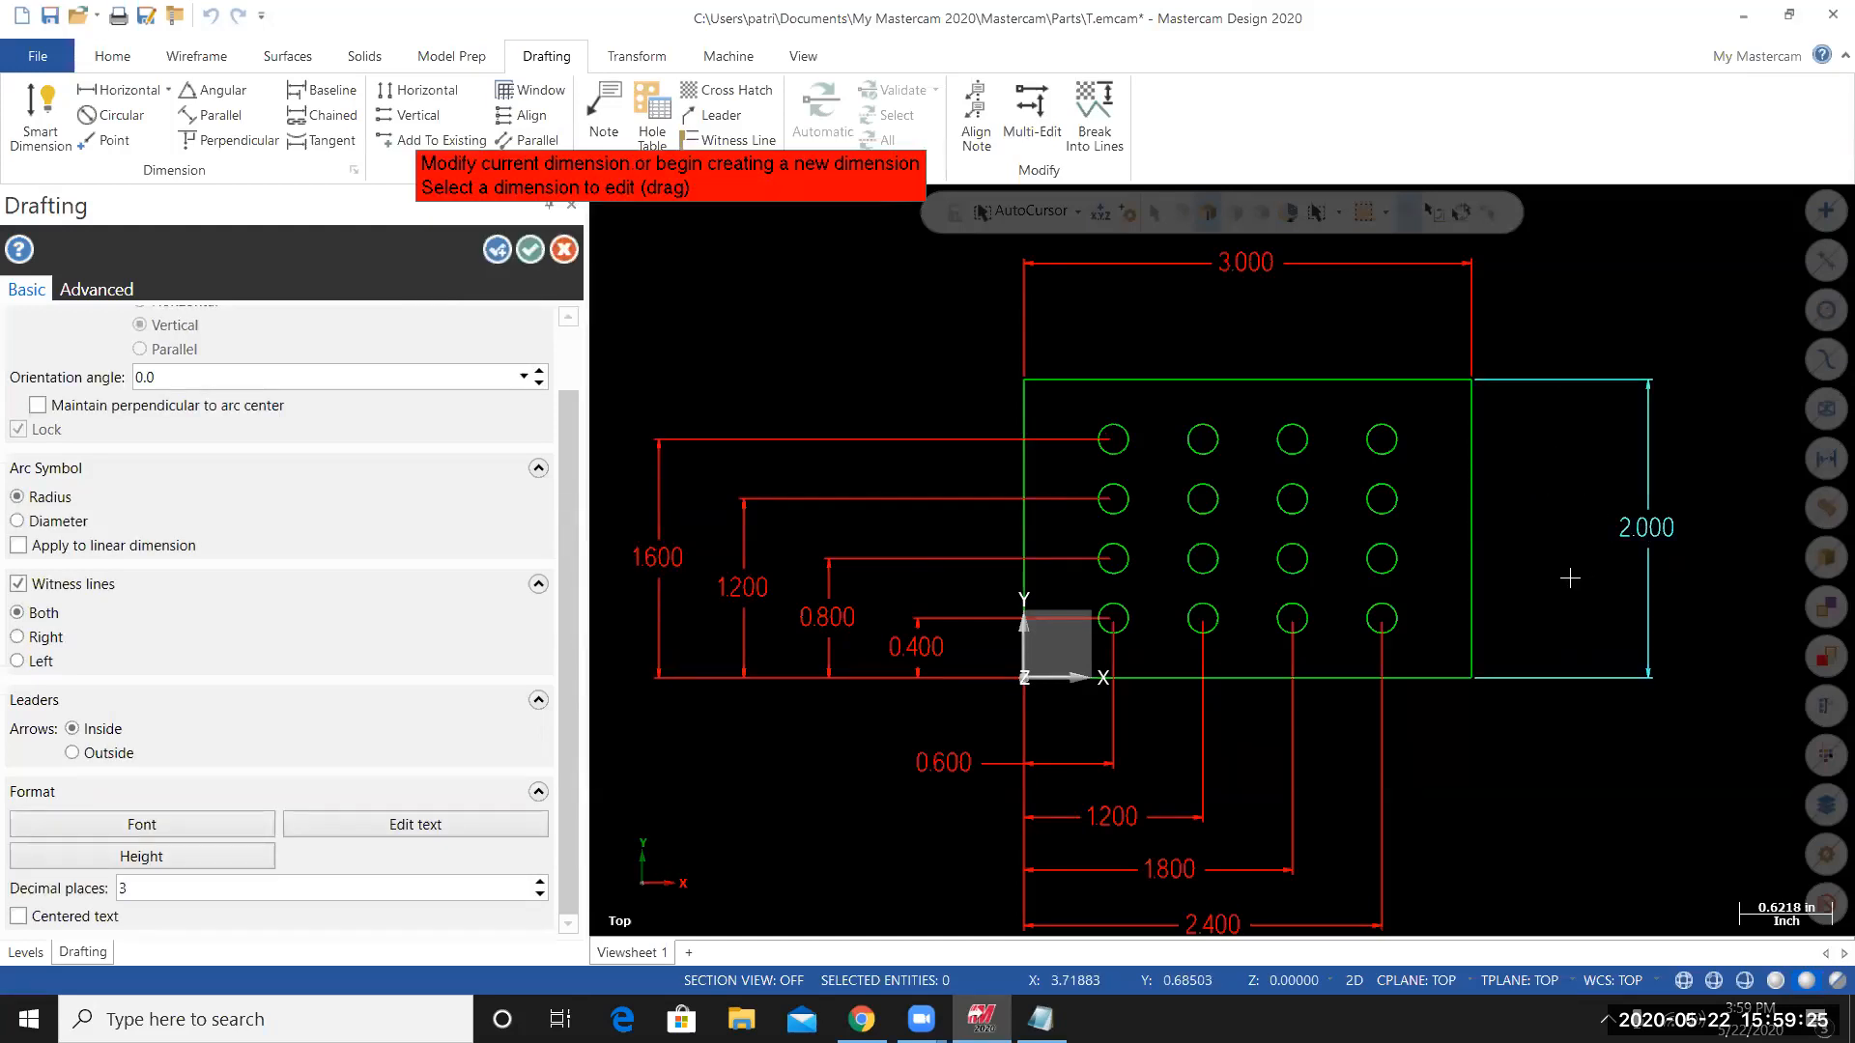
Dimension the diameter of the fourth bottom-row hole with outside arrows, placing the text beyond the plate's lower-right corner.
scroll(1498, 636, up, 5)
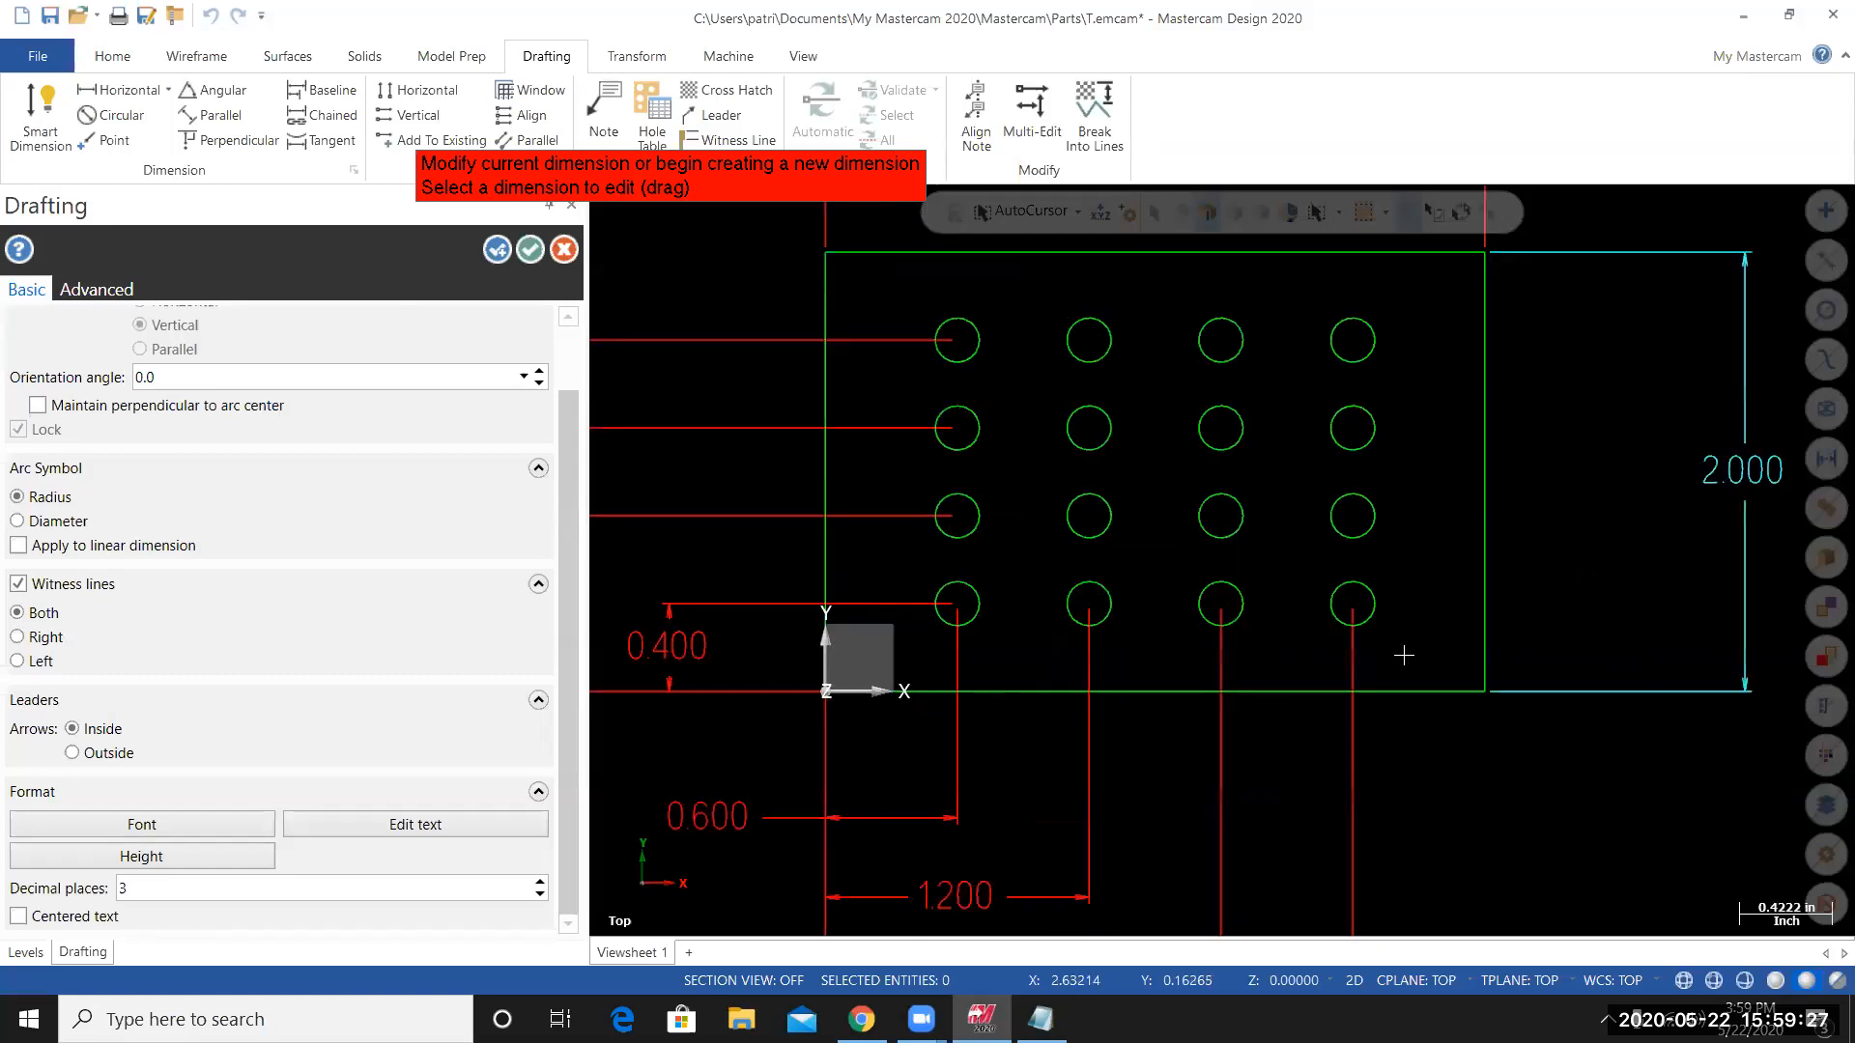
scroll(1387, 646, up, 1)
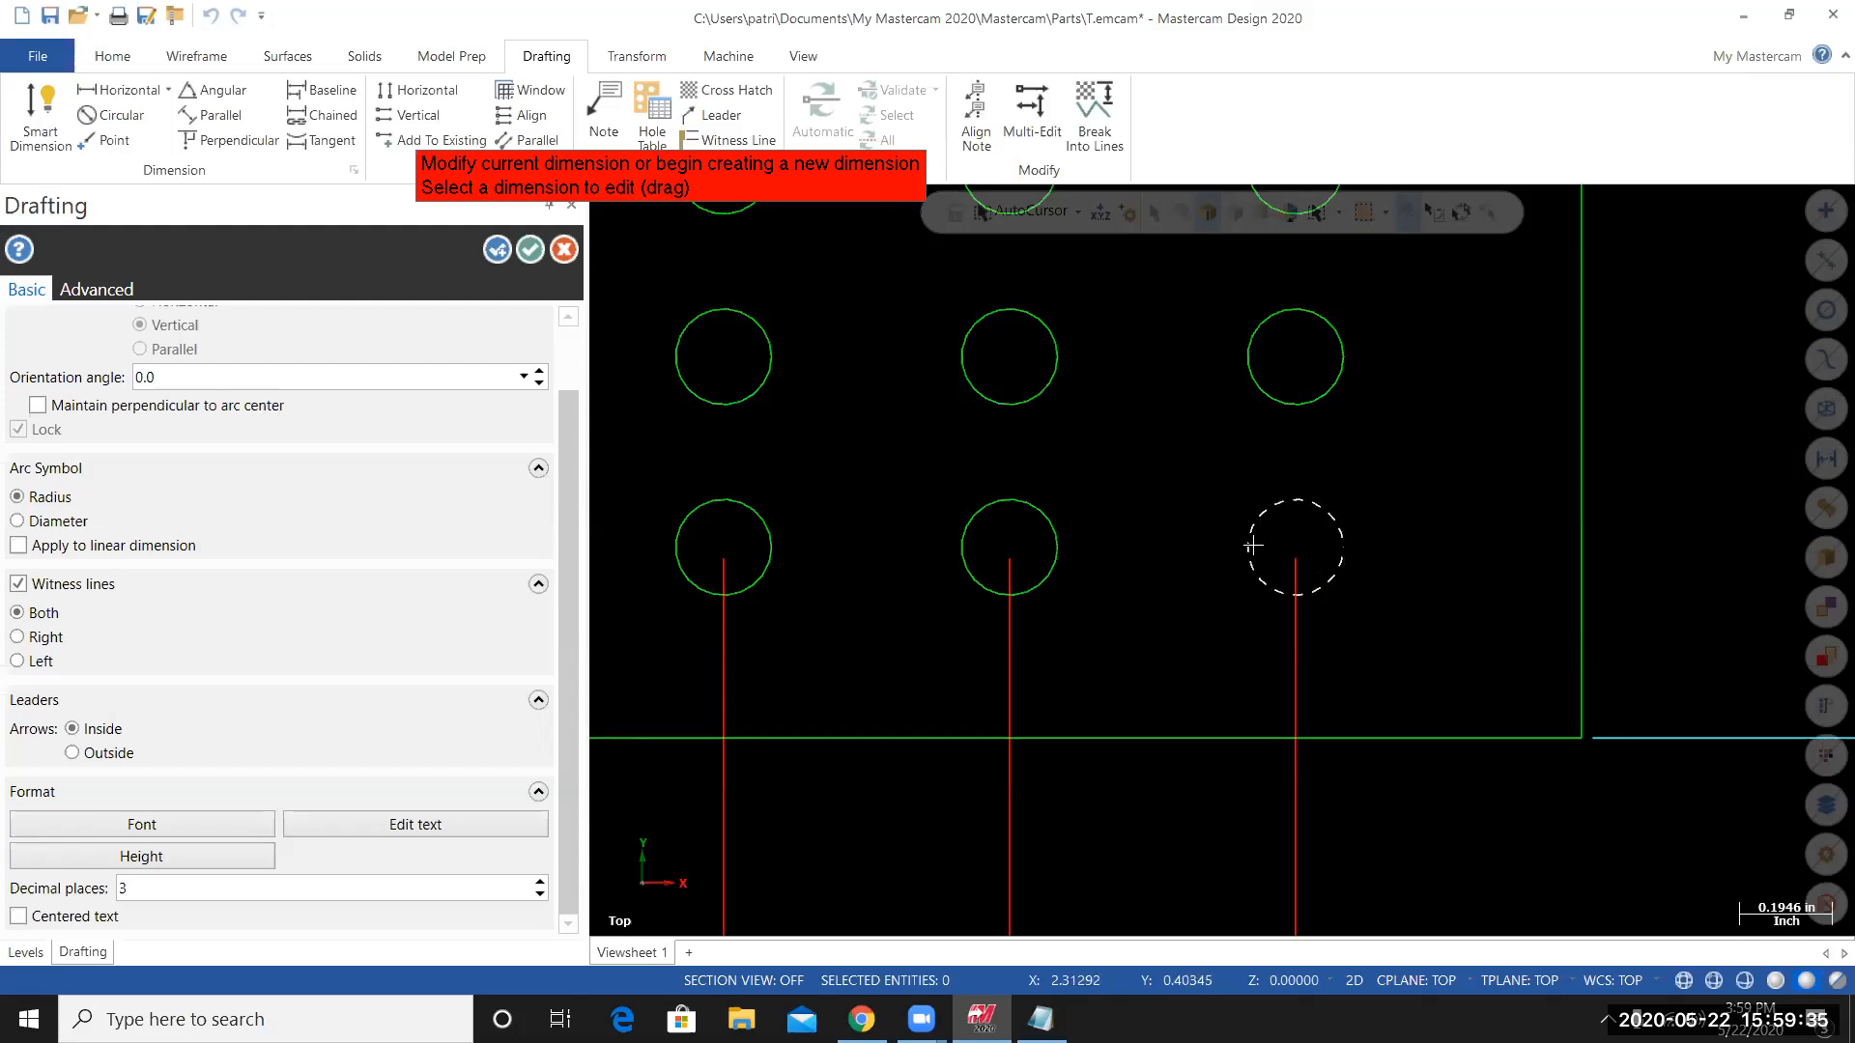
click(1339, 591)
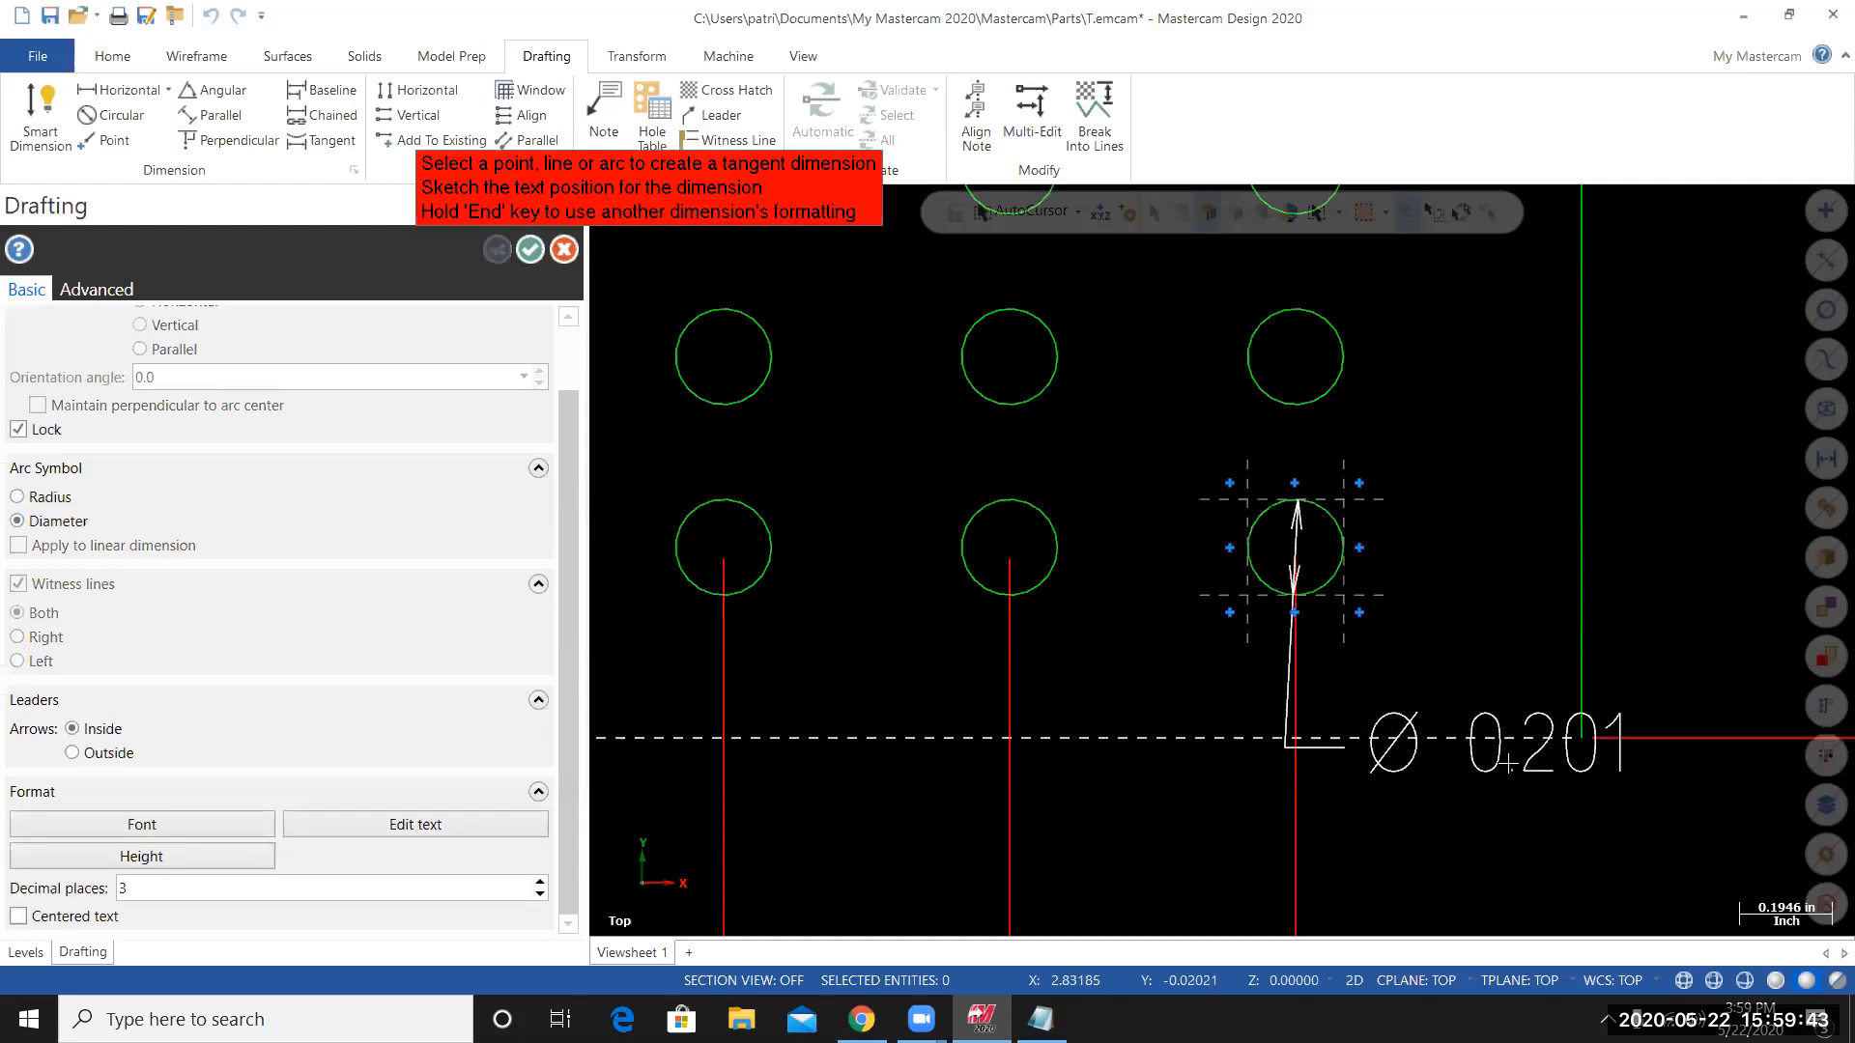
scroll(1593, 804, down, 3)
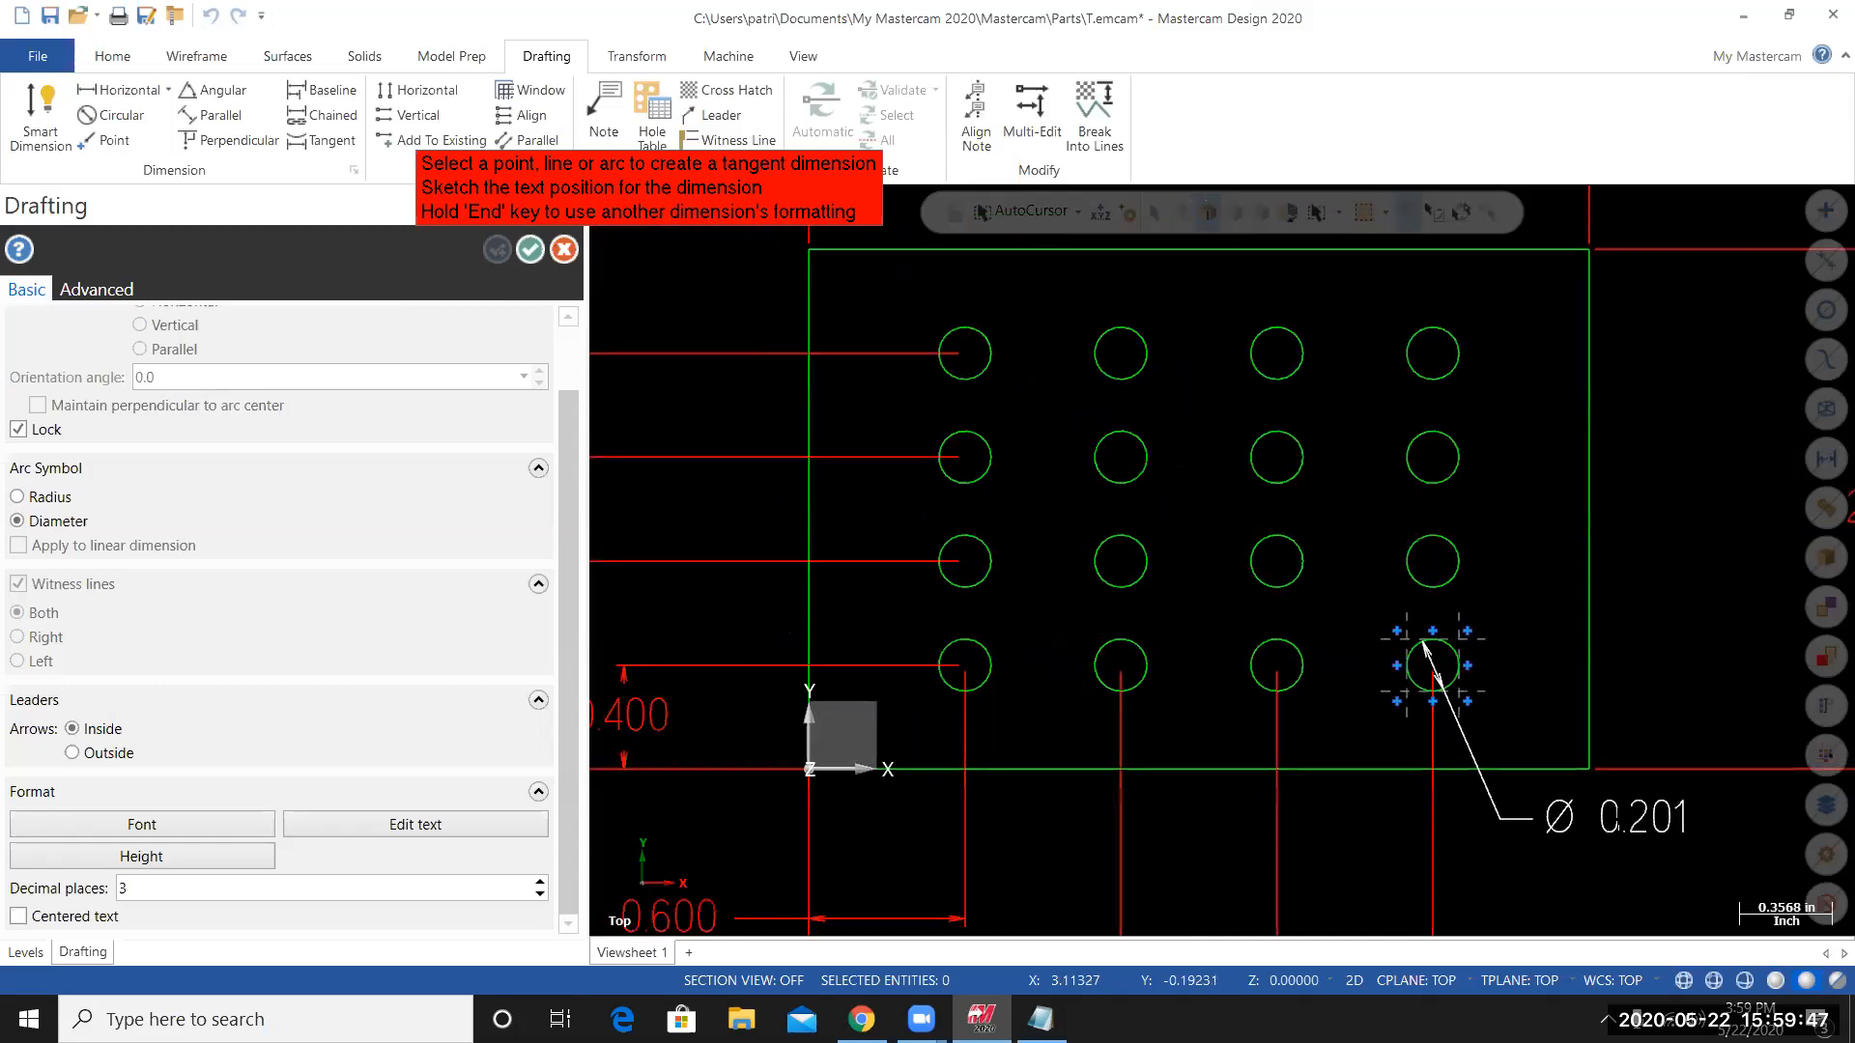
key(Right)
key(Right)
key(Right)
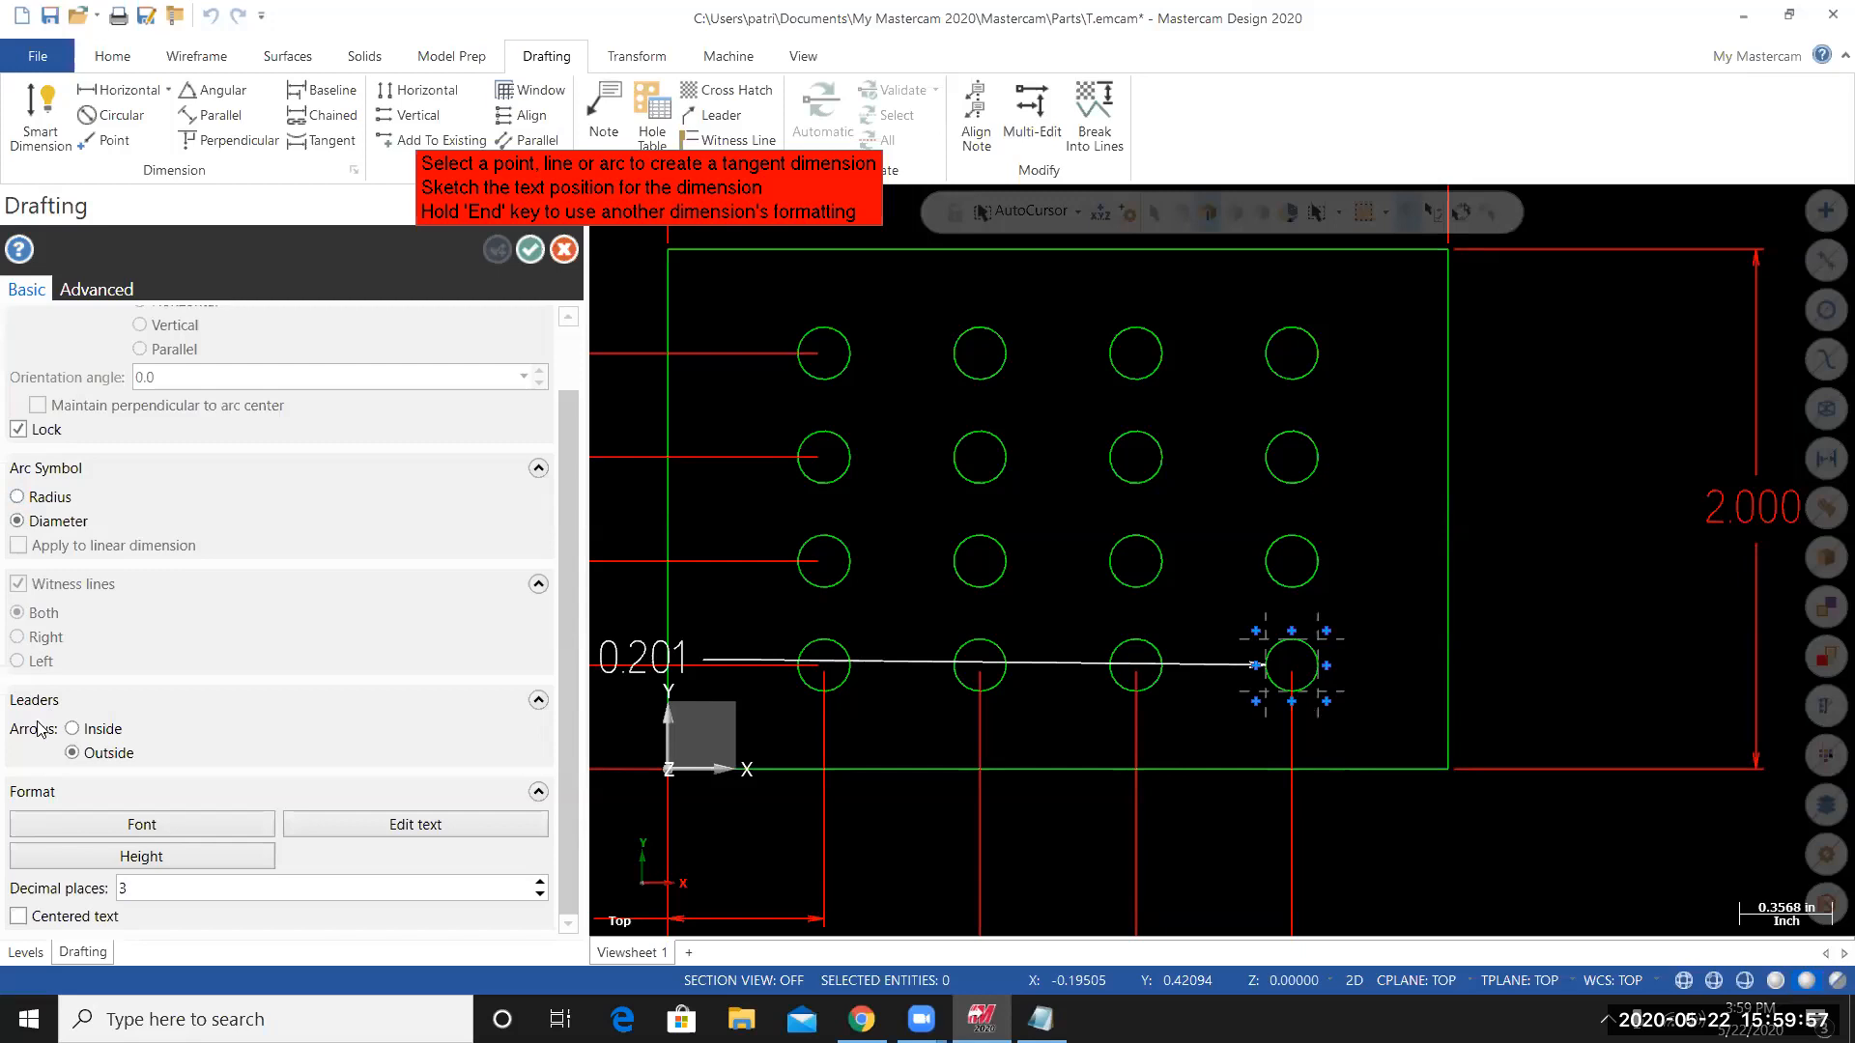
click(73, 730)
click(72, 754)
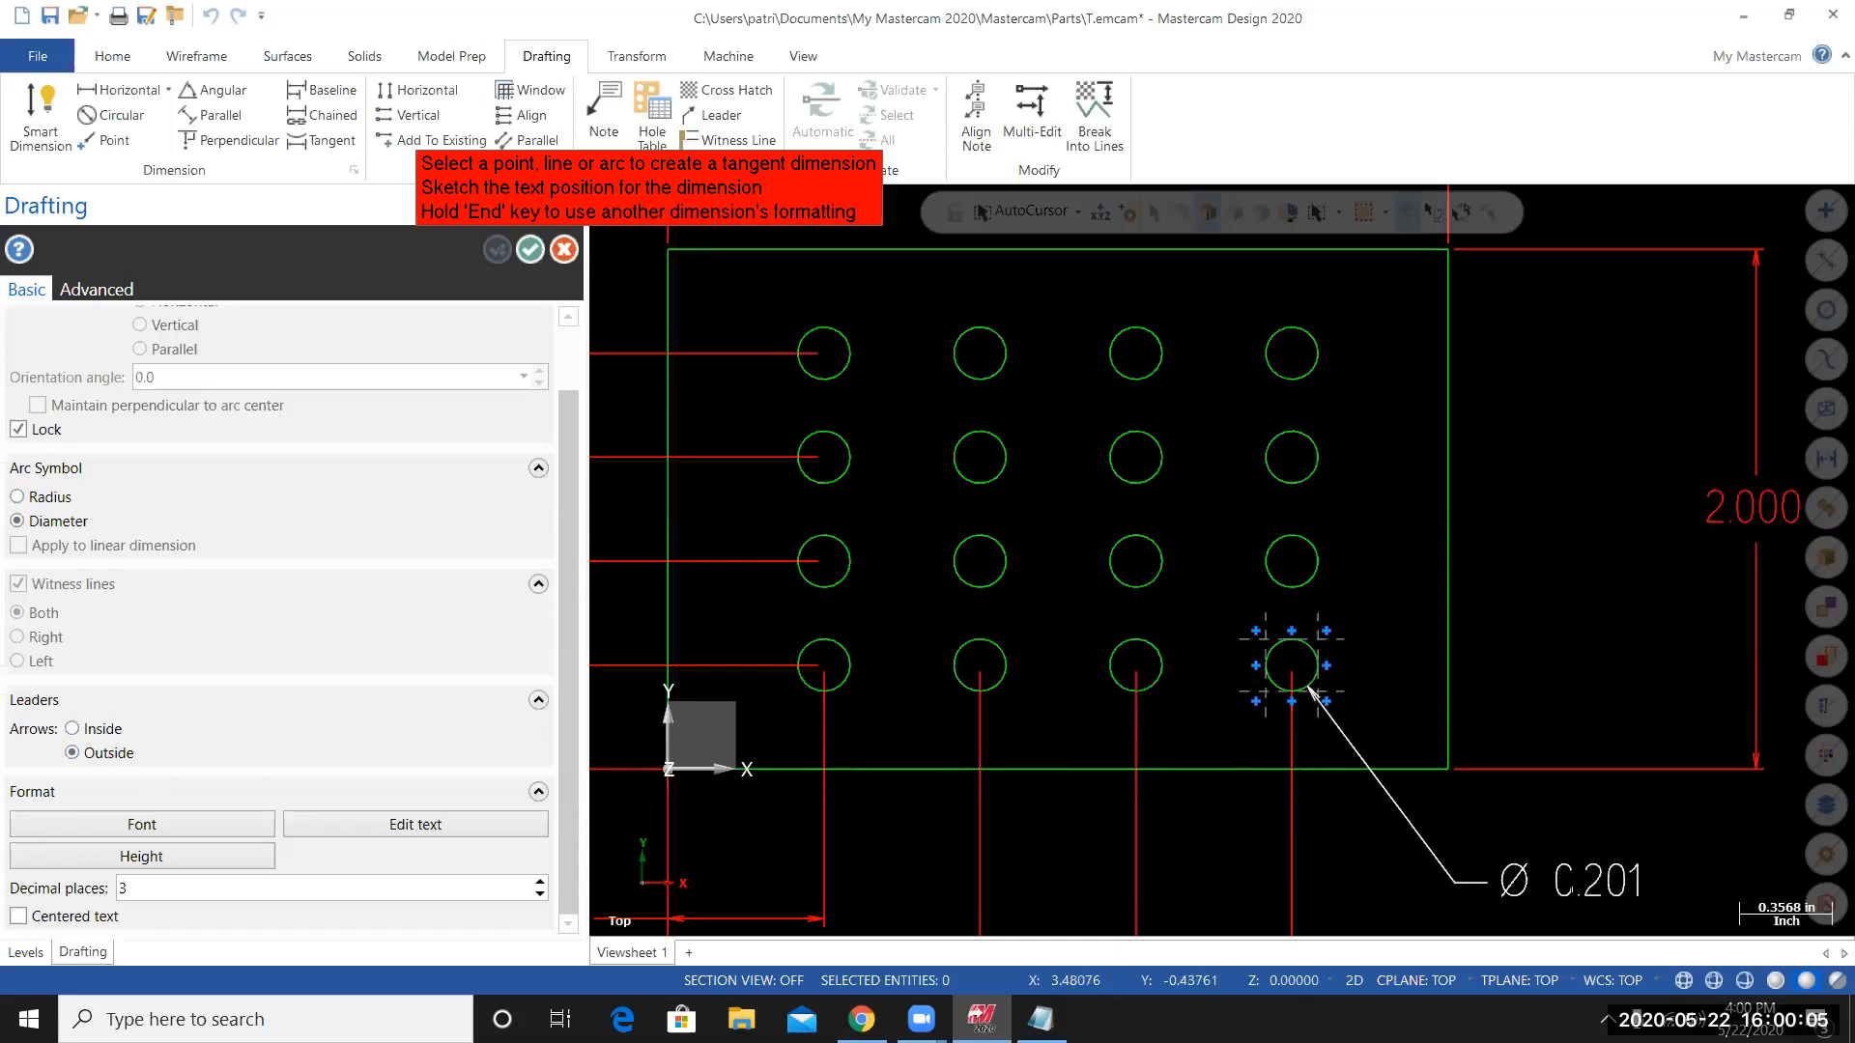
click(1498, 881)
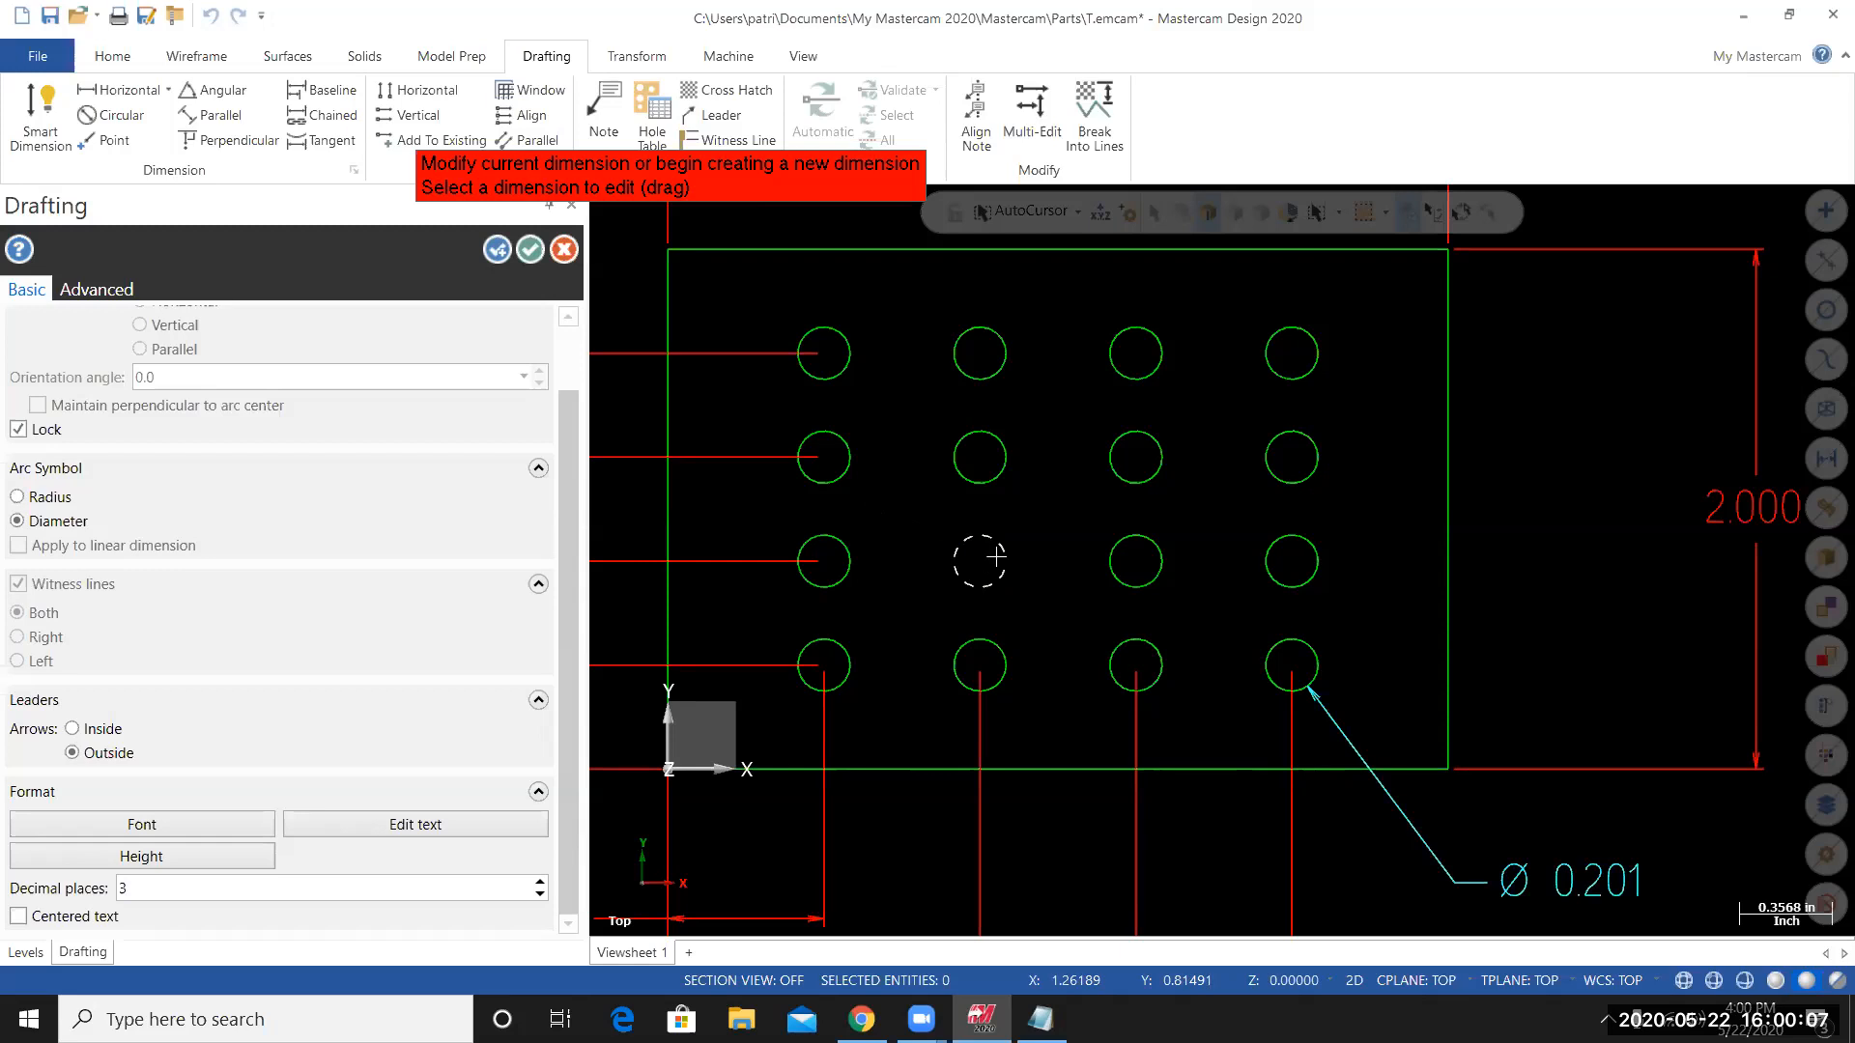
Fit the whole dimensioned plate in the view and finish the dimensioning command.
scroll(996, 556, down, 3)
right_click(1049, 411)
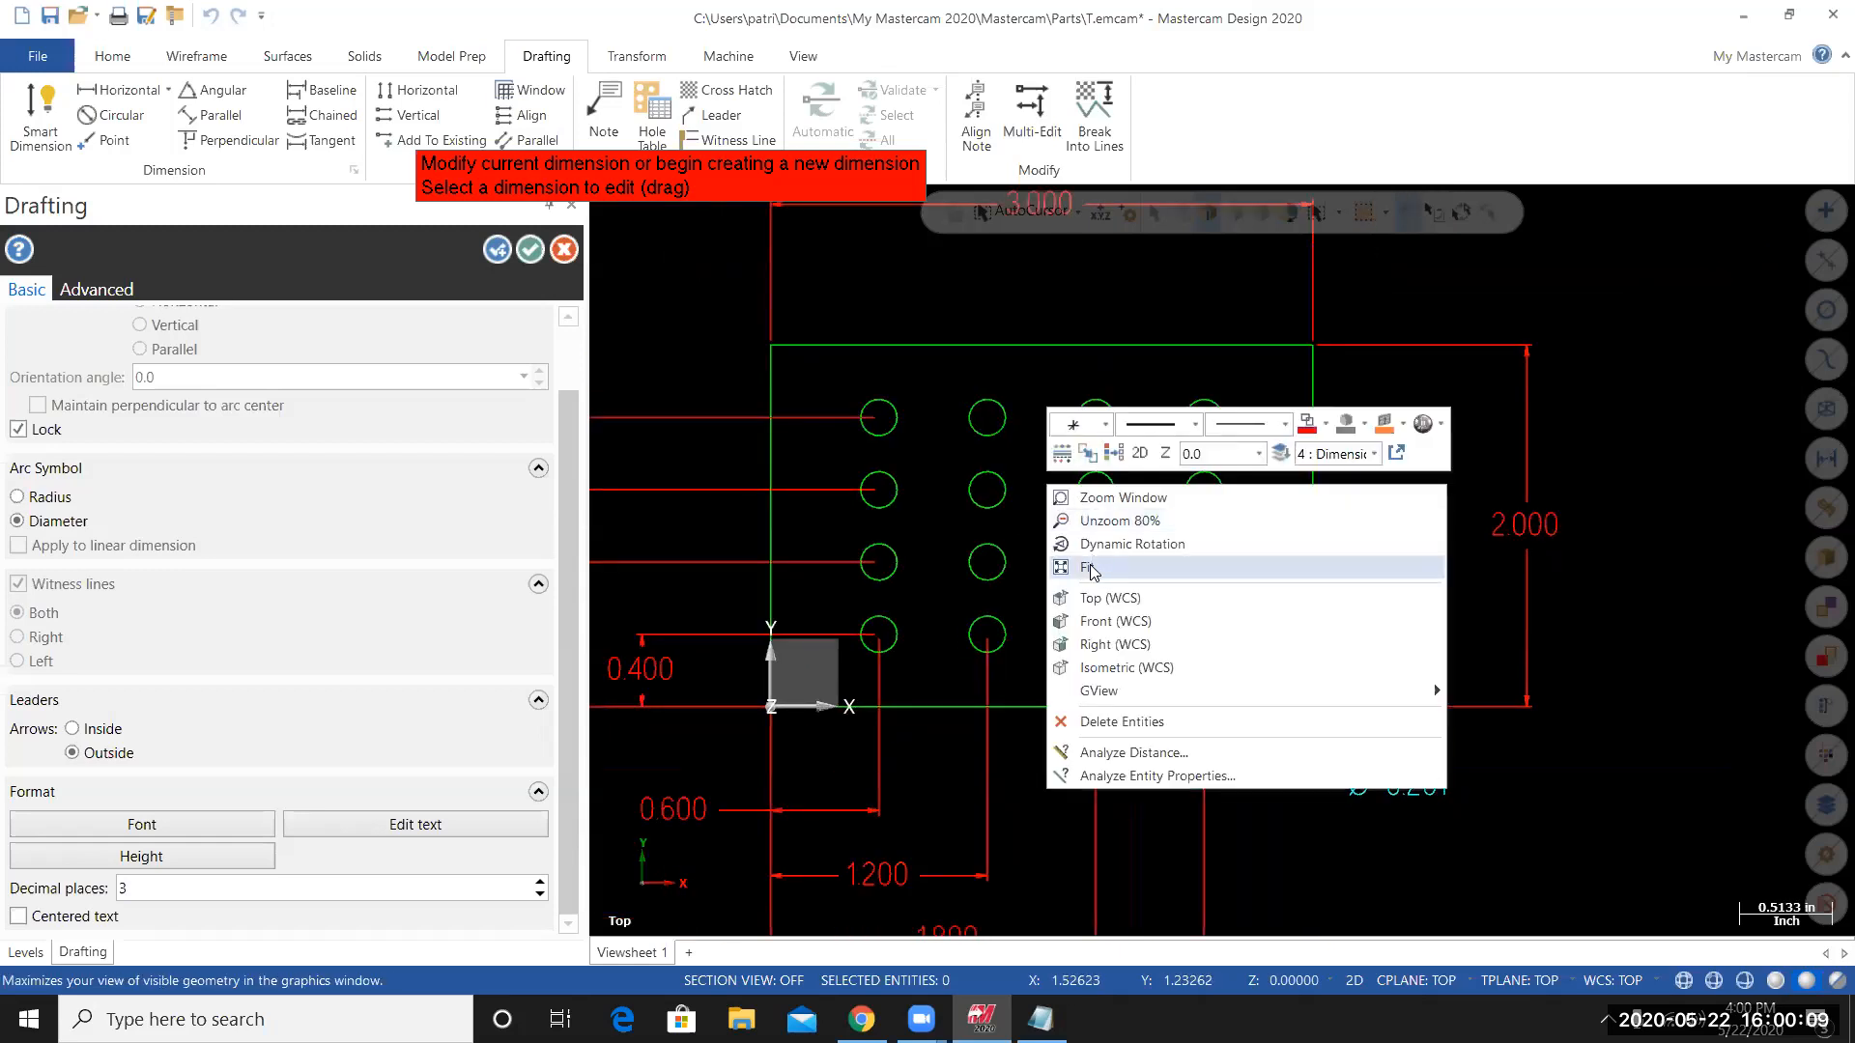
click(1090, 568)
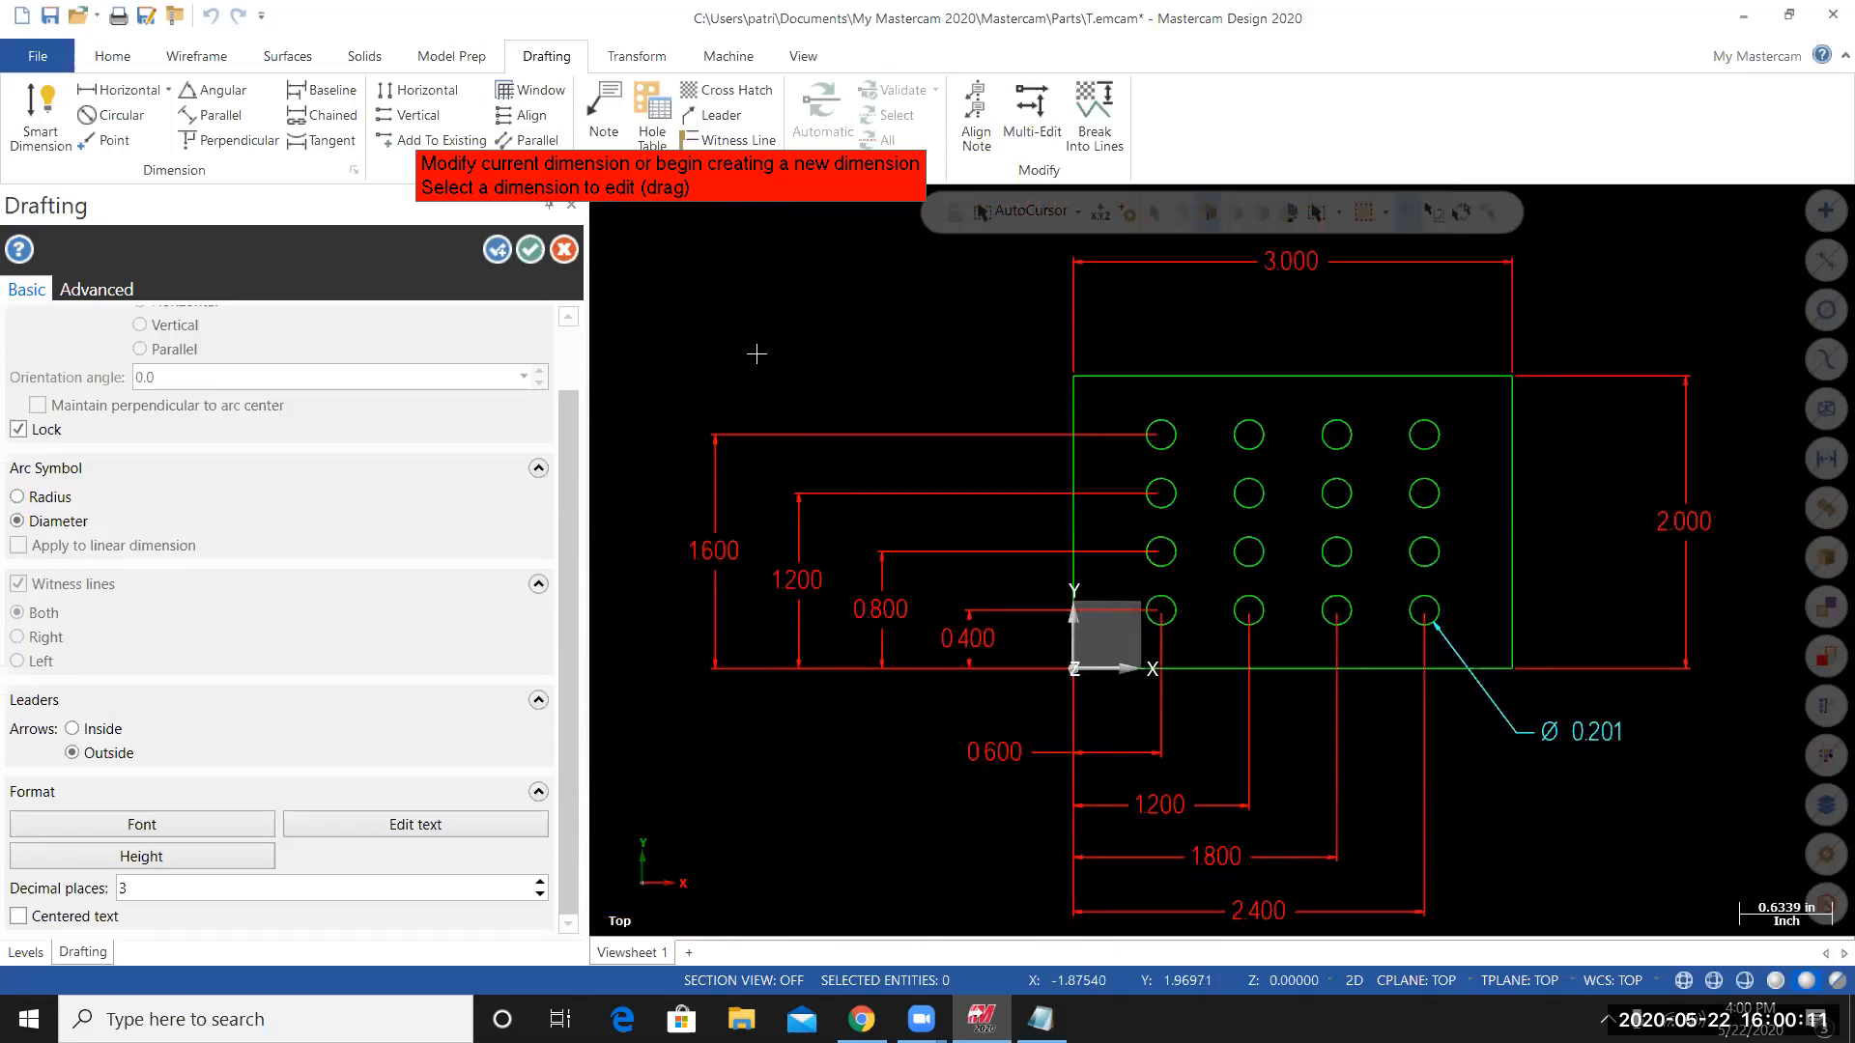
click(677, 383)
click(529, 250)
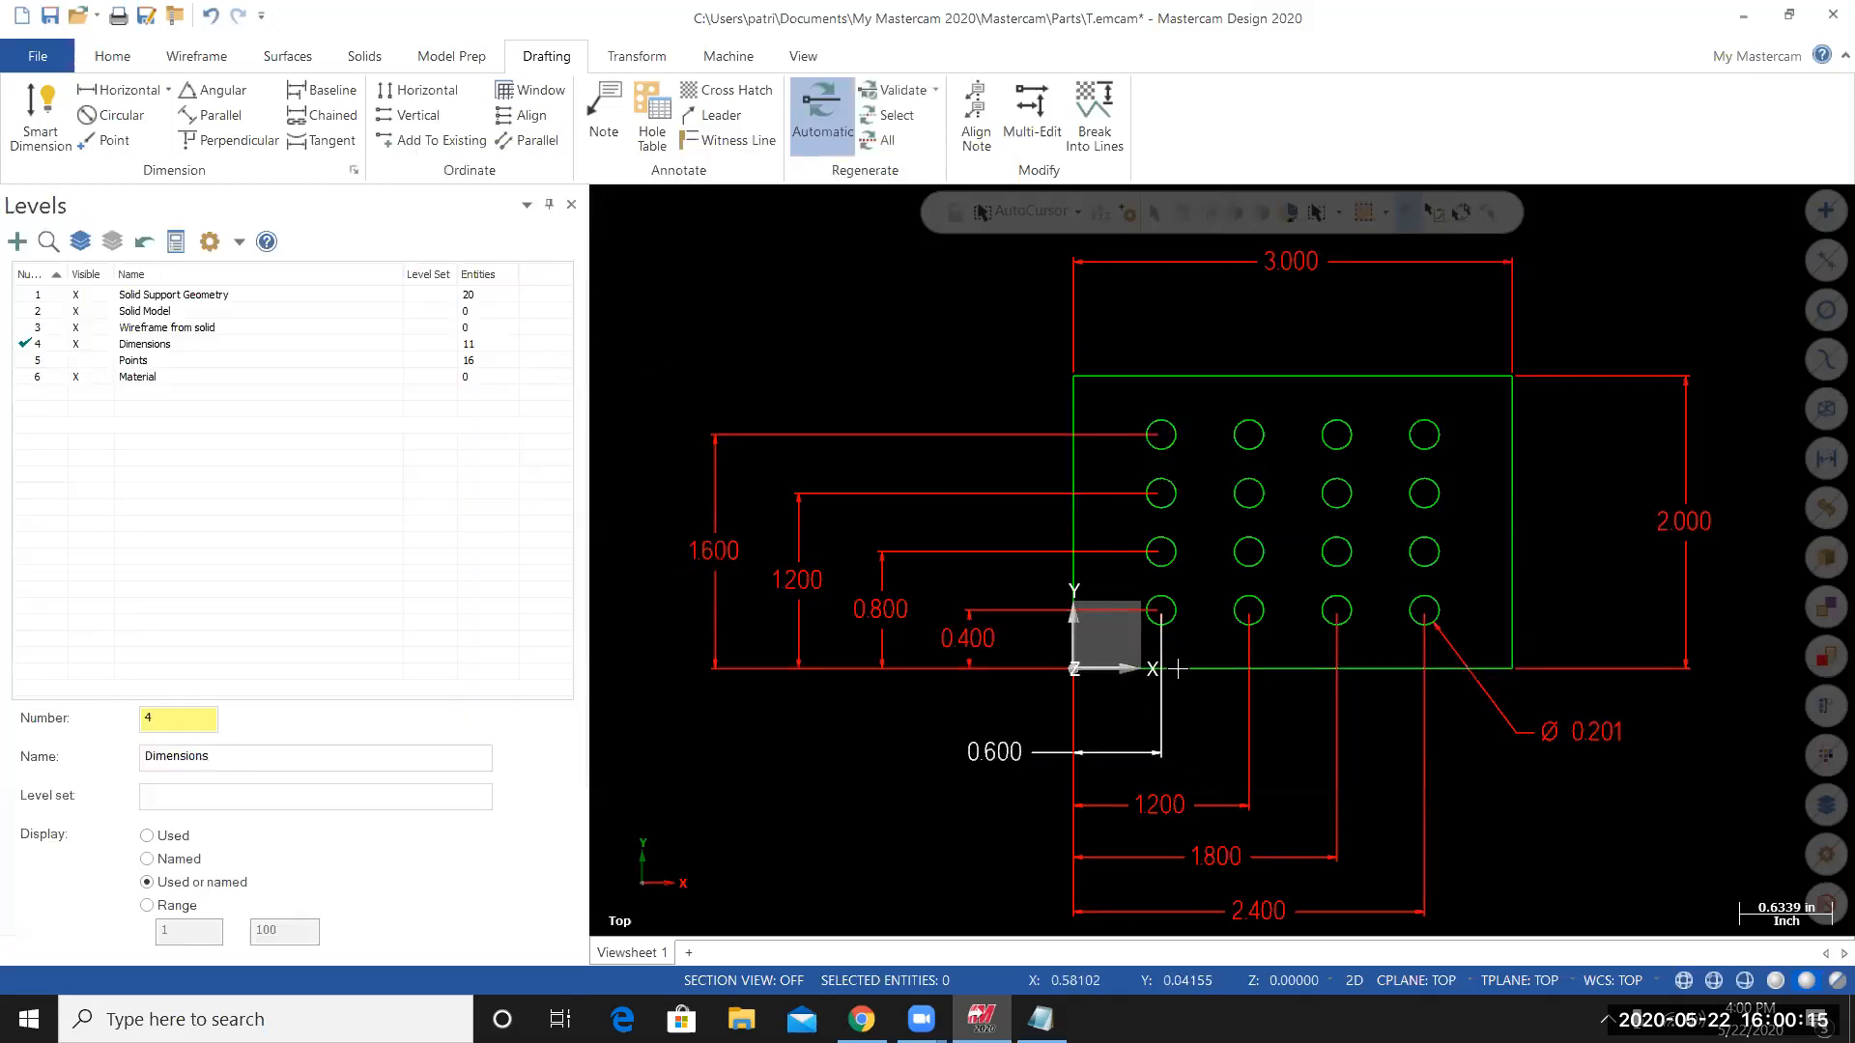